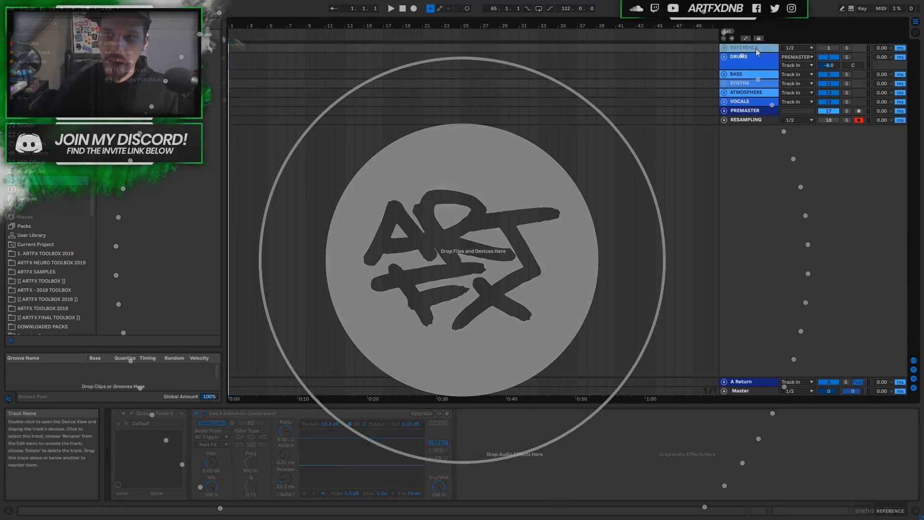
Select the REFERENCE track, set the insert position to bar 49, and select the DRUMS to VOCALS groups.
left_click(761, 49)
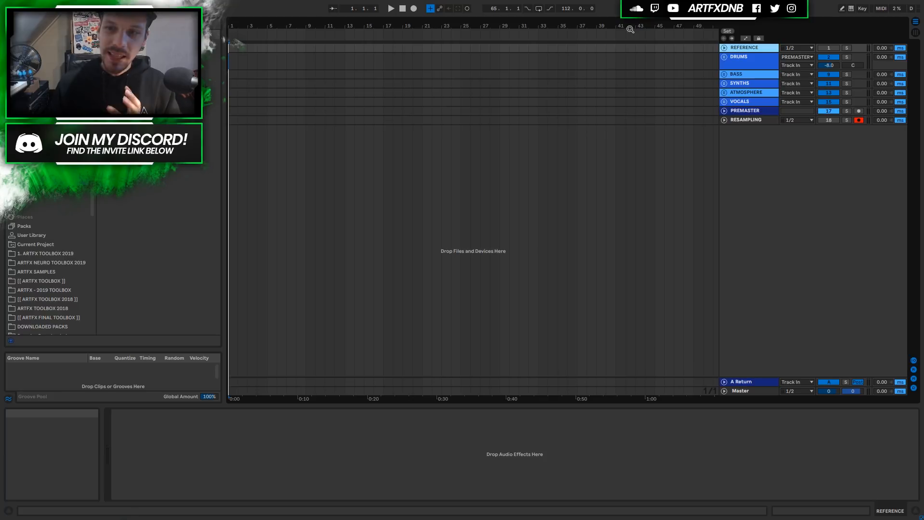
left_click(694, 47)
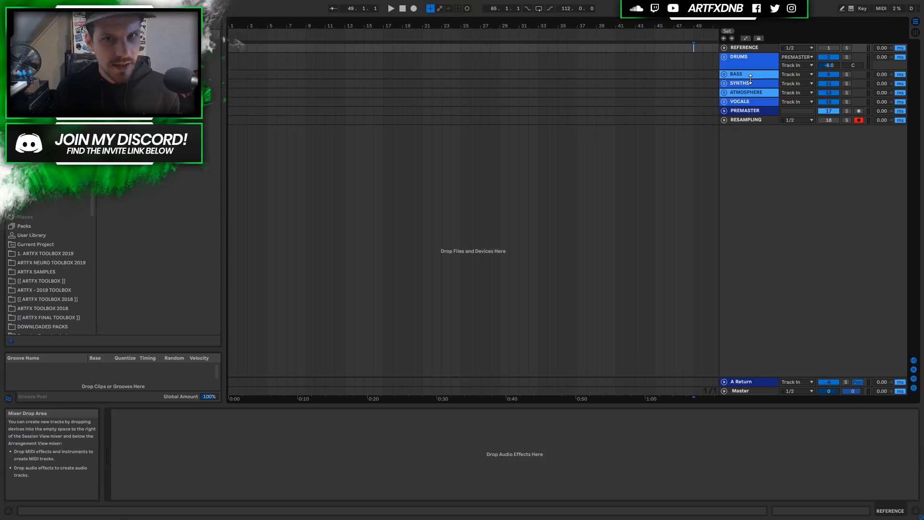
left_click(745, 61)
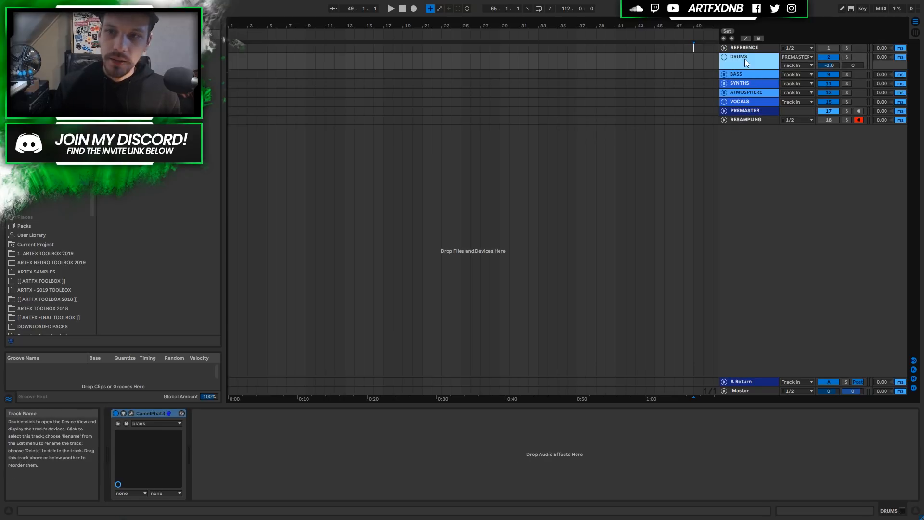
left_click(745, 102, "shift")
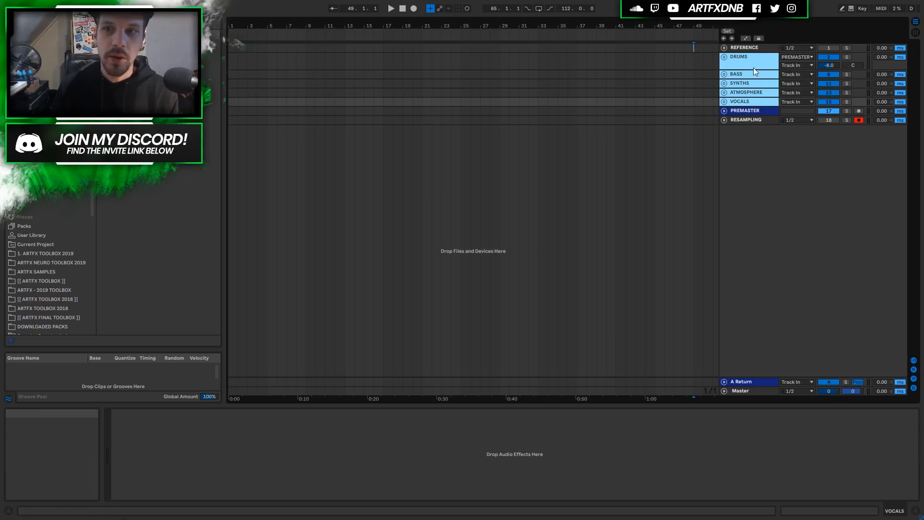
Check PREMASTER's effect chain, then reselect DRUMS and unfold it to show its tracks.
left_click(740, 114)
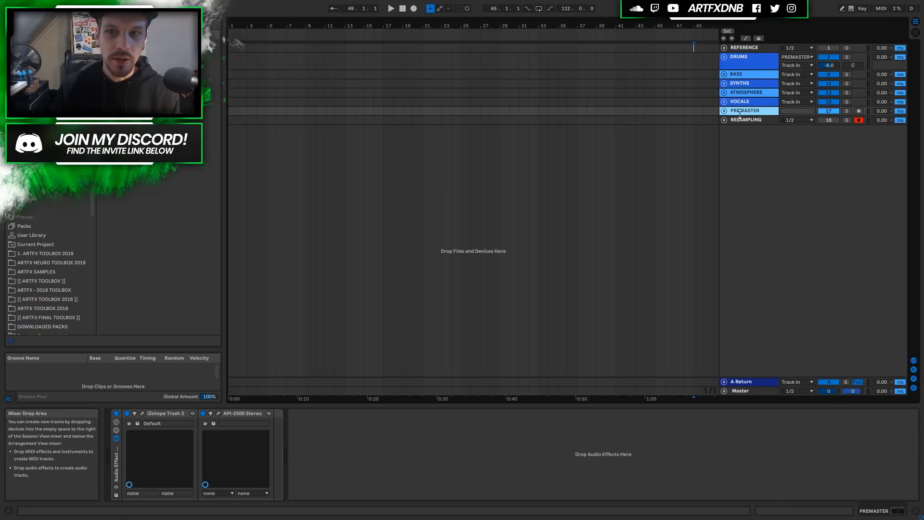
left_click(753, 62)
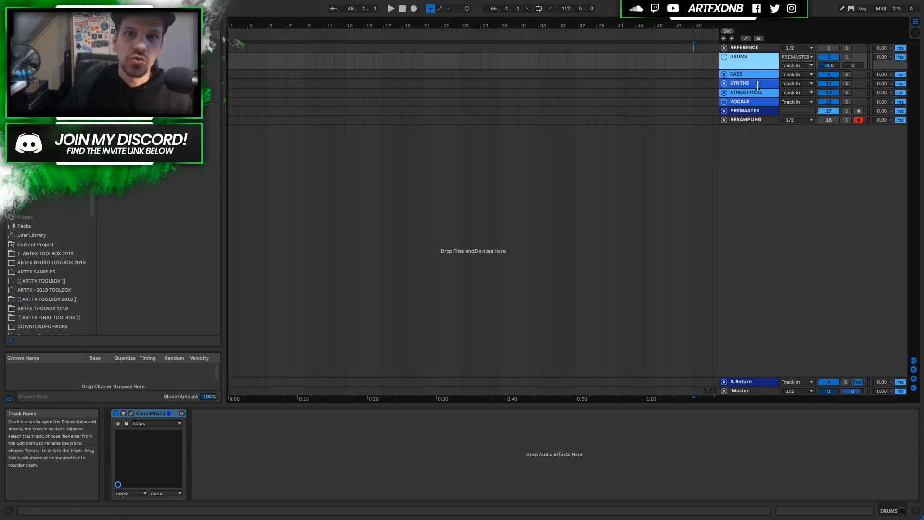
left_click(726, 57)
Collapse the Snare mixer section and compare the Kick and Snare tracks.
left_click(727, 118)
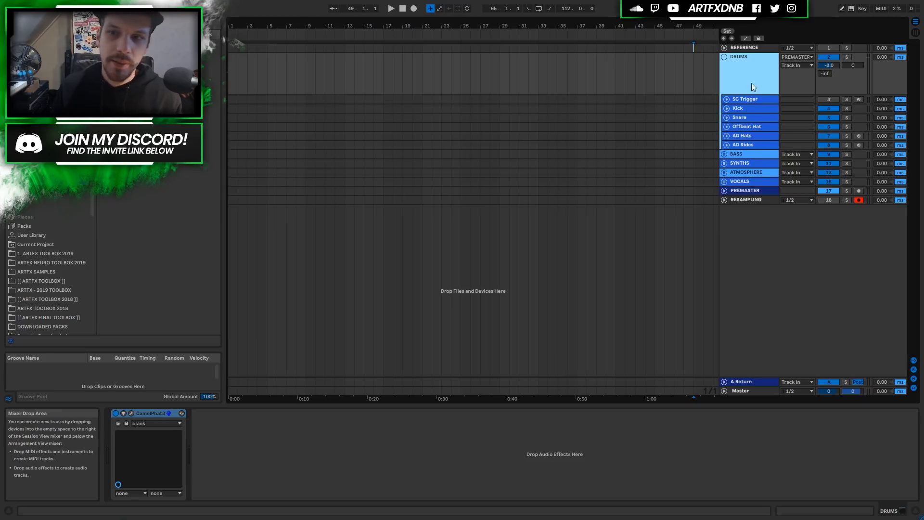
left_click(740, 108)
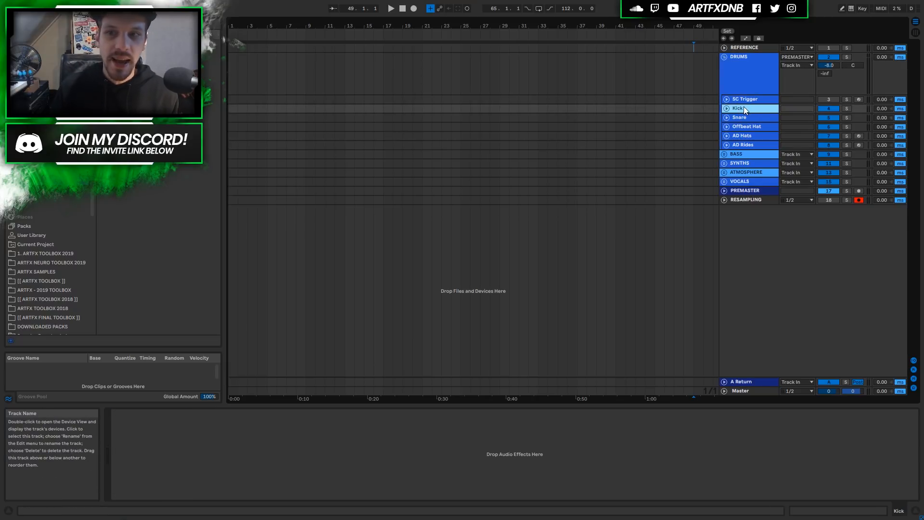
left_click(747, 117)
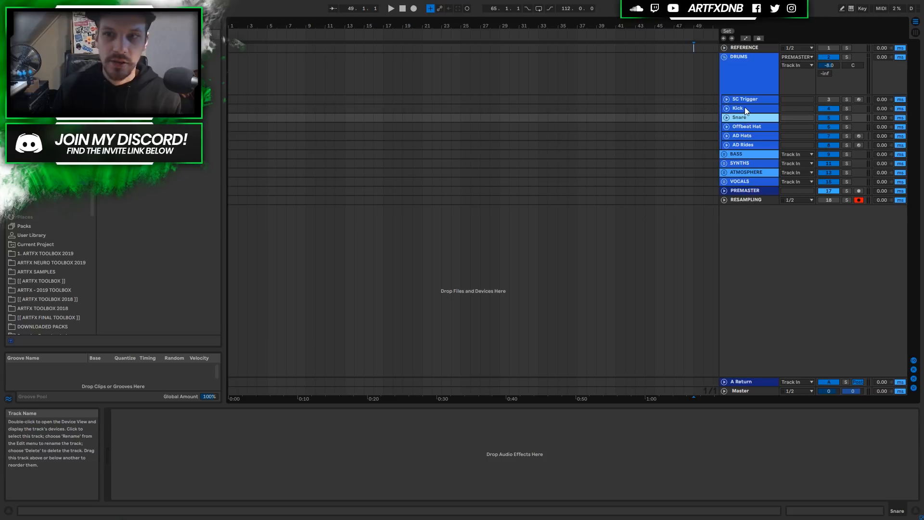
left_click(745, 108)
left_click(745, 119)
left_click(744, 107)
left_click(747, 117)
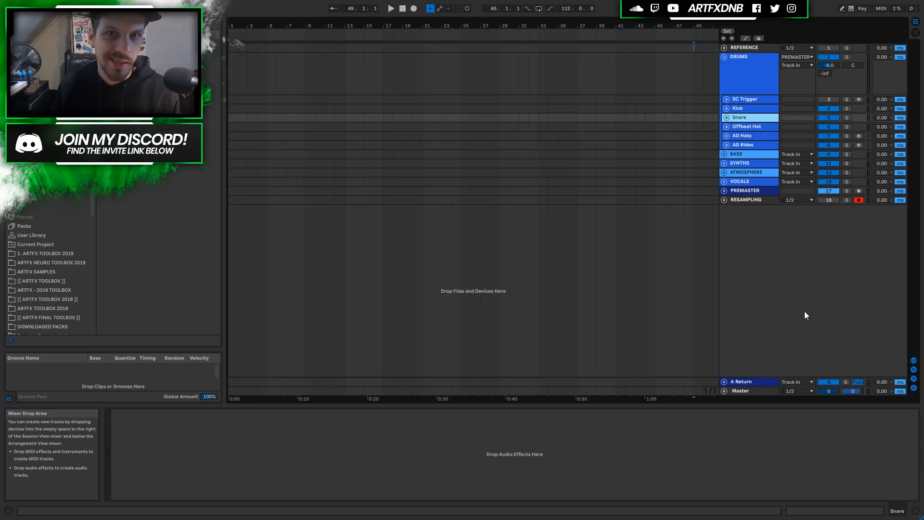
Rename the Offbeat Hat track in DRUMS to 'Hats'.
left_click(743, 109)
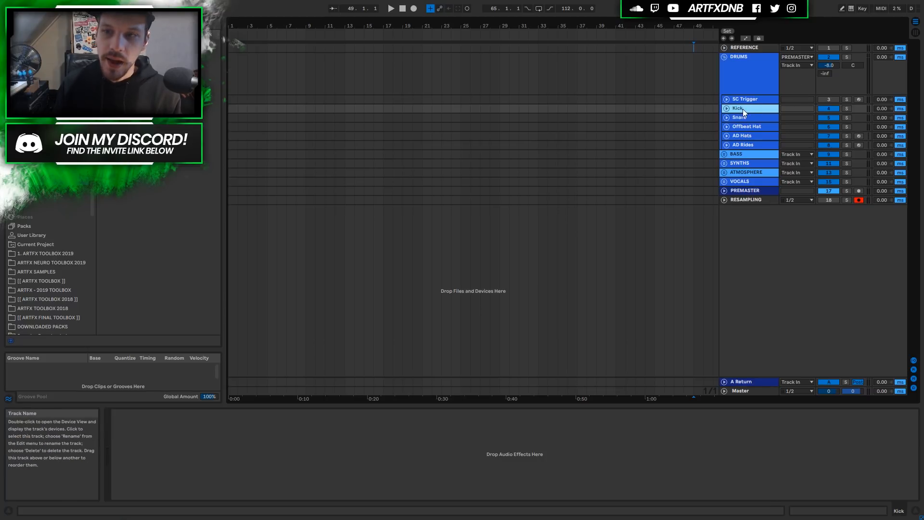
left_click(744, 118)
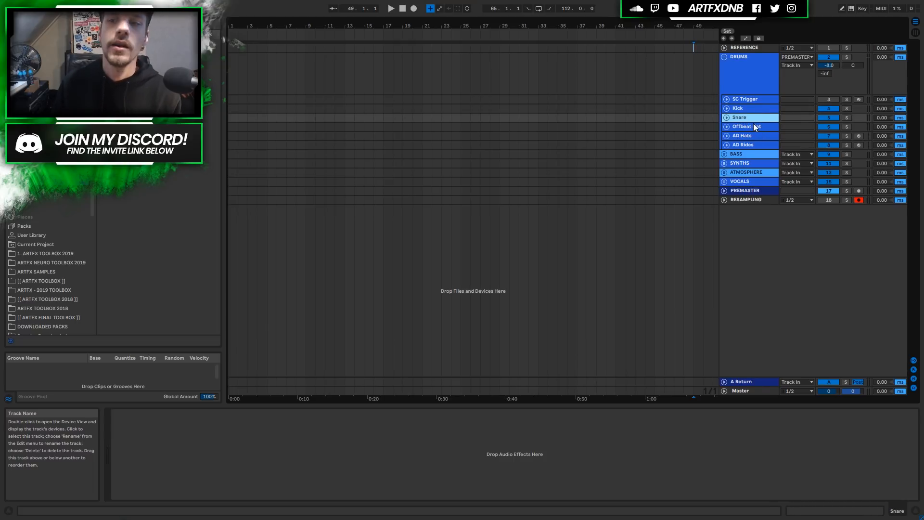
left_click(753, 125)
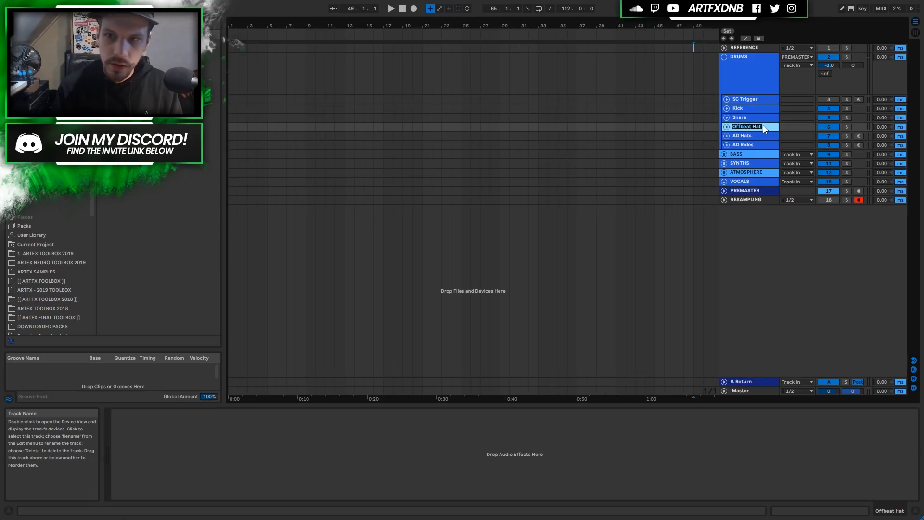
key("Return")
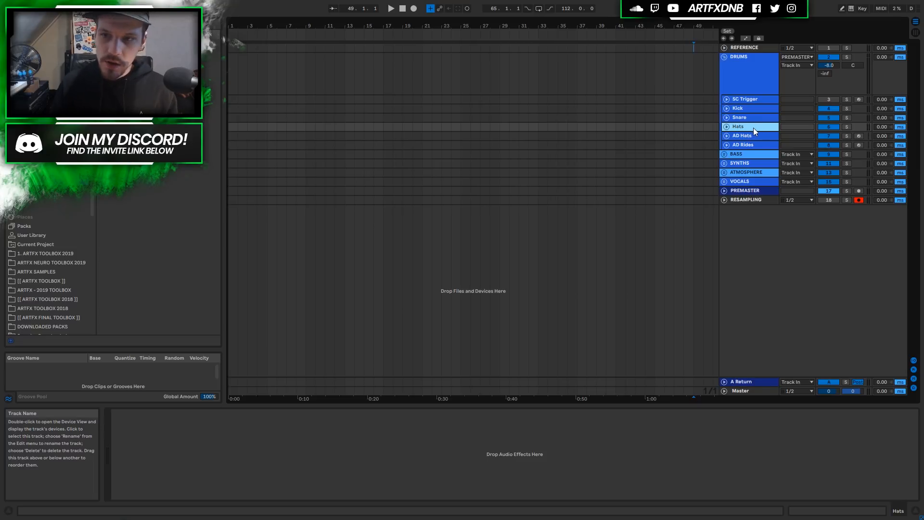
left_click(750, 134)
left_click(750, 145, "shift")
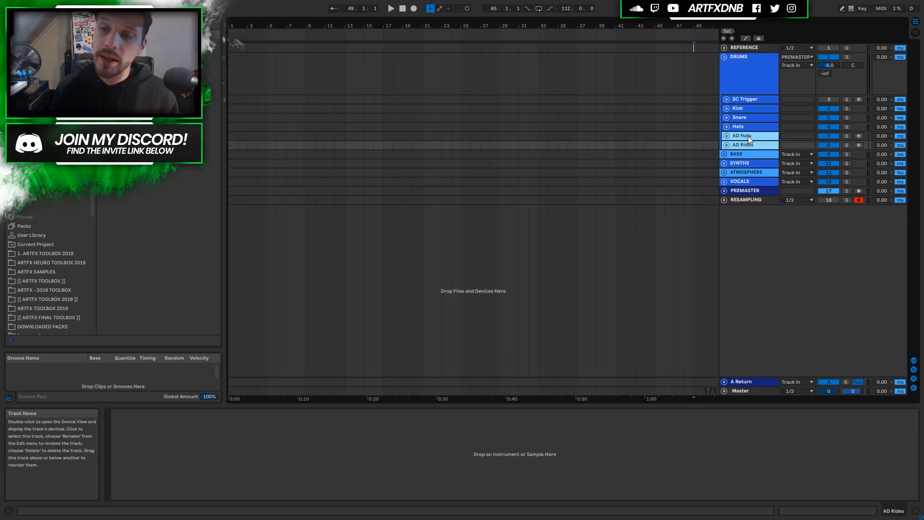
left_click(749, 135)
left_click(756, 142)
left_click(753, 135)
left_click(749, 143)
left_click(750, 137)
left_click(750, 144)
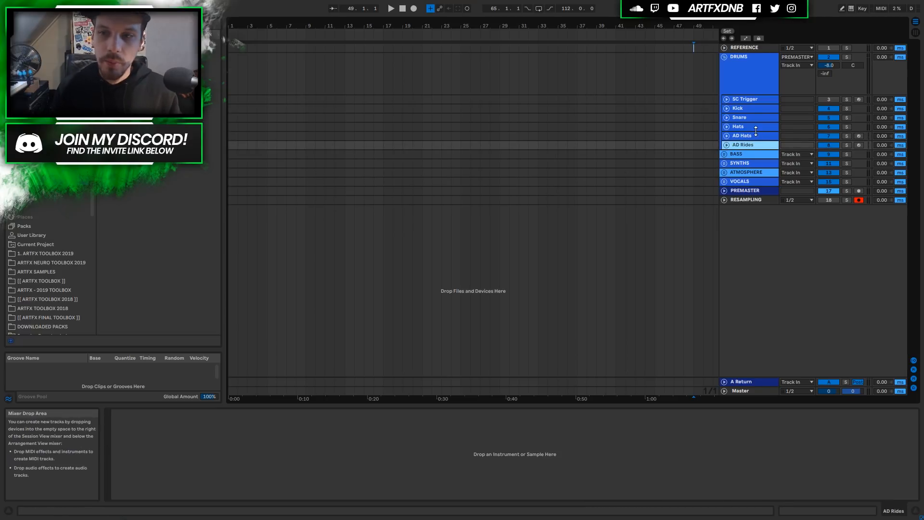
left_click(757, 134)
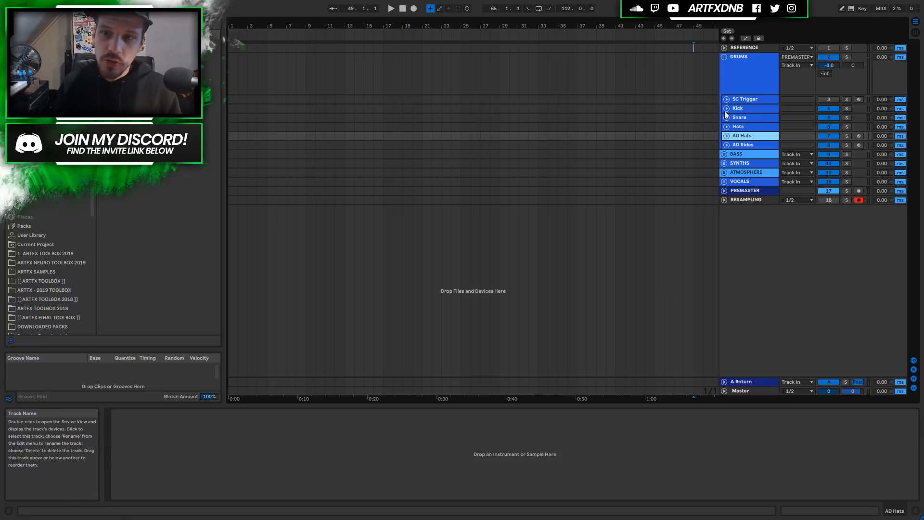
left_click(755, 108)
left_click(754, 117)
left_click(752, 127)
left_click(752, 136)
left_click(752, 145)
left_click(752, 136)
left_click(753, 127)
left_click(752, 117)
left_click(752, 108)
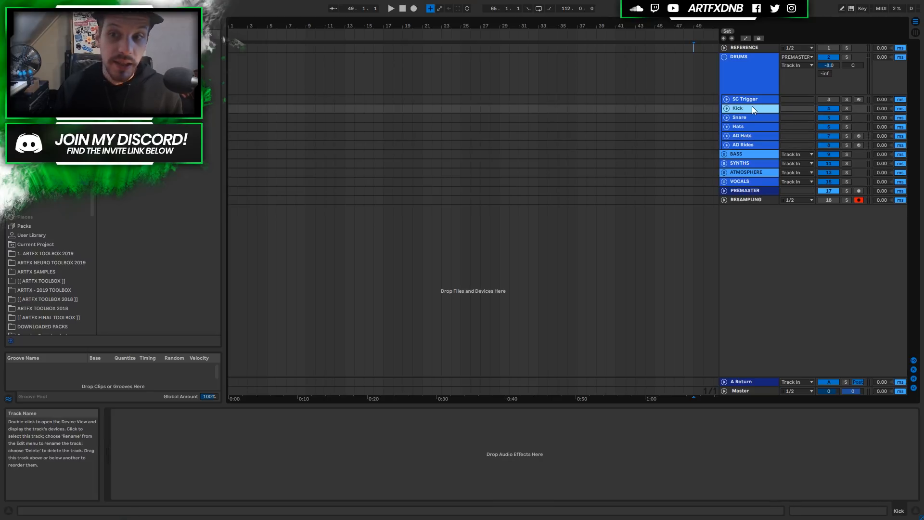
left_click(753, 99)
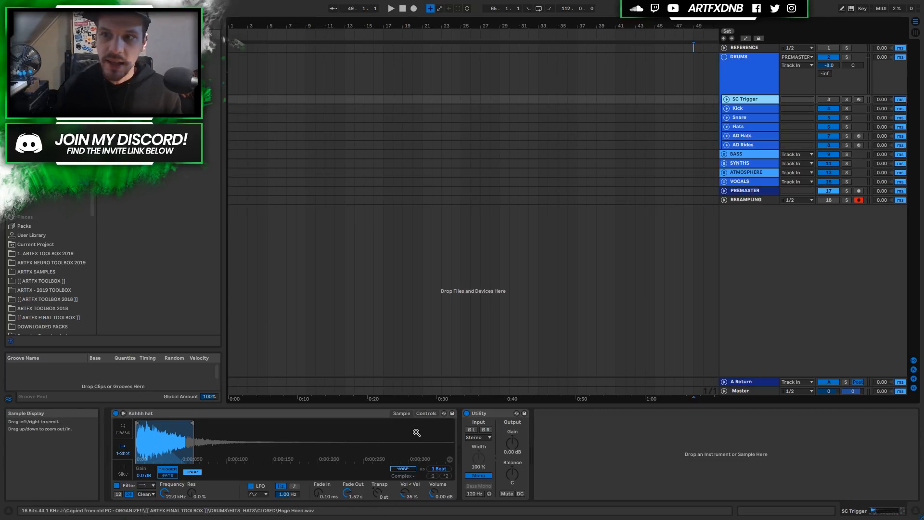
left_click(859, 99)
left_click(847, 99)
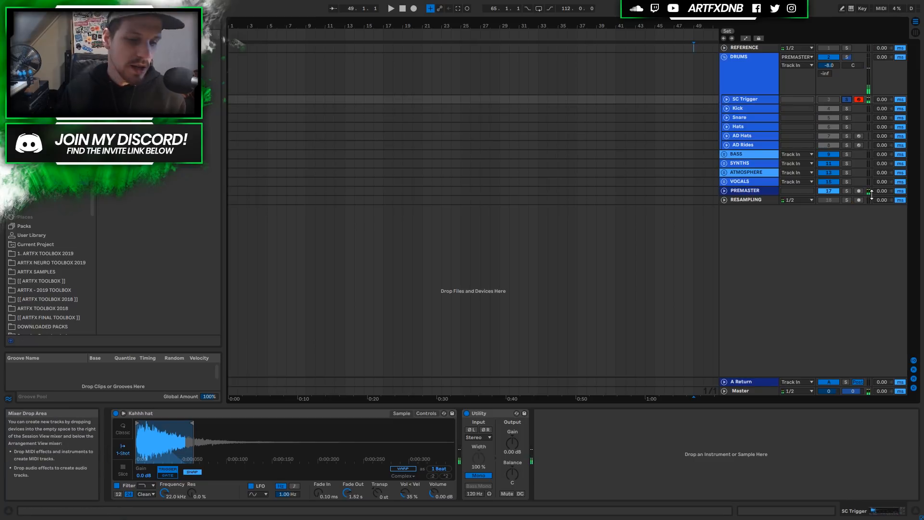
left_click(848, 100)
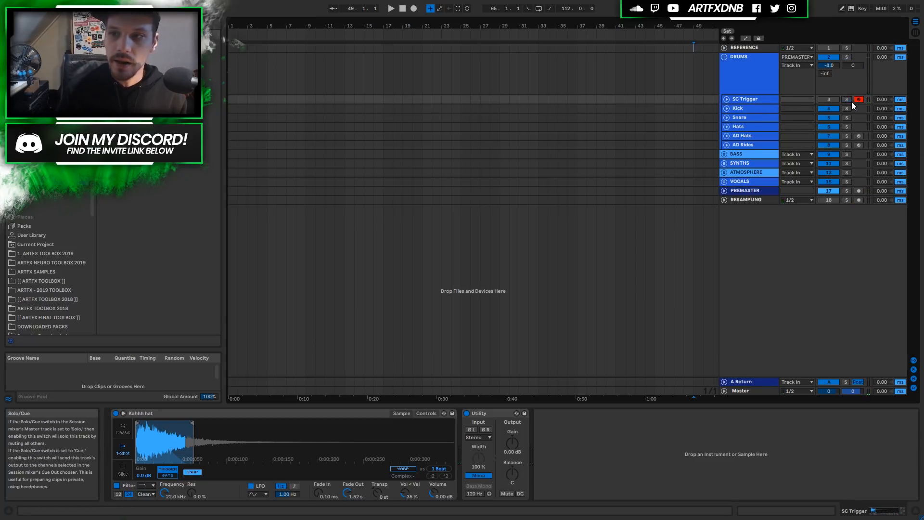
left_click(858, 100)
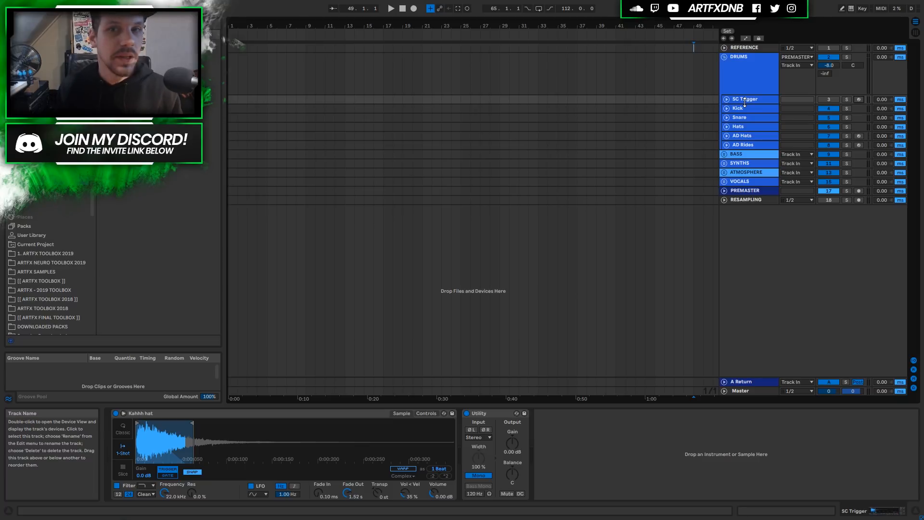
left_click(749, 72)
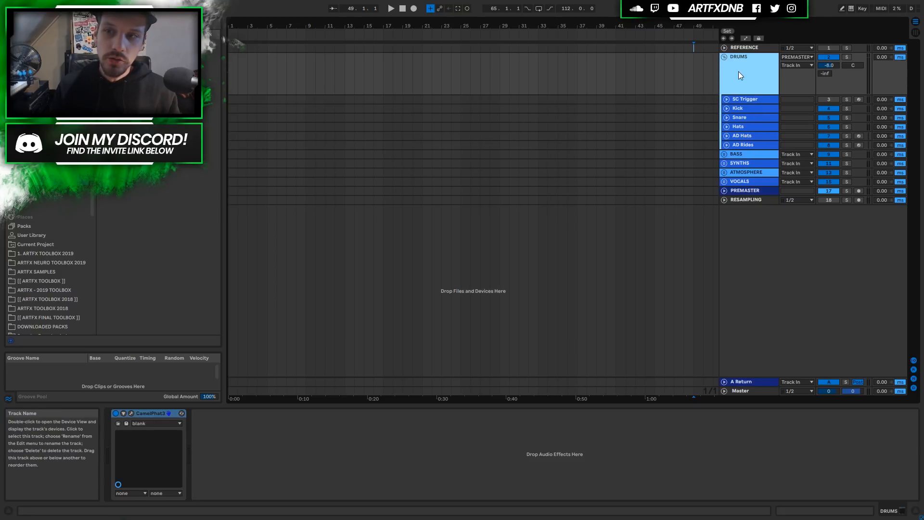
double_click(143, 414)
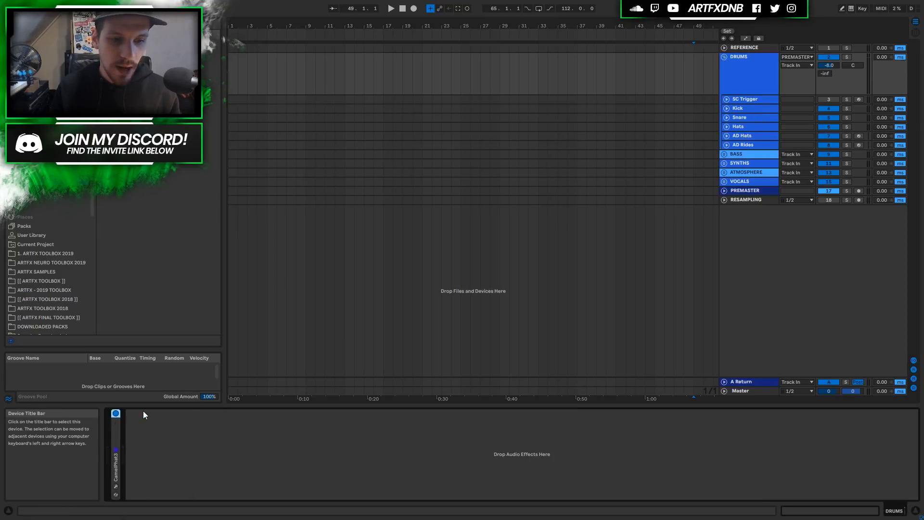
double_click(116, 439)
left_click(130, 413)
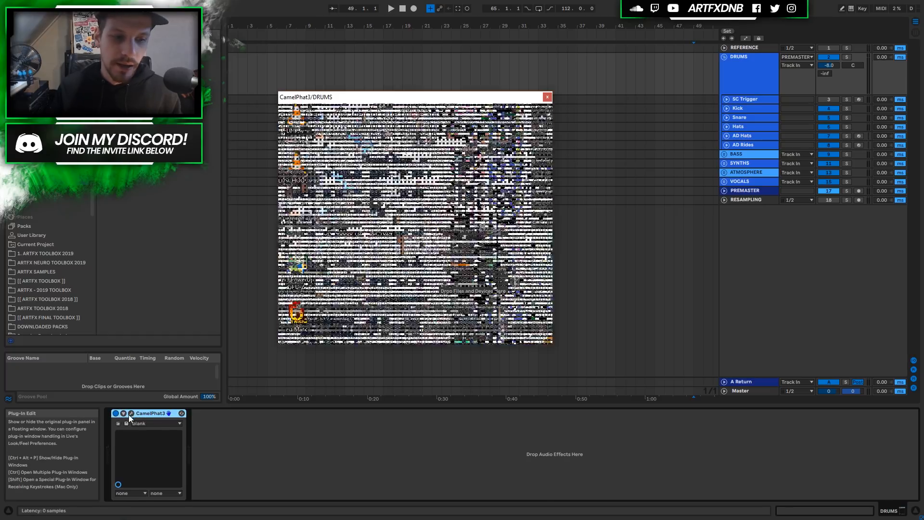
mouse_move(412, 100)
left_mouse_down()
mouse_move(542, 94)
mouse_move(512, 114)
left_mouse_up()
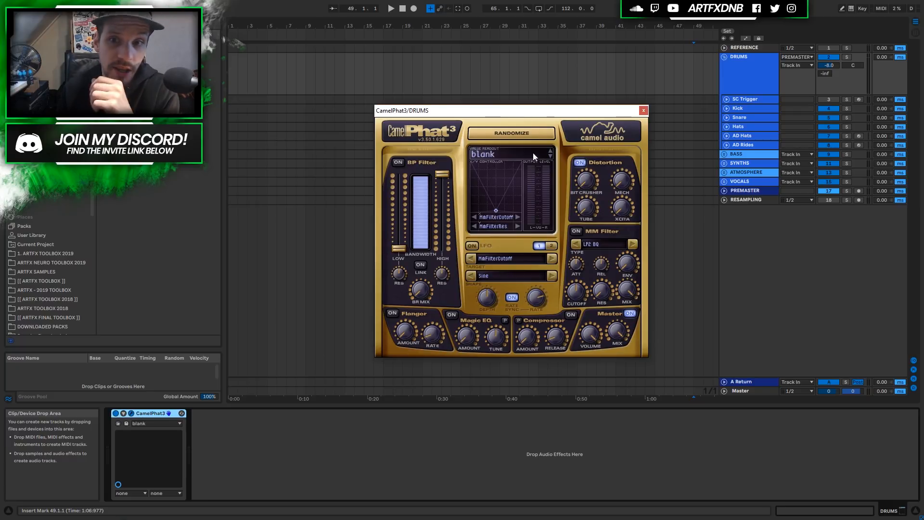
left_click(644, 110)
left_click(744, 73)
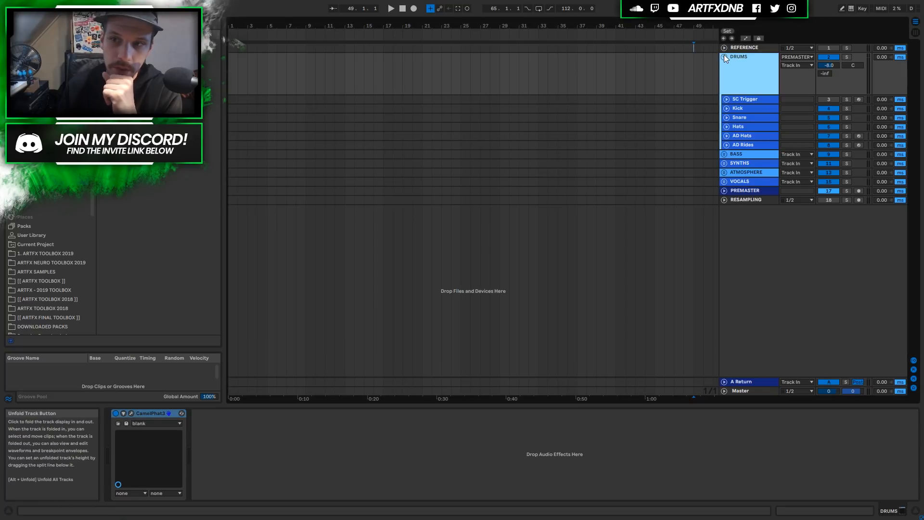
Fold the DRUMS group, unfold the BASS group and select its Reese track.
left_click(724, 56)
left_click(744, 73)
left_click(724, 74)
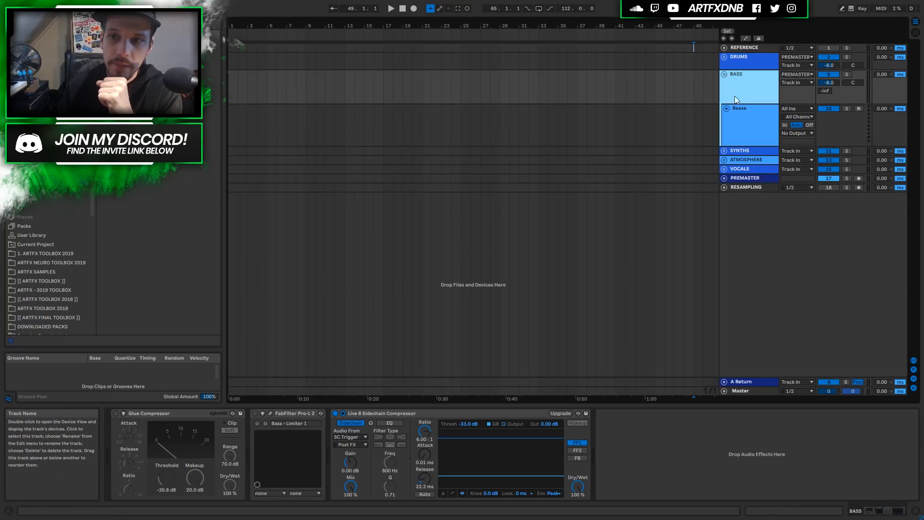
left_click(741, 126)
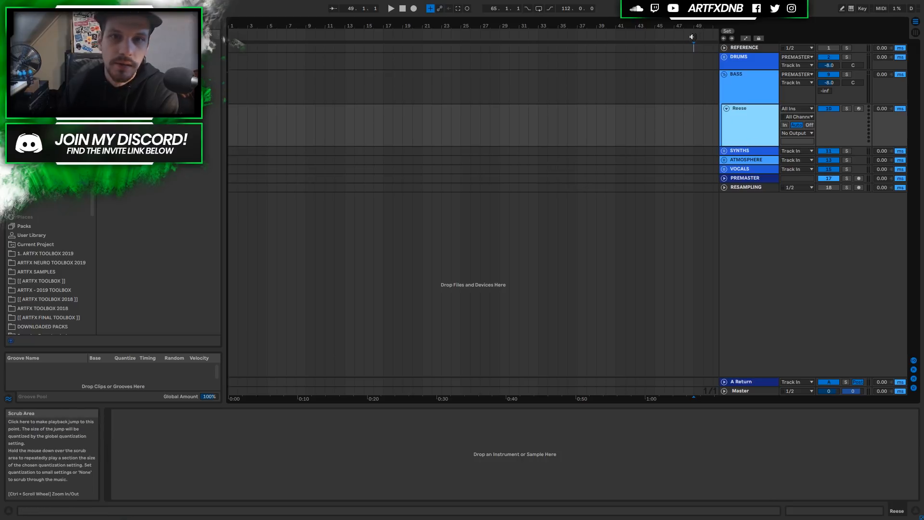
Turn on the BASS Glue Compressor, set at -30.8 dB threshold and 20.0 dB makeup.
left_click(737, 84)
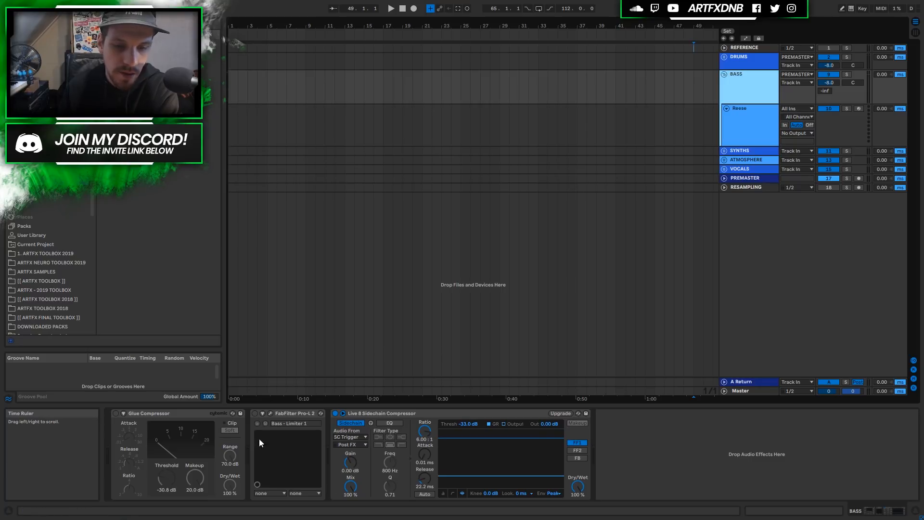
double_click(170, 414)
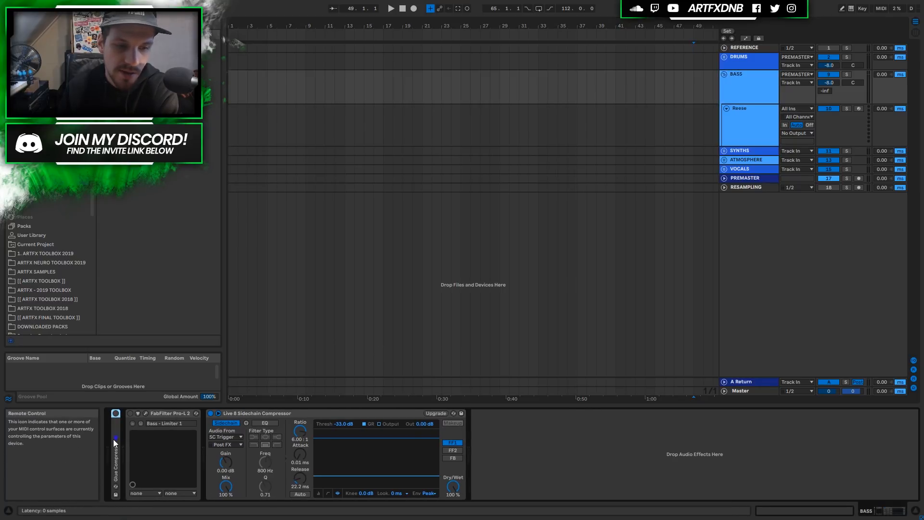
double_click(114, 440)
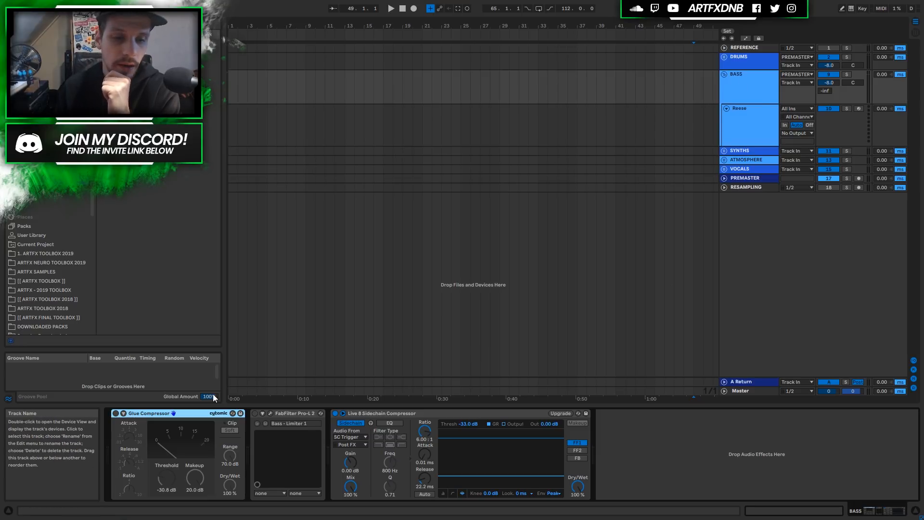
left_click(116, 413)
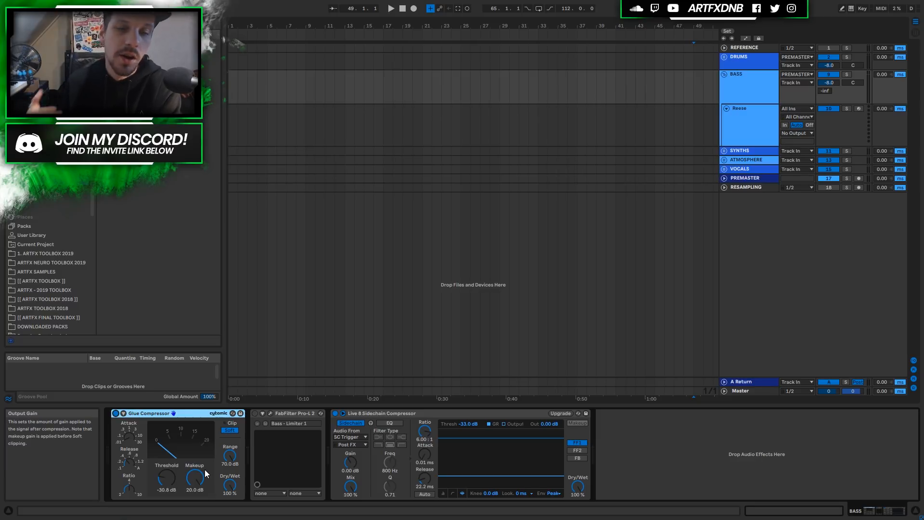
Lengthen the Glue Compressor release, set threshold to -29.2 dB, lower makeup, then switch it off.
left_click_drag(129, 464, 129, 433)
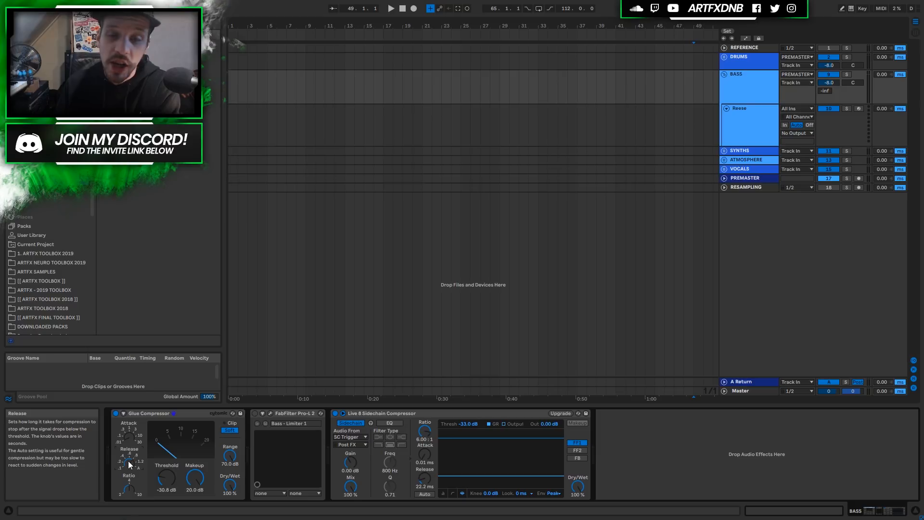
left_click_drag(166, 477, 166, 460)
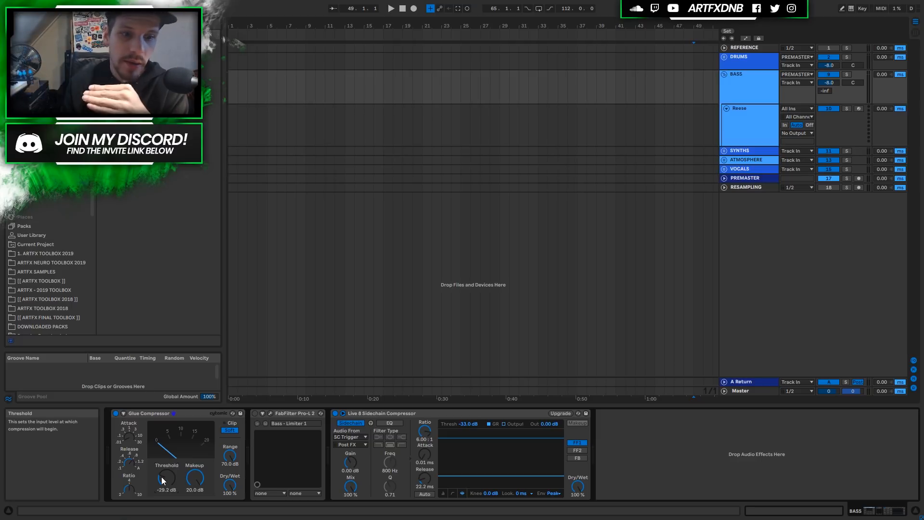
left_click_drag(195, 478, 195, 494)
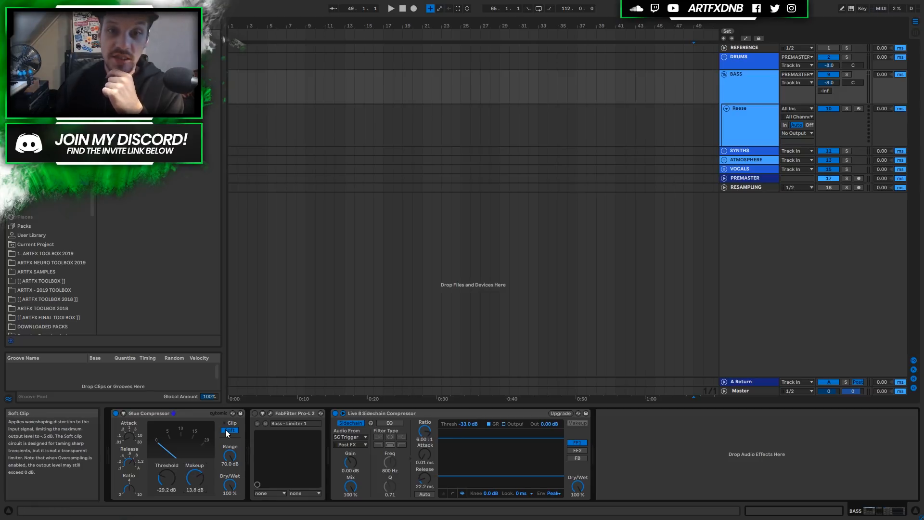
left_click_drag(192, 485, 192, 487)
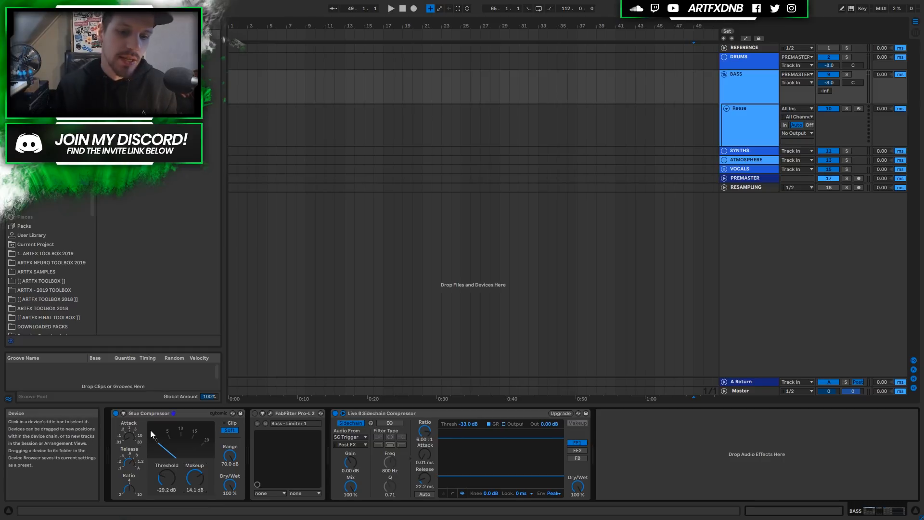
left_click(115, 413)
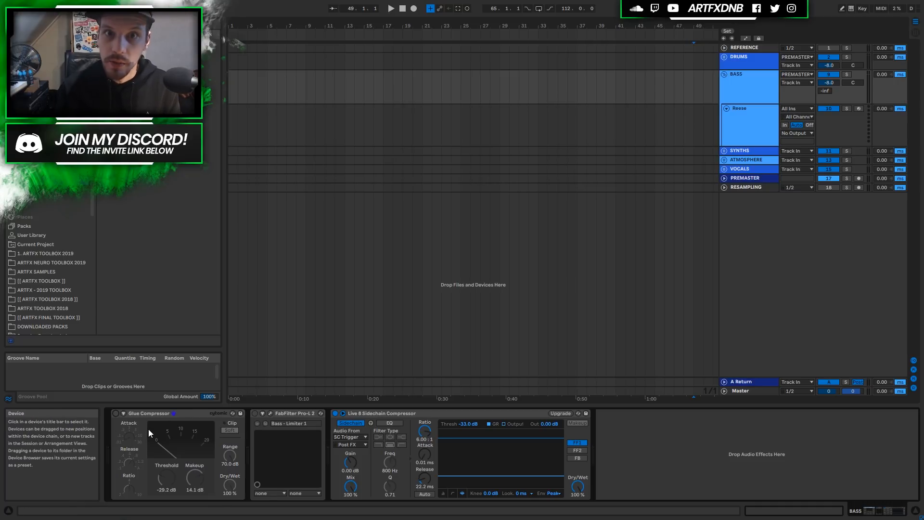
Switch on the BASS FabFilter Pro-L 2 limiter with its plug-in window open.
left_click(281, 414)
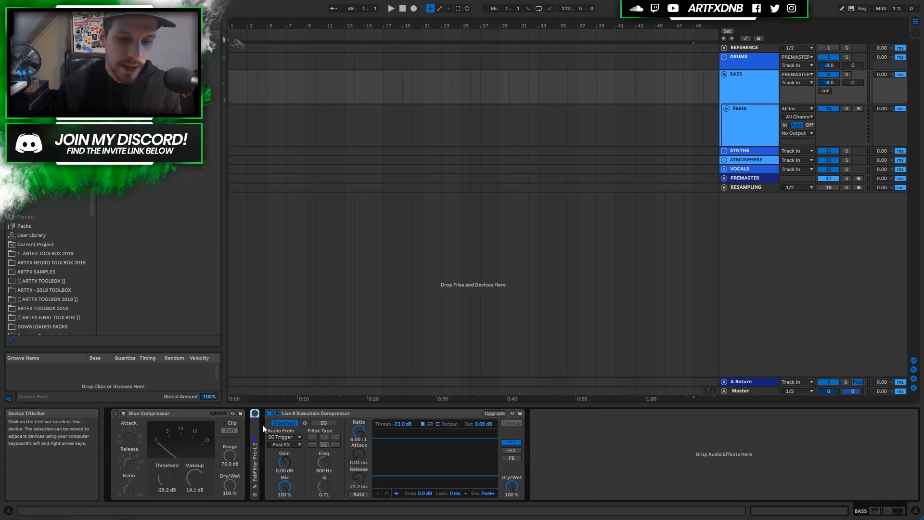
left_click(255, 424)
left_click(255, 413)
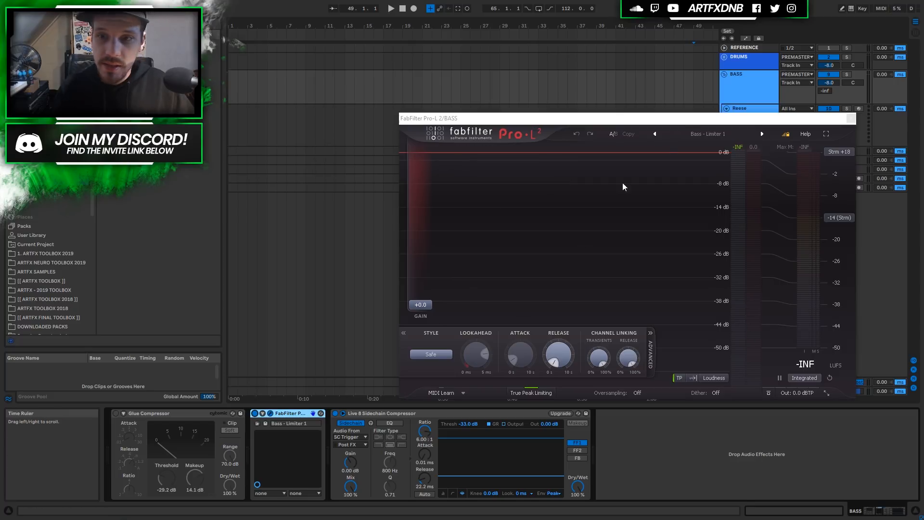
Keep Pro-L 2 on Bass - Limiter 1 and Safe style, then switch it off and close it.
left_click(696, 134)
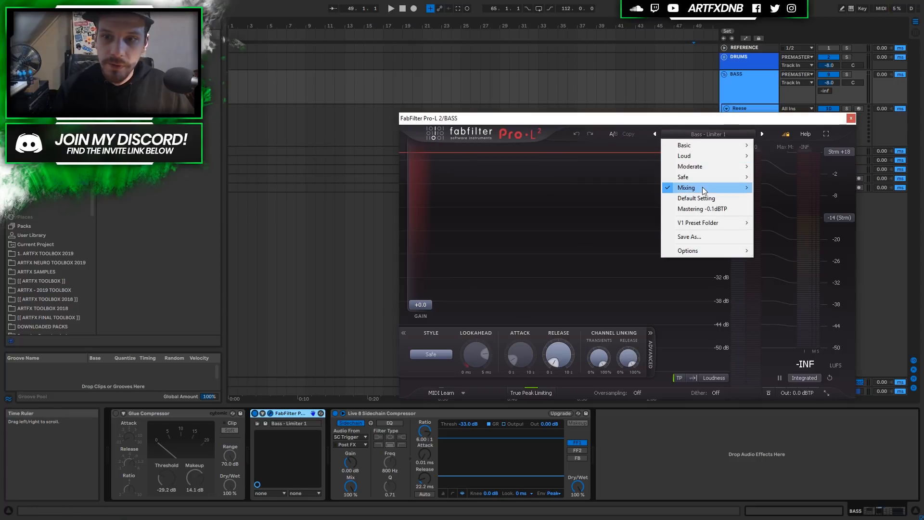
mouse_move(702, 188)
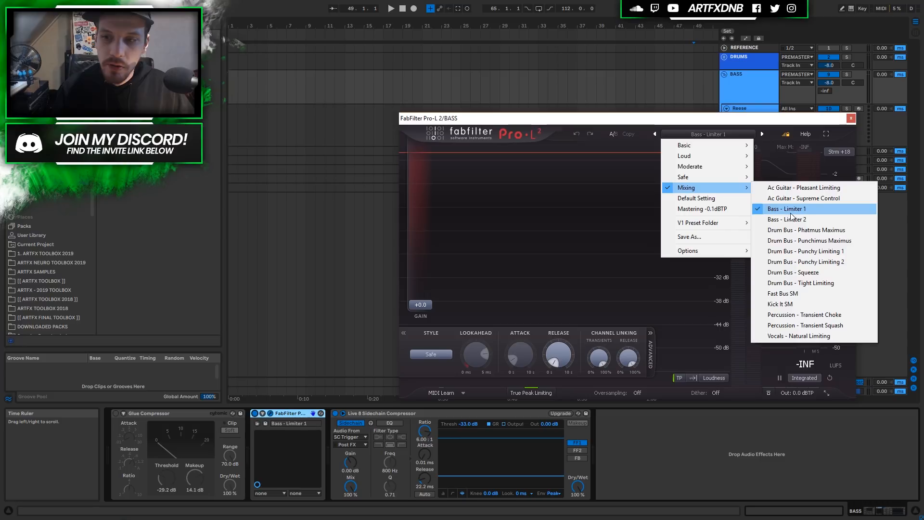
left_click(660, 122)
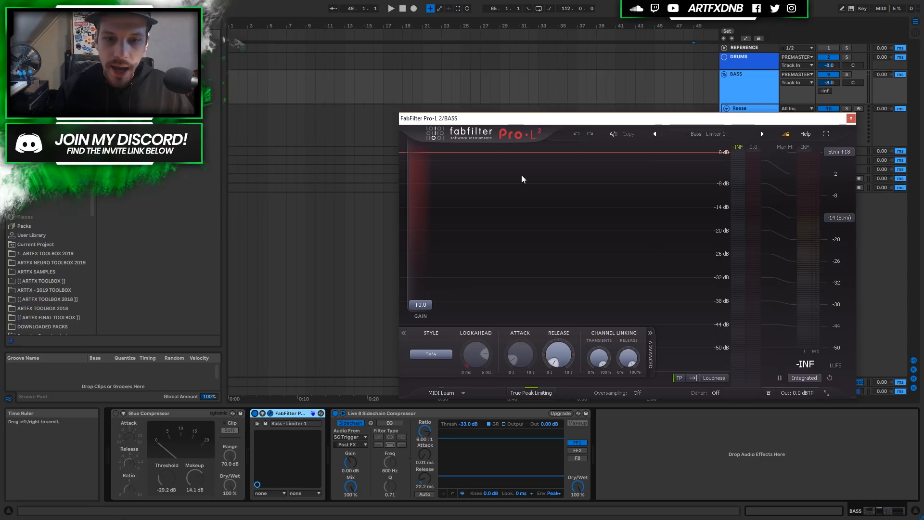
left_click(434, 356)
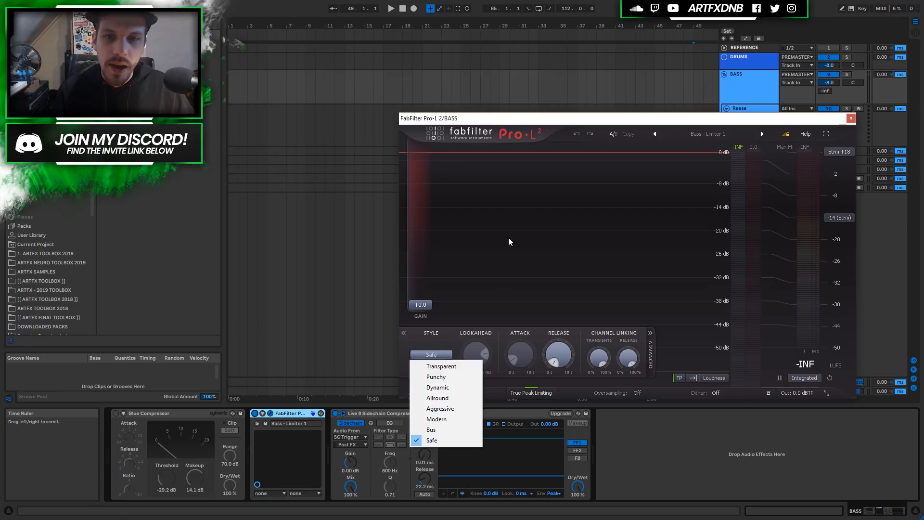
left_click(498, 120)
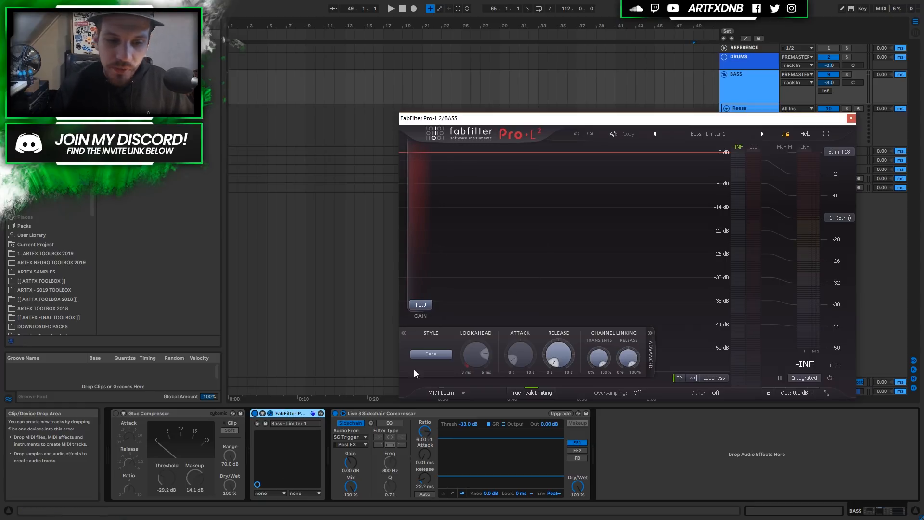
left_click(255, 414)
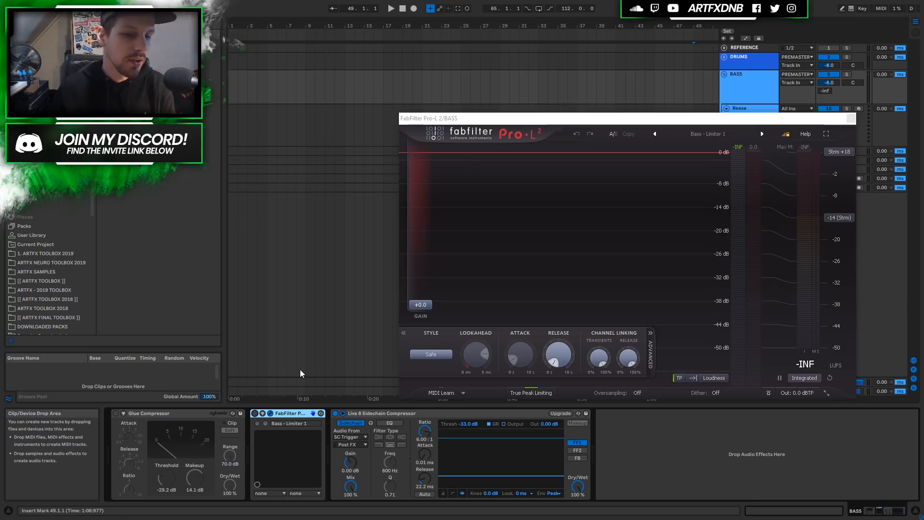
left_click(270, 414)
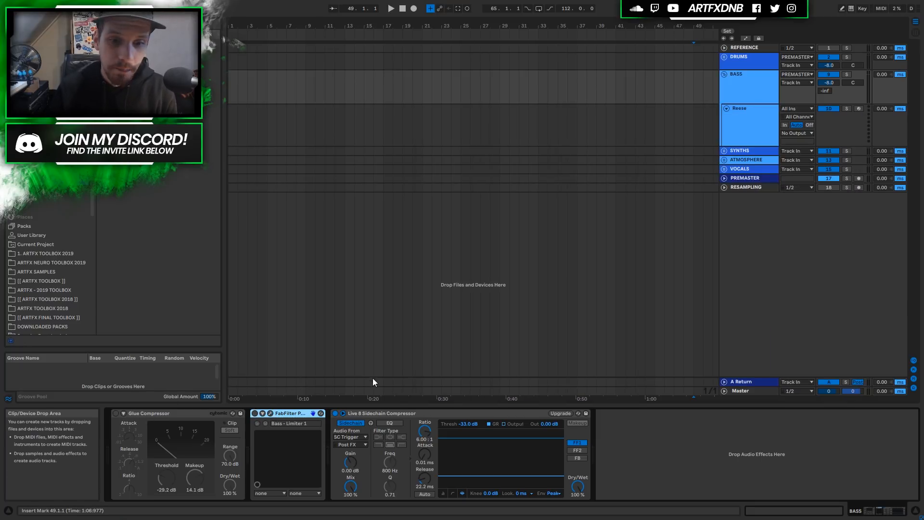
Check the BASS Live 8 Sidechain Compressor's sidechain source, leaving it unchanged.
left_click(404, 415)
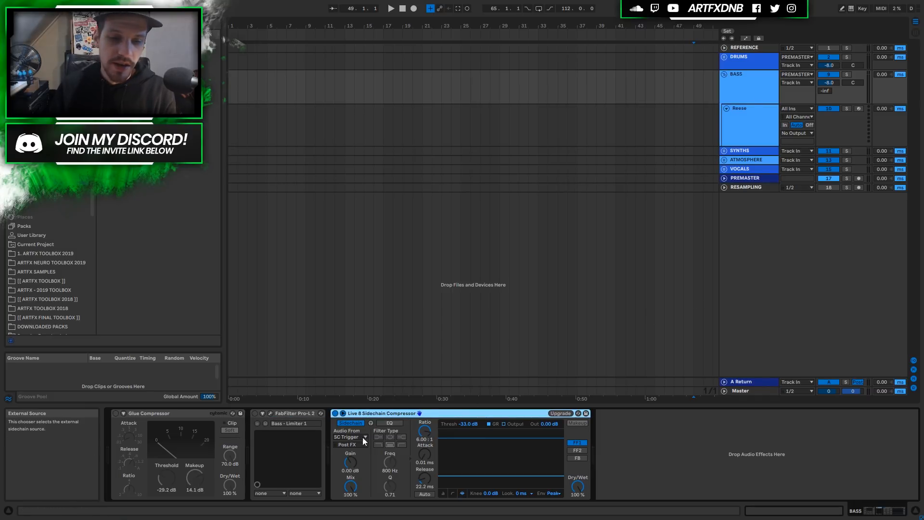
left_click(345, 438)
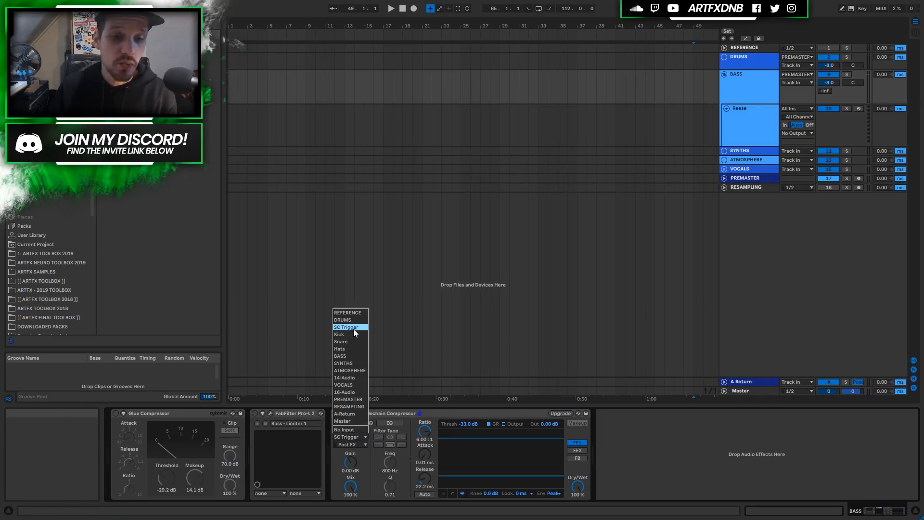
left_click(629, 250)
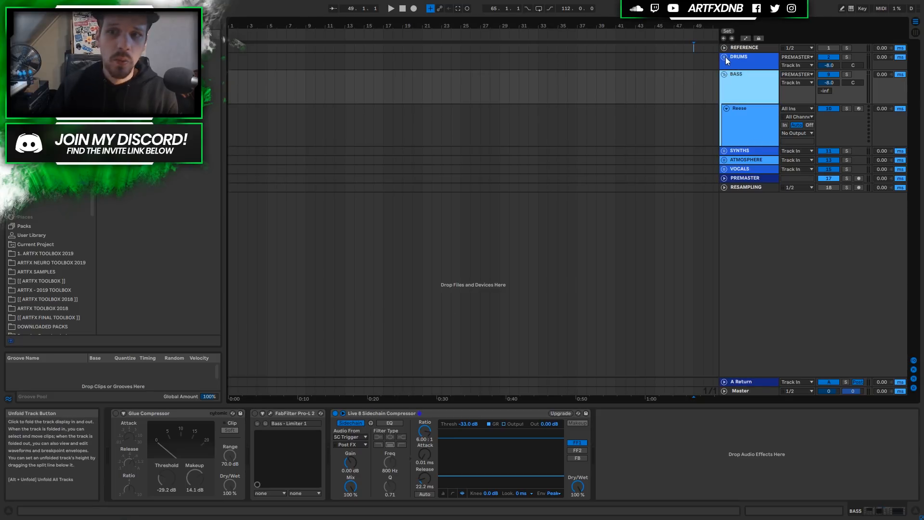
Unfold DRUMS and create a short empty MIDI clip at bar 21 on SC Trigger.
left_click(725, 57)
left_click(750, 119)
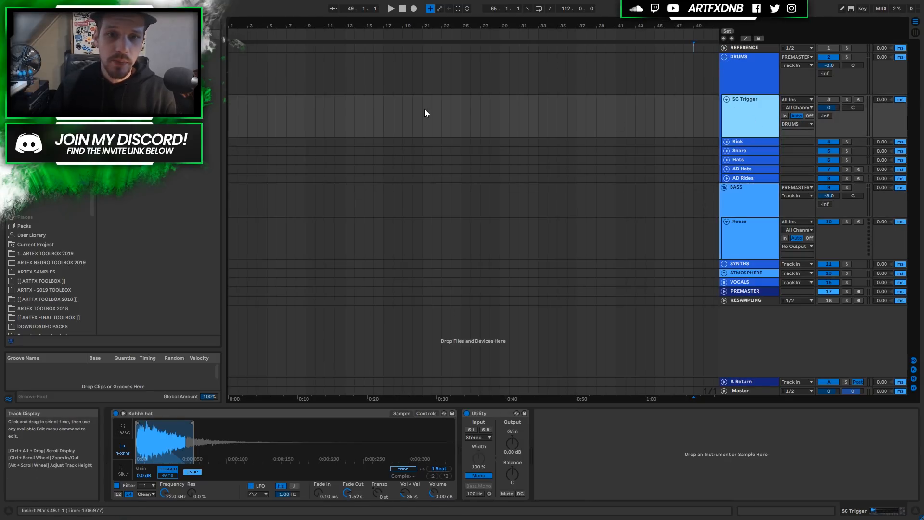
left_click_drag(425, 110, 433, 109)
key("ctrl+shift+m")
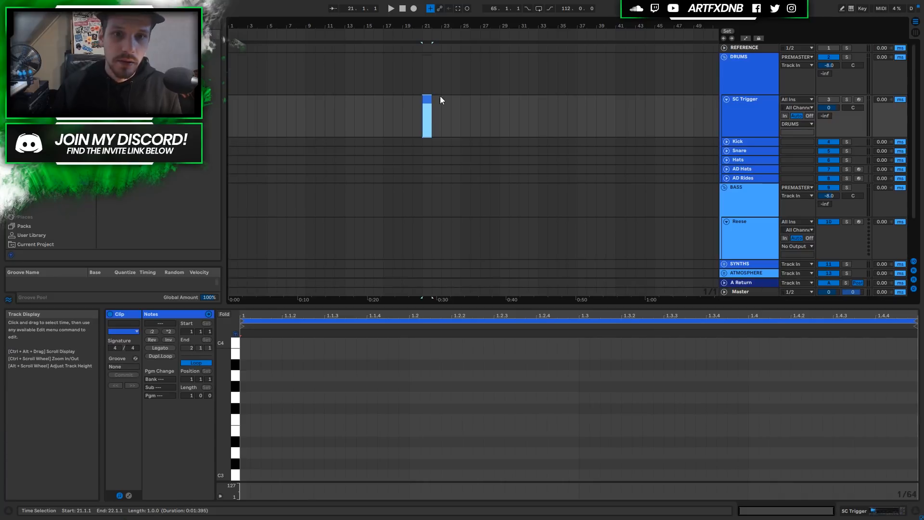
key("z")
left_click_drag(466, 99, 383, 99)
Draw a C3 note at the start of the trigger clip and stretch it to length.
left_click_drag(375, 26, 392, 77)
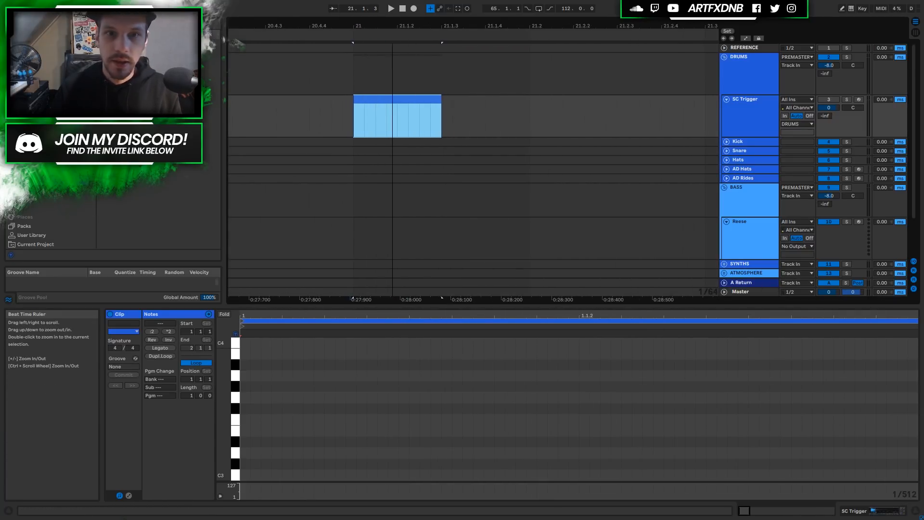
left_click_drag(426, 105, 425, 117)
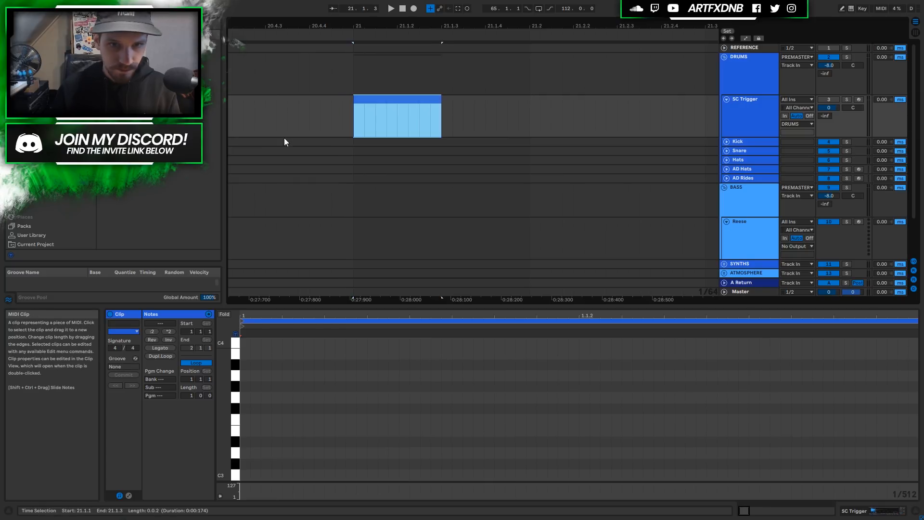
double_click(246, 476)
left_click_drag(249, 476, 578, 473)
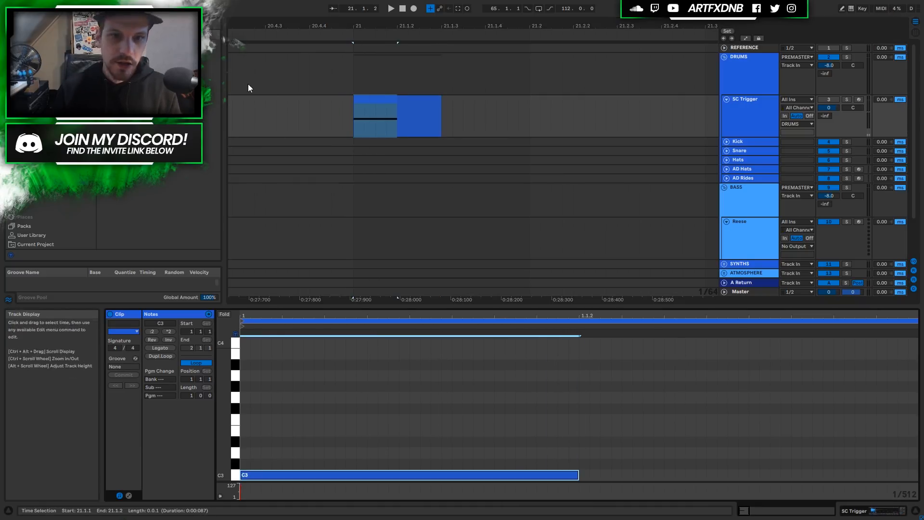
Copy the trigger clip across bar 21, including a copy at 21.3.3.
left_click(438, 102)
left_click_drag(439, 102, 549, 124)
left_click_drag(578, 25, 391, 34)
left_click_drag(377, 105, 498, 109)
left_click(744, 201)
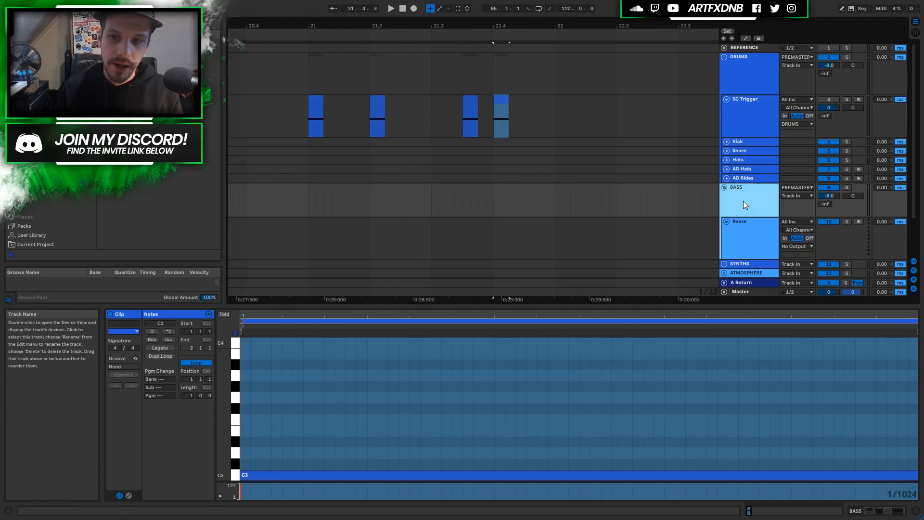
Show the BASS device chain with its sidechain compressor keyed from SC Trigger.
left_click(878, 512)
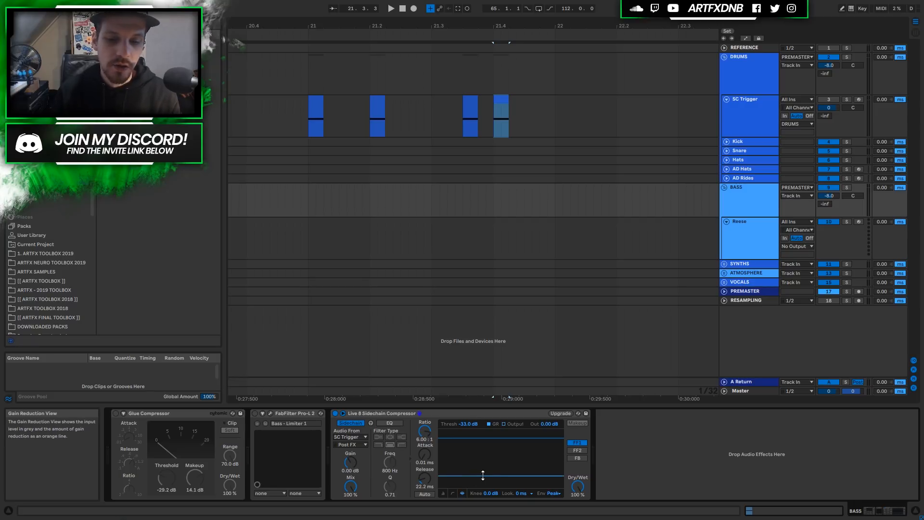
Fold the sidechain compressor and the DRUMS and BASS groups, and unfold SYNTHS.
double_click(505, 414)
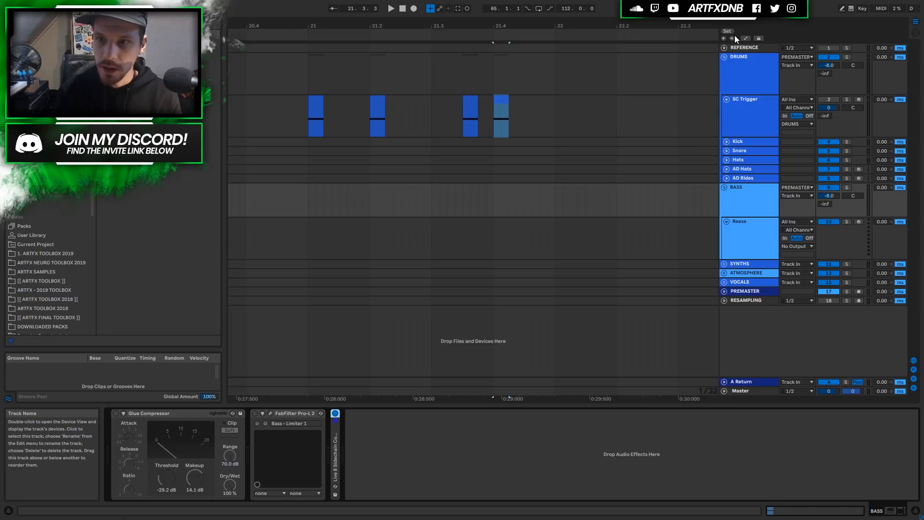
left_click(724, 57)
left_click(724, 74)
left_click(725, 85)
left_click(742, 85)
left_click(739, 116)
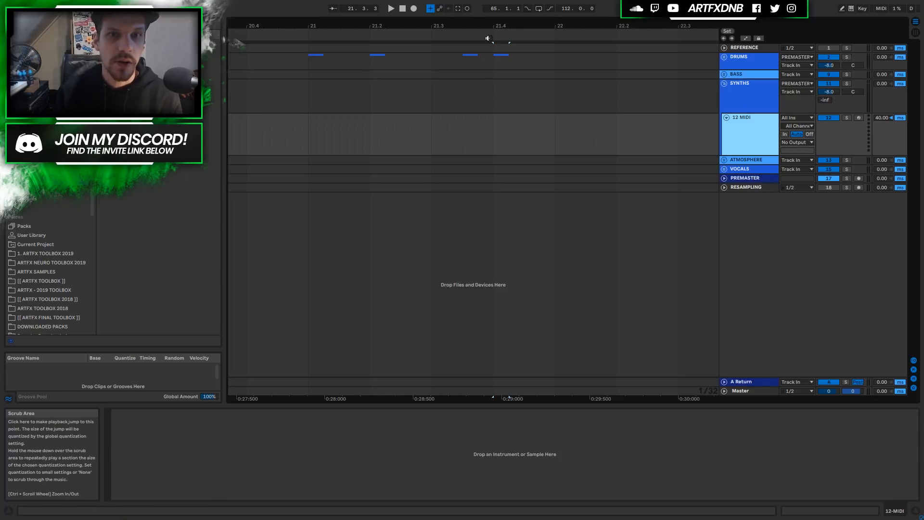
left_click(744, 94)
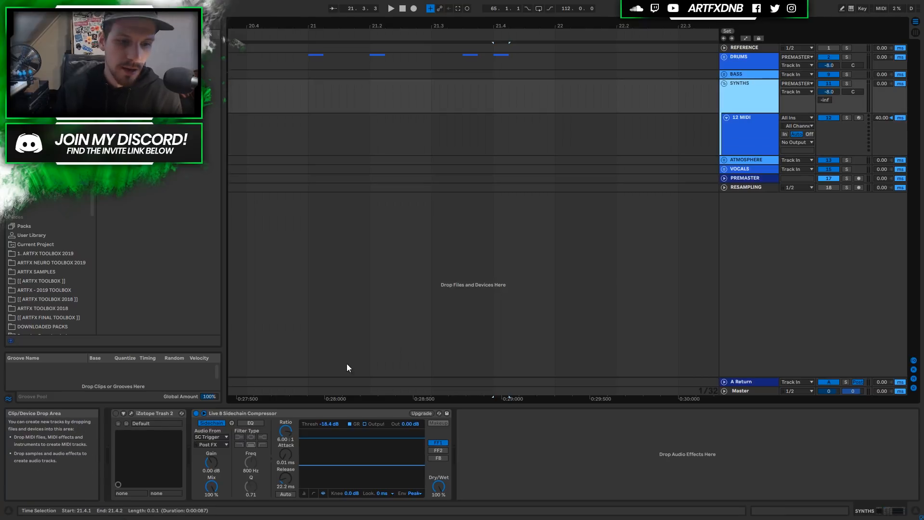
Compare the BASS and SYNTHS effect chains, then open the SYNTHS iZotope Trash 2 editor.
left_click(247, 412)
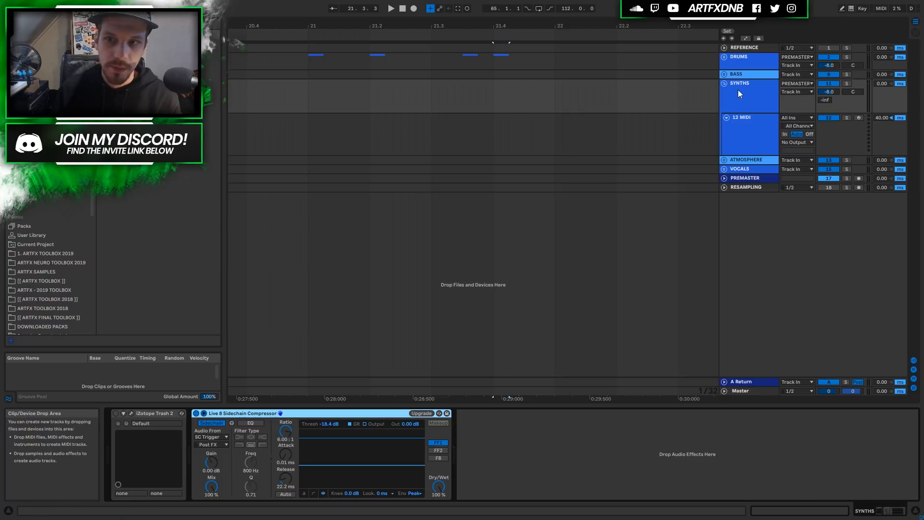
left_click(744, 77)
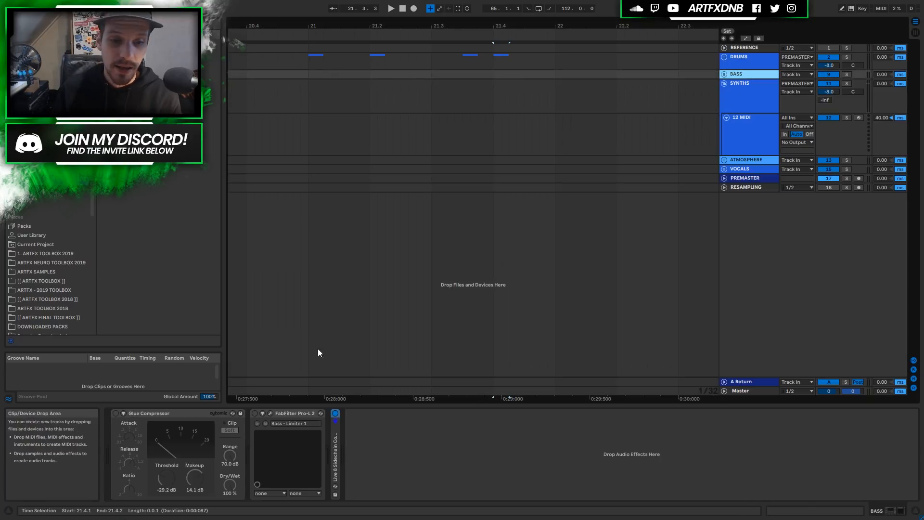
double_click(335, 449)
left_click(775, 110)
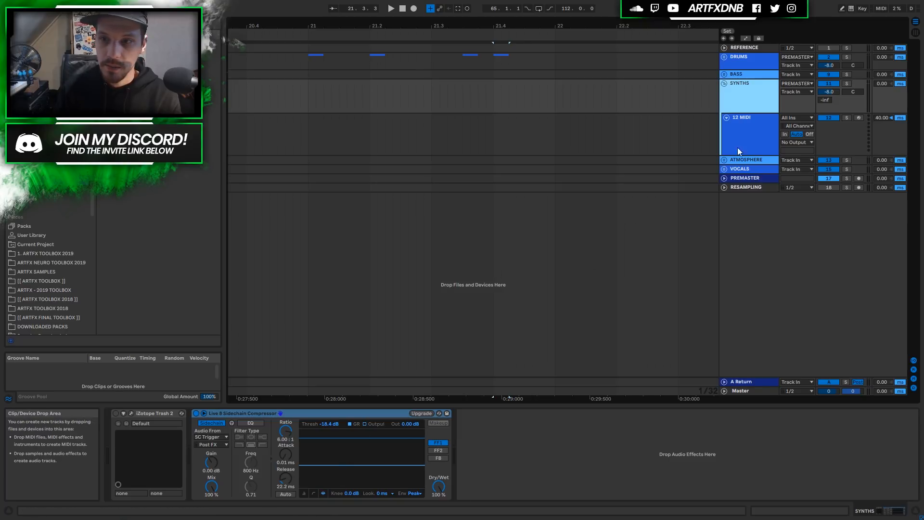
left_click(752, 74)
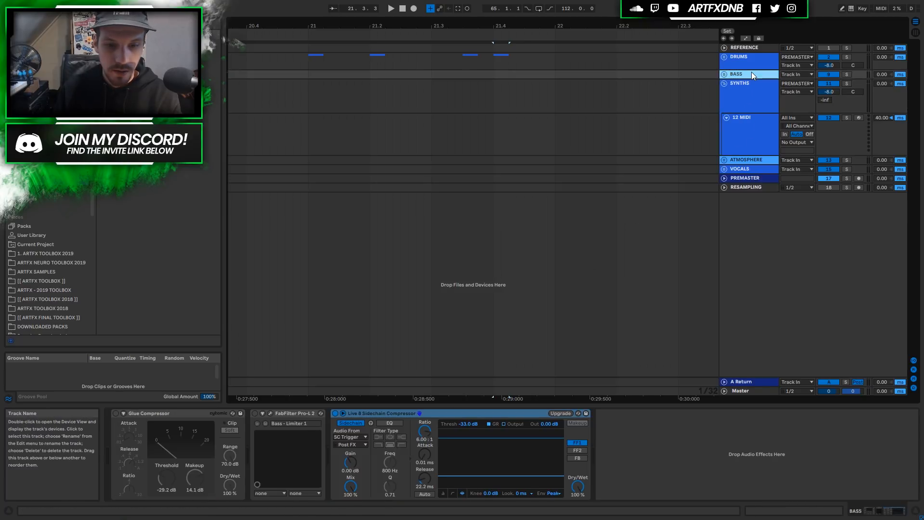
left_click(745, 84)
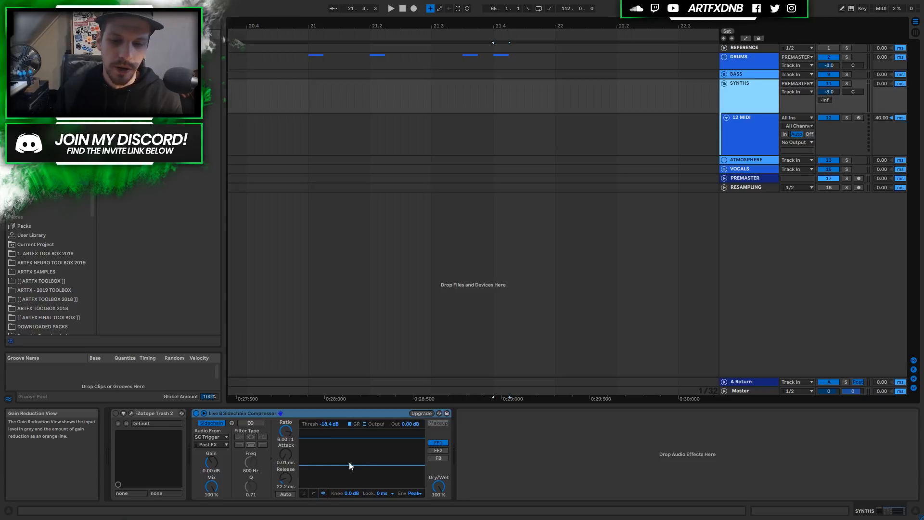
left_click(131, 414)
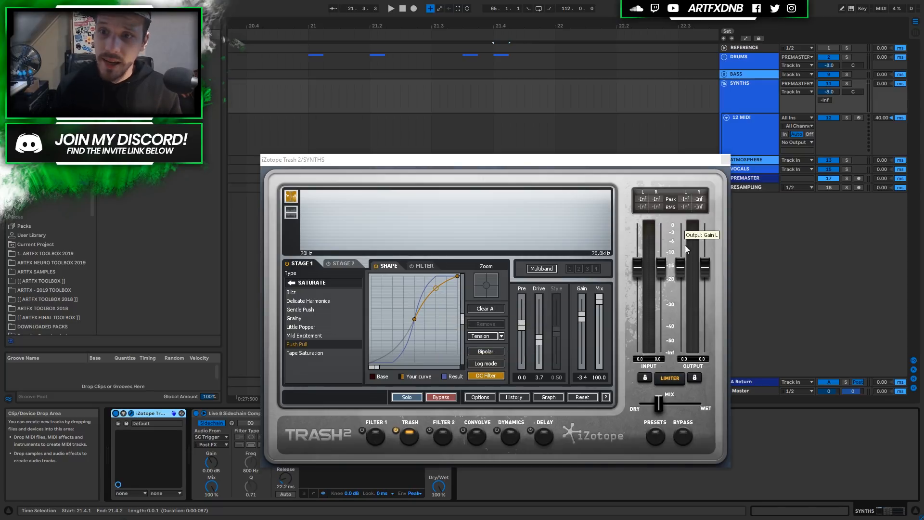
Lower the Trash 2 dry/wet mix, then push it back toward wet.
mouse_move(661, 404)
left_mouse_down()
mouse_move(652, 405)
mouse_move(658, 413)
left_mouse_up()
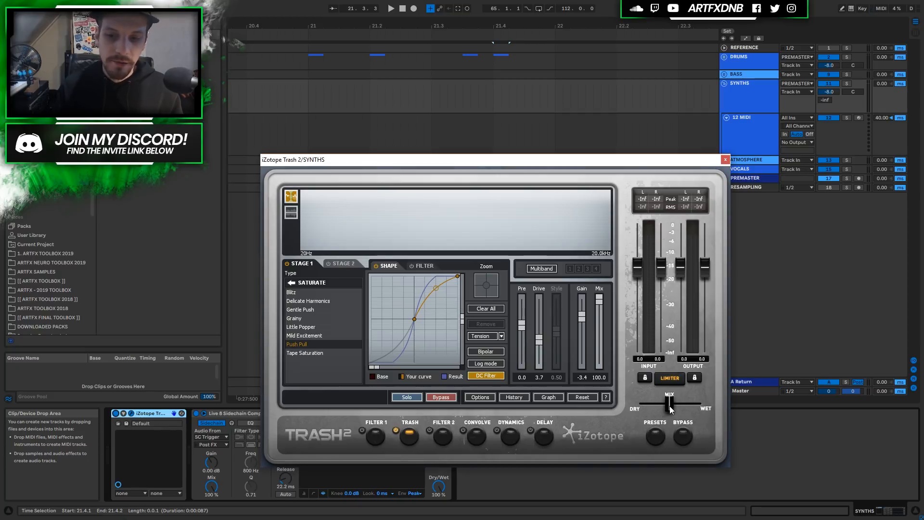
mouse_move(669, 406)
left_mouse_down()
mouse_move(697, 406)
mouse_move(647, 408)
mouse_move(665, 408)
left_mouse_up()
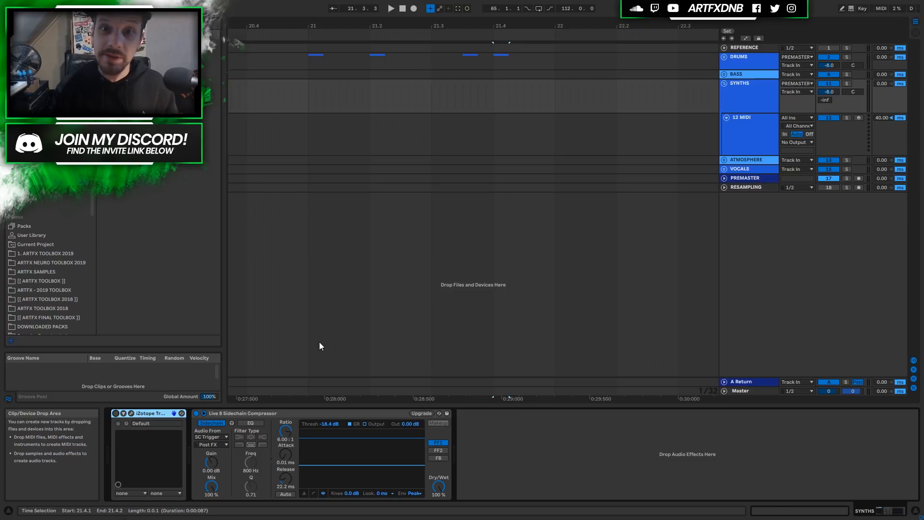
Fold SYNTHS, unfold ATMOSPHERE, raise its compressor threshold to -7.98 dB, then switch it off.
left_click(724, 84)
left_click(725, 93)
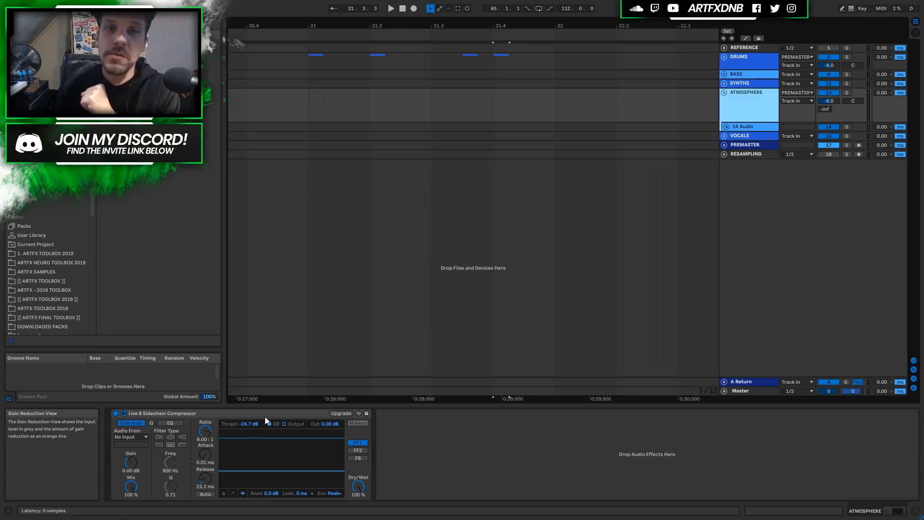
left_click_drag(260, 471, 260, 449)
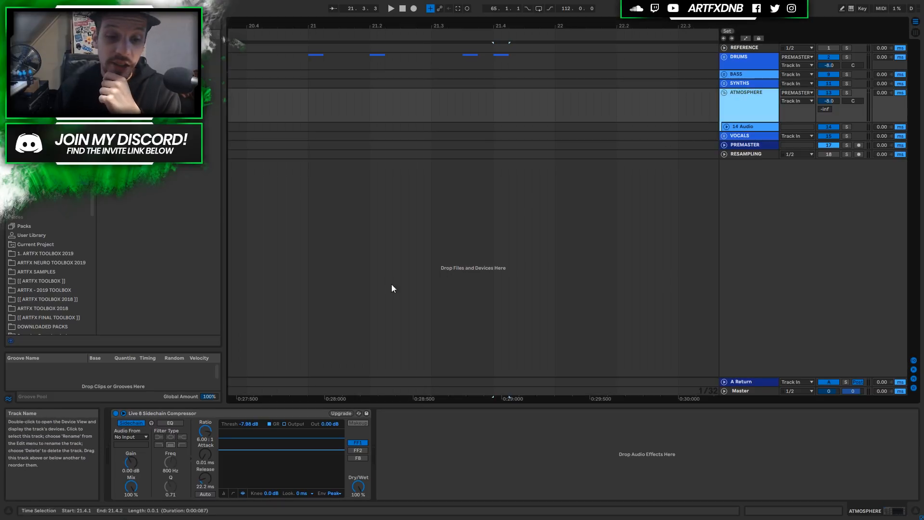
left_click(117, 413)
Switch off the Live 8 Sidechain Compressor on the BASS track and fold ATMOSPHERE.
left_click(740, 83)
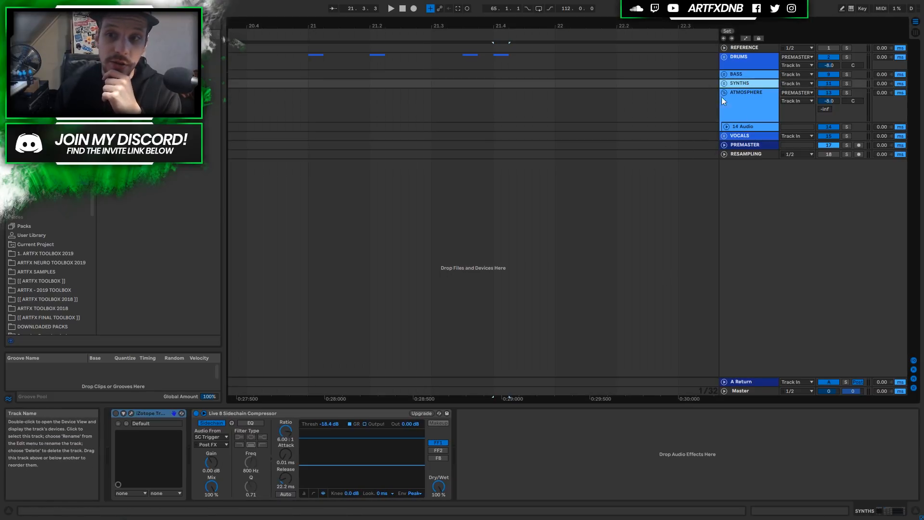
key("Up")
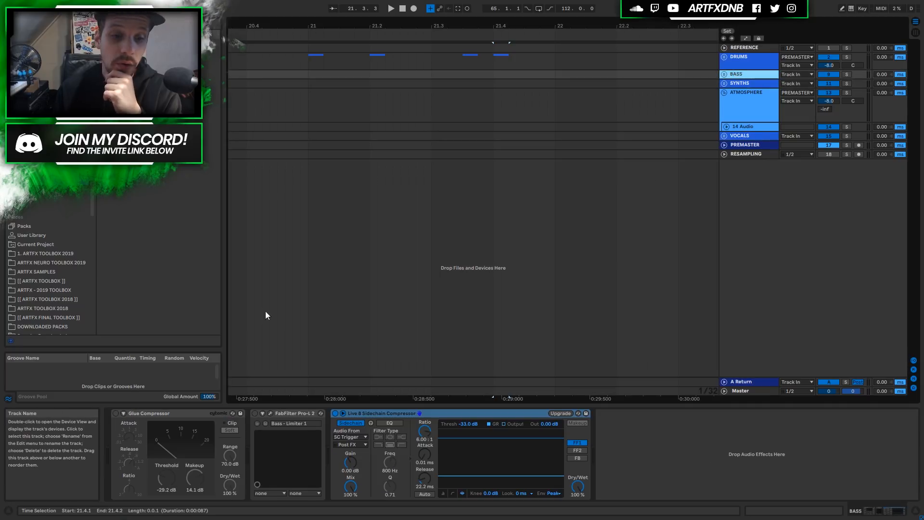
left_click(335, 413)
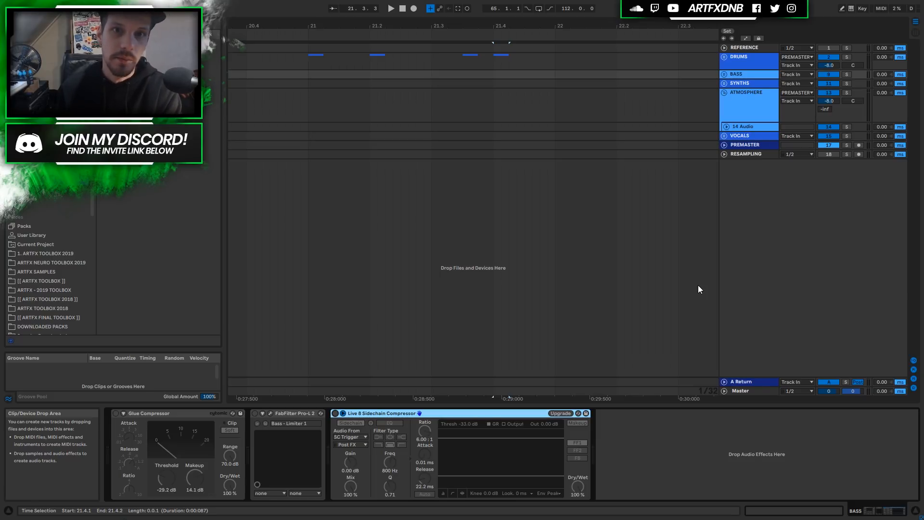
left_click(724, 92)
Unfold VOCALS to check 16 Audio's routing (No Input, into VOCALS), then fold VOCALS.
left_click(738, 101)
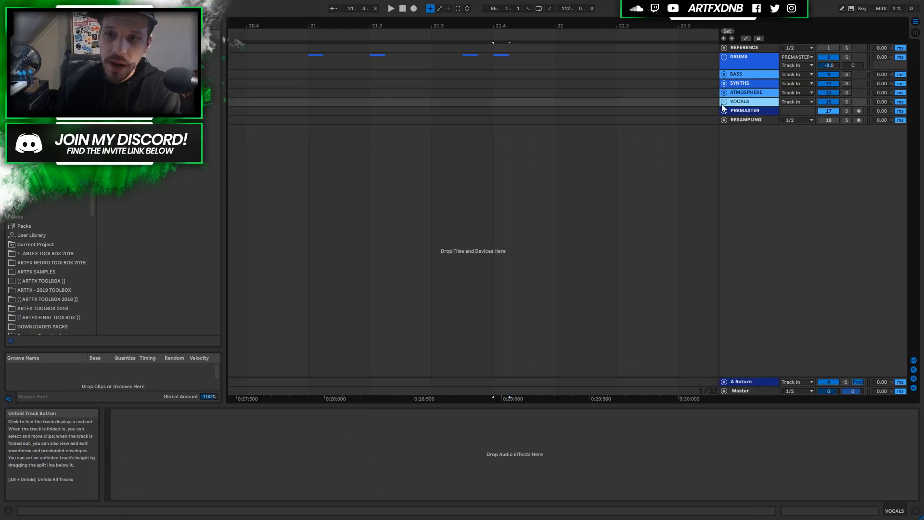
left_click(724, 101)
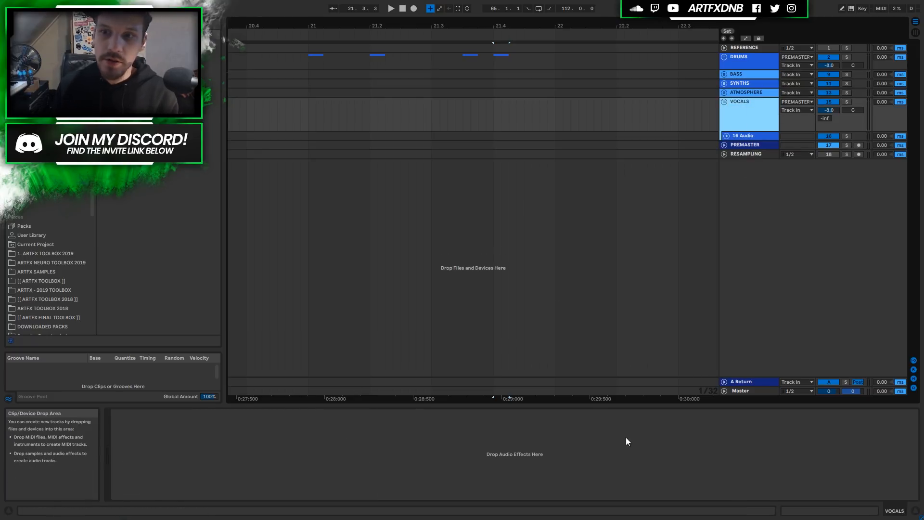
left_click(741, 137)
left_click(727, 136)
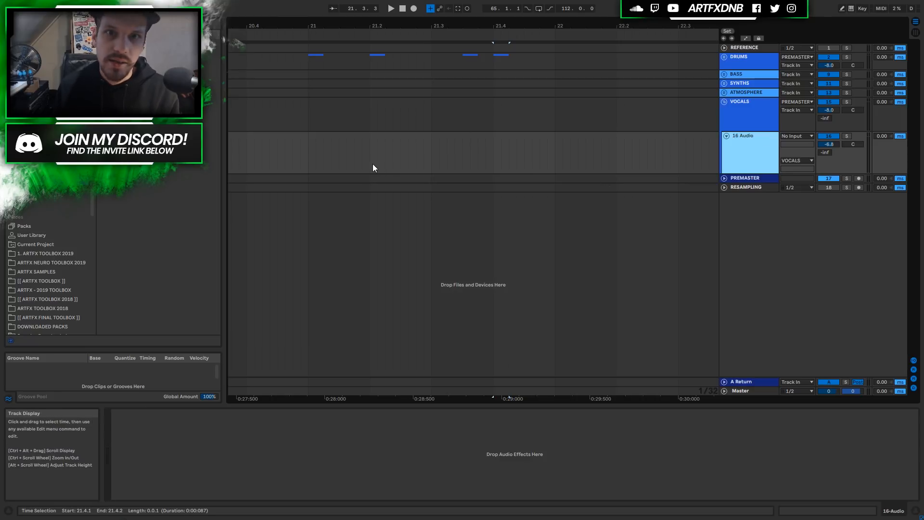
left_click(725, 102)
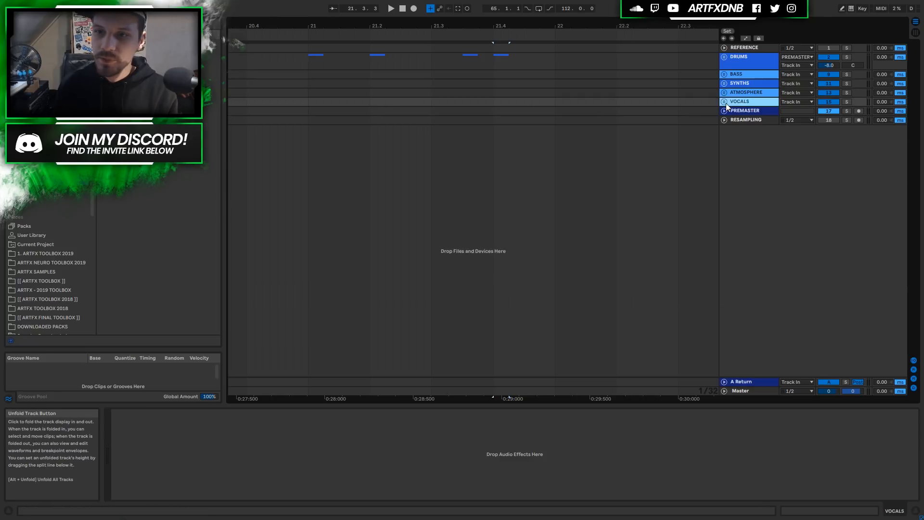
Select DRUMS through VOCALS, try grouping them with Ctrl+G, then undo it.
left_click(747, 60)
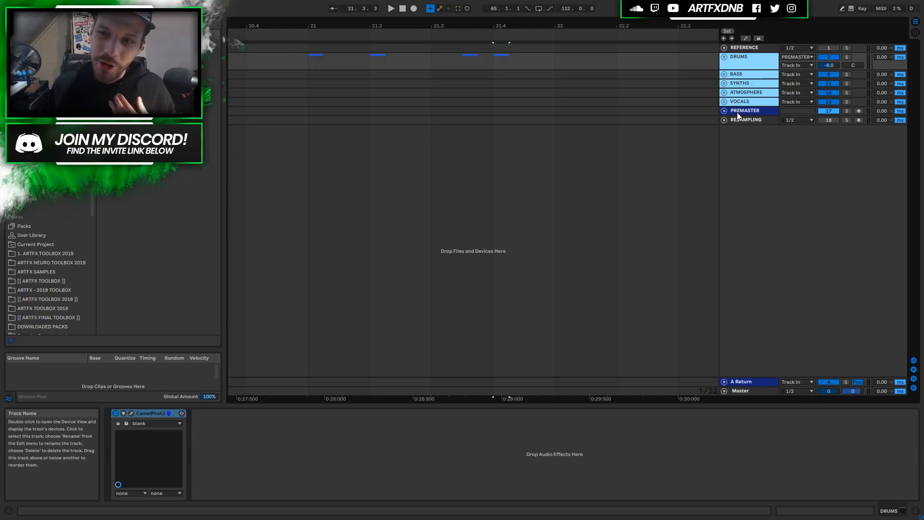
left_click(753, 101)
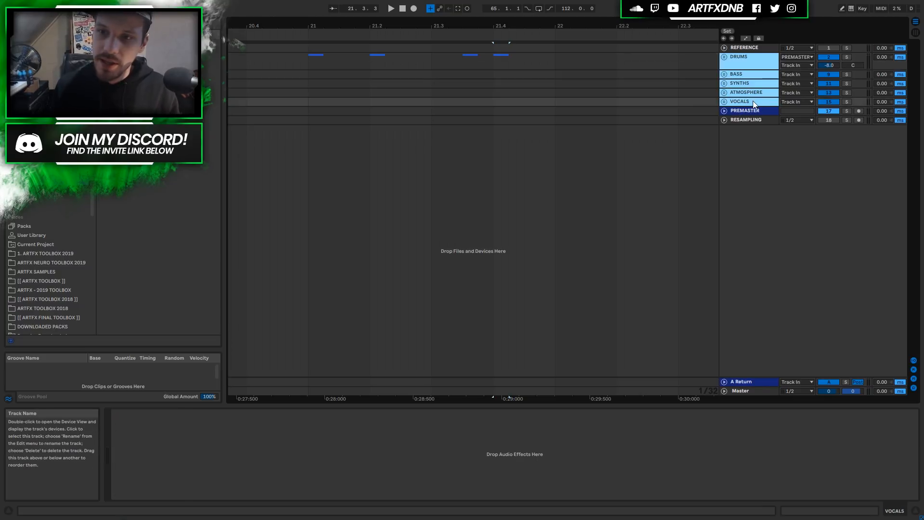
left_click(750, 64)
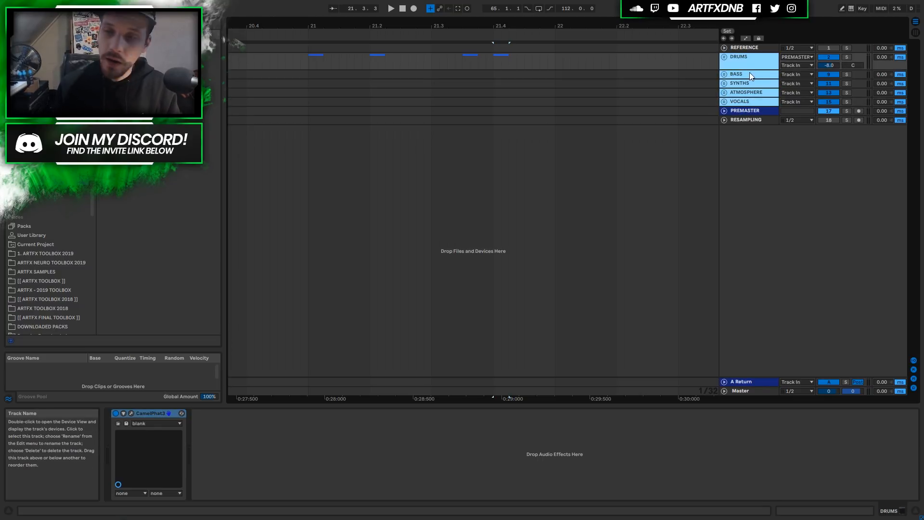
key("ctrl+g")
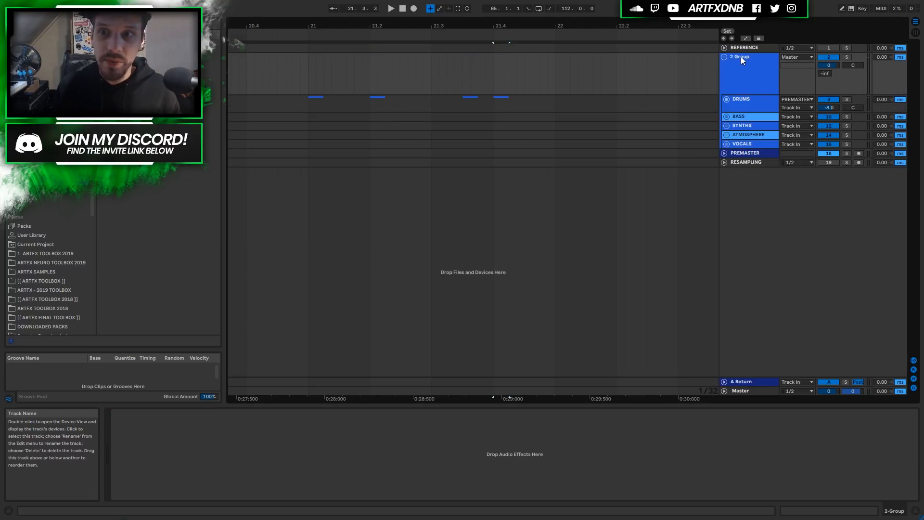
key("ctrl+shift+g")
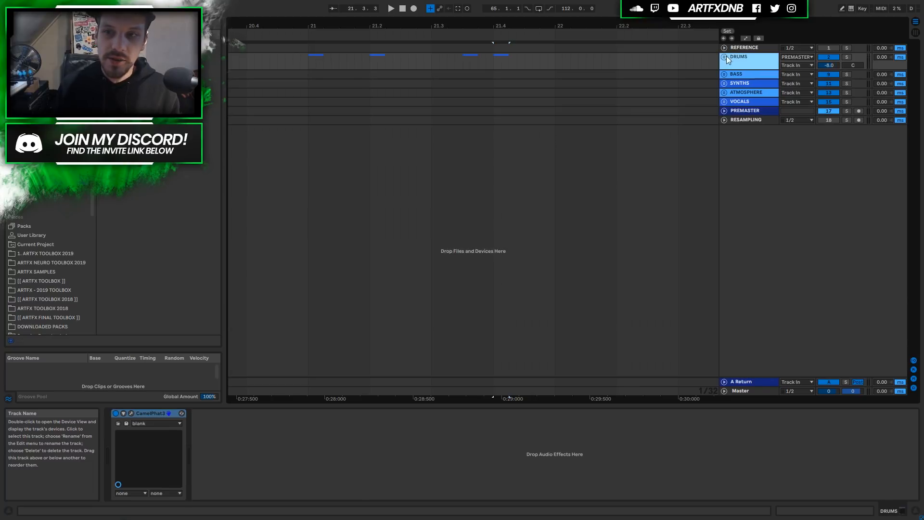
Check PREMASTER's routing, then unfold all the DRUMS through VOCALS groups at once.
left_click(744, 112)
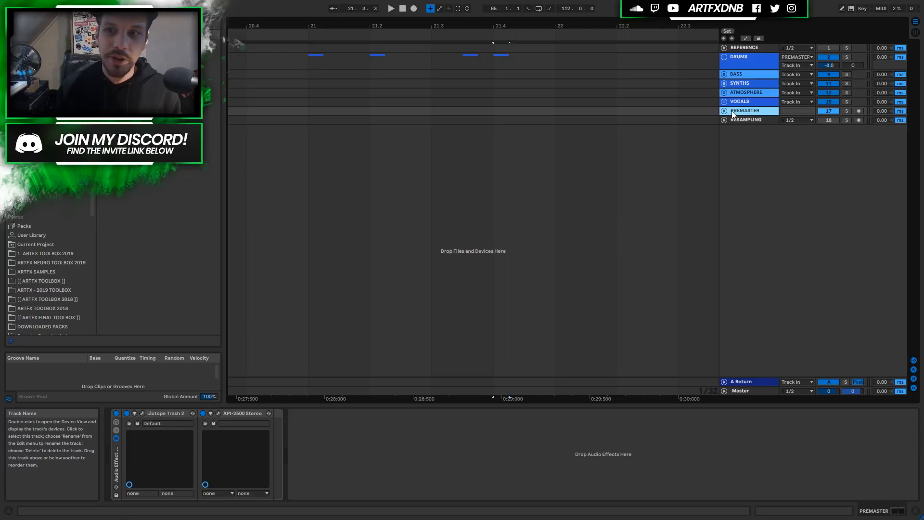
key("u")
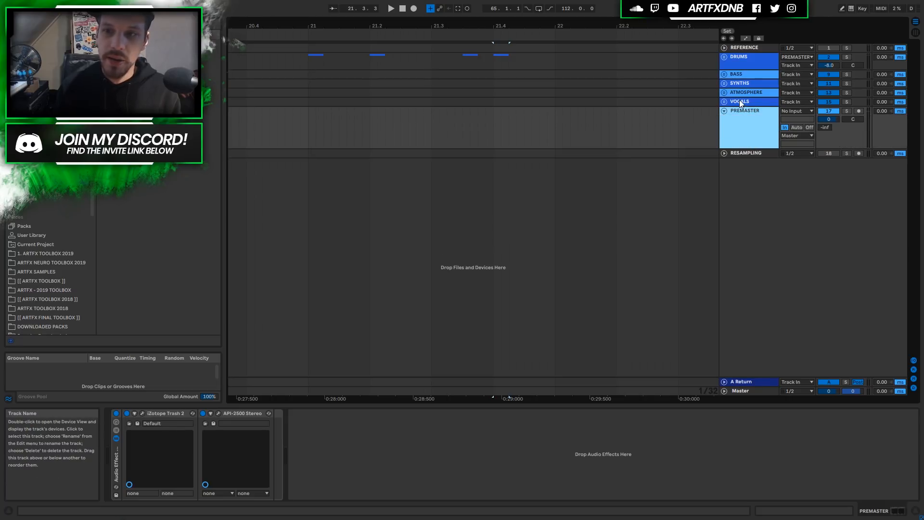
left_click(736, 58)
left_click(724, 111)
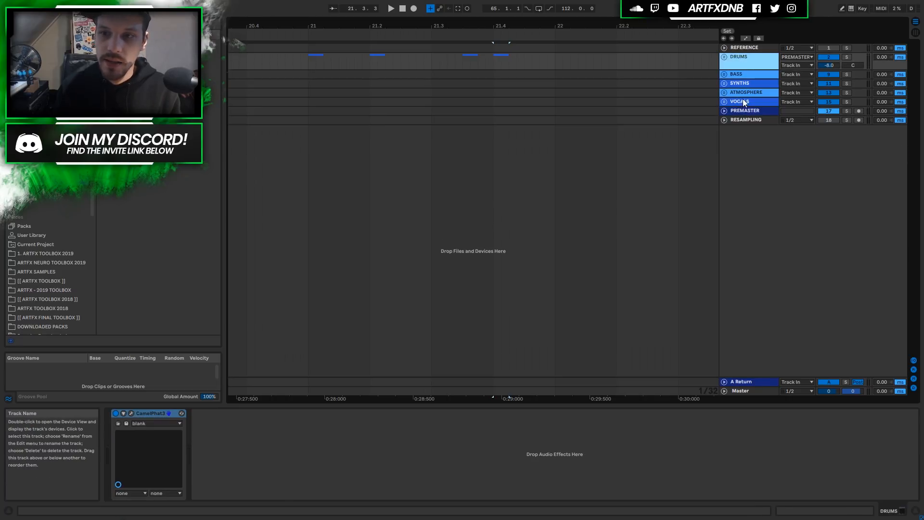
left_click(743, 101, "shift")
left_click(724, 102)
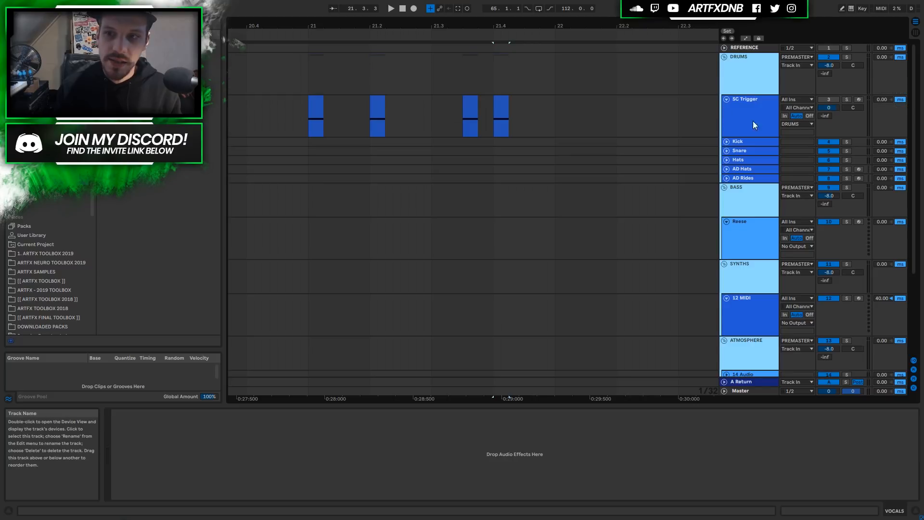
Confirm the DRUMS and BASS outputs stay routed to PREMASTER.
left_click(800, 58)
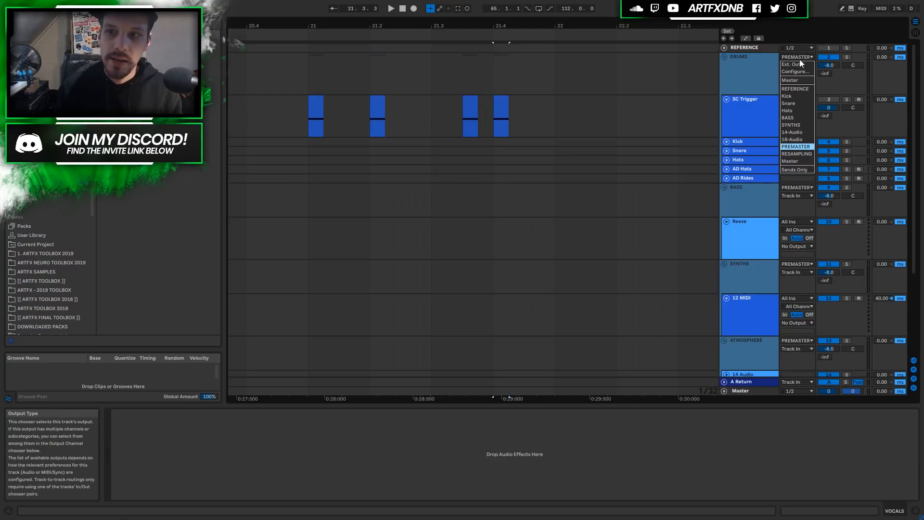
left_click(794, 146)
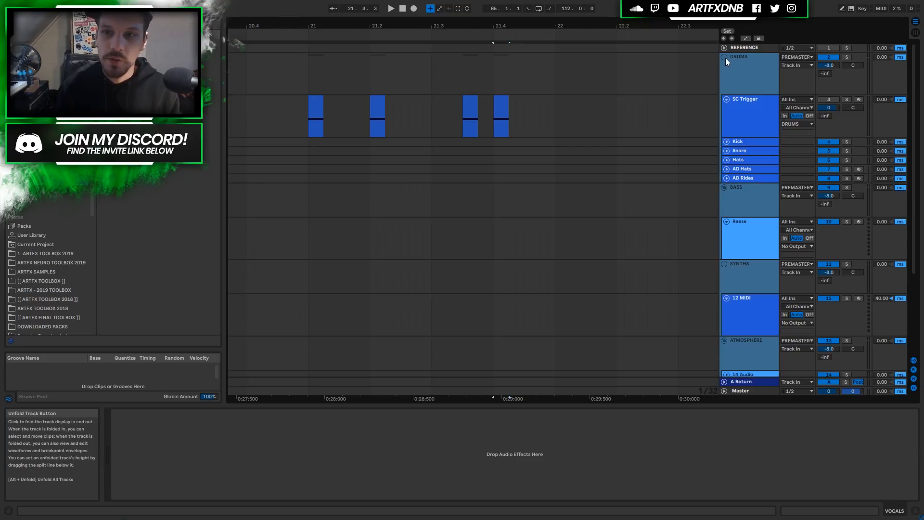
scroll(781, 157, "down", 1)
left_click(792, 159)
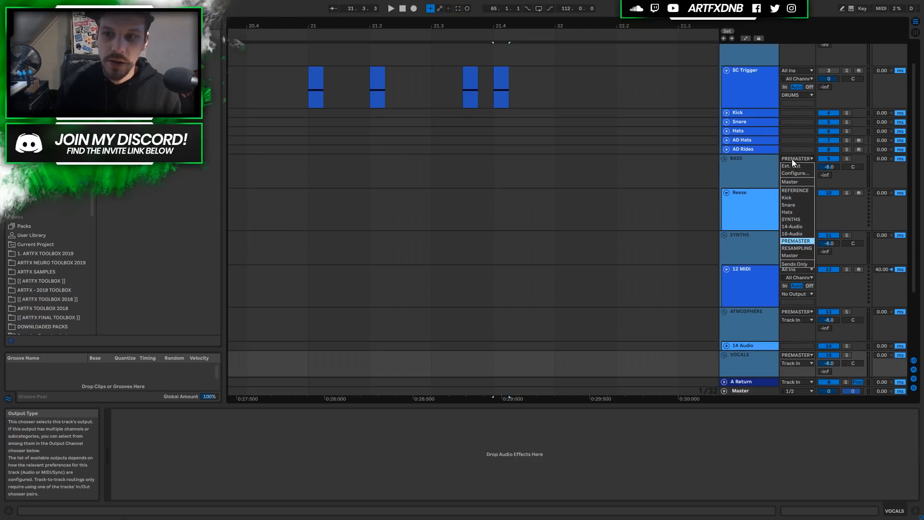
left_click(791, 159)
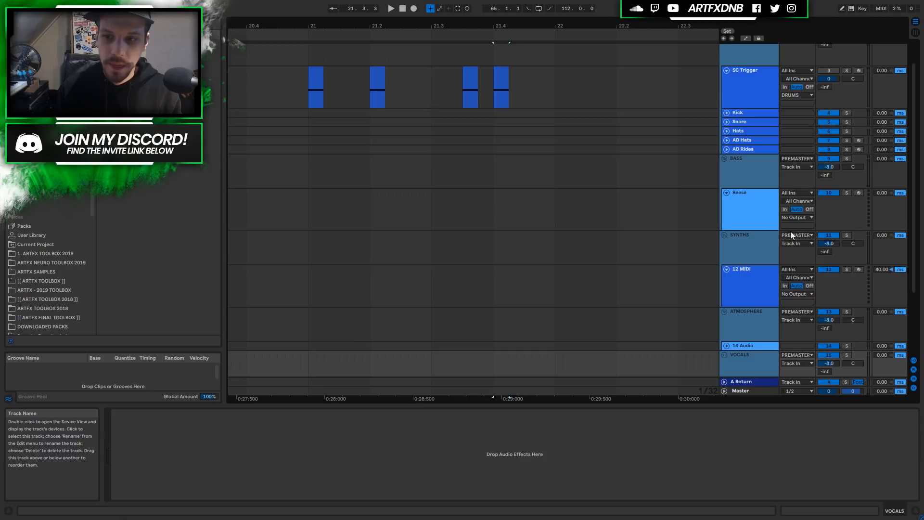
Fold all groups into single rows and show PREMASTER's Trash 2 and API-2500 Stereo chain.
scroll(780, 239, "down", 3)
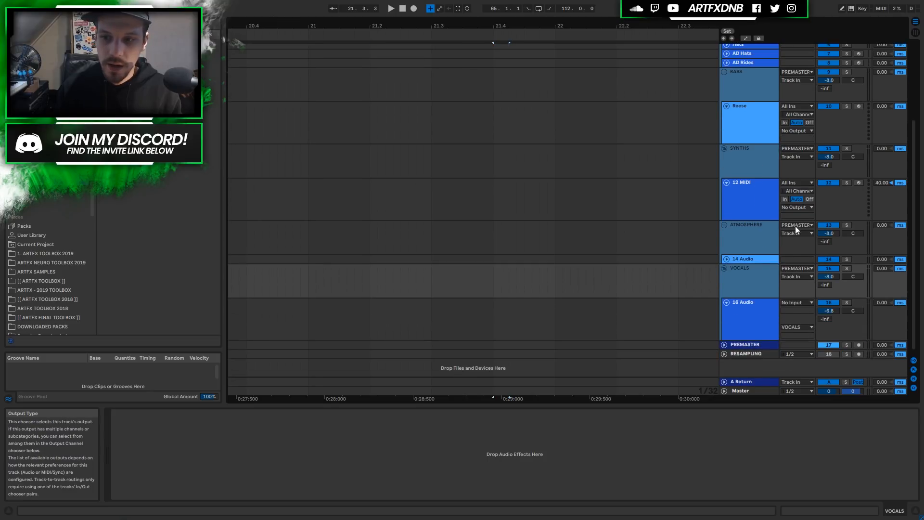
scroll(738, 156, "up", 4)
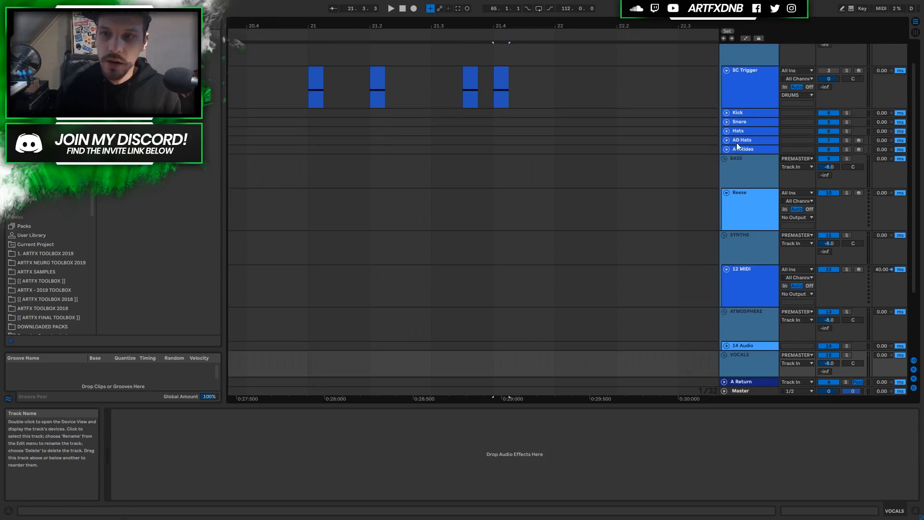
left_click(726, 60, "alt")
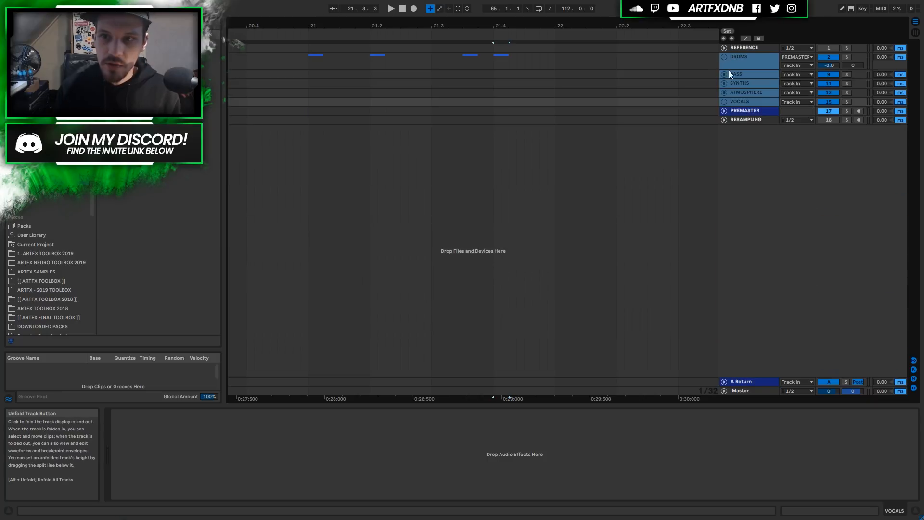
left_click(755, 112, "shift")
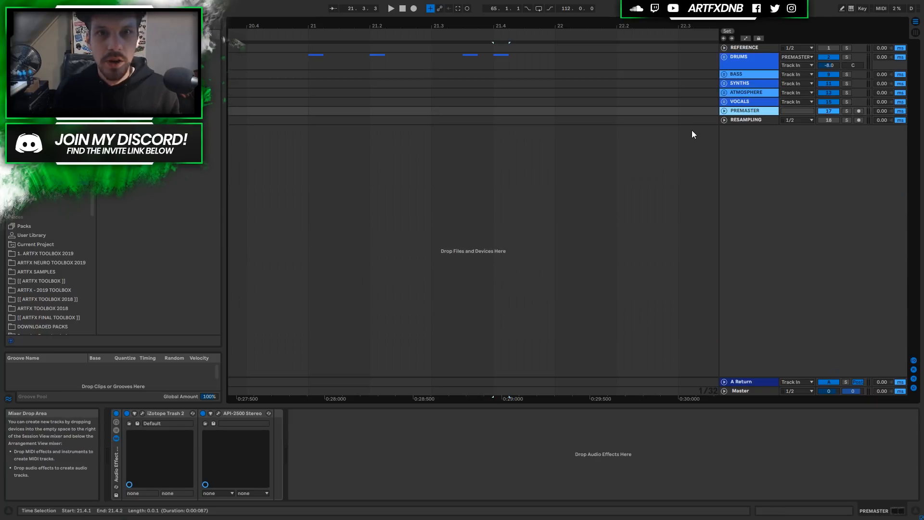
Bypass PREMASTER's Audio Effect Rack holding iZotope Trash 2 and API-2500 Stereo.
left_click(116, 413)
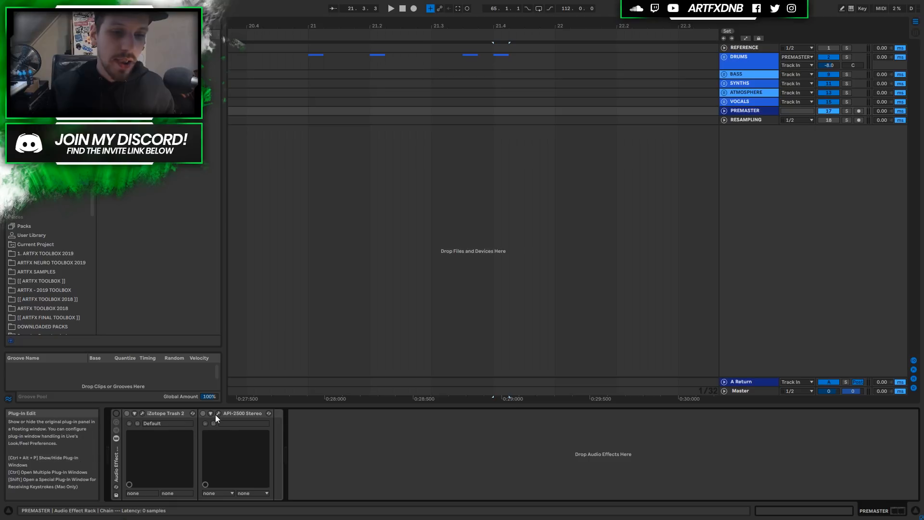
Re-enable PREMASTER's rack and open the API-2500 Stereo window with the LAVYNE MODERN MASTERING GLUE preset.
left_click(108, 414)
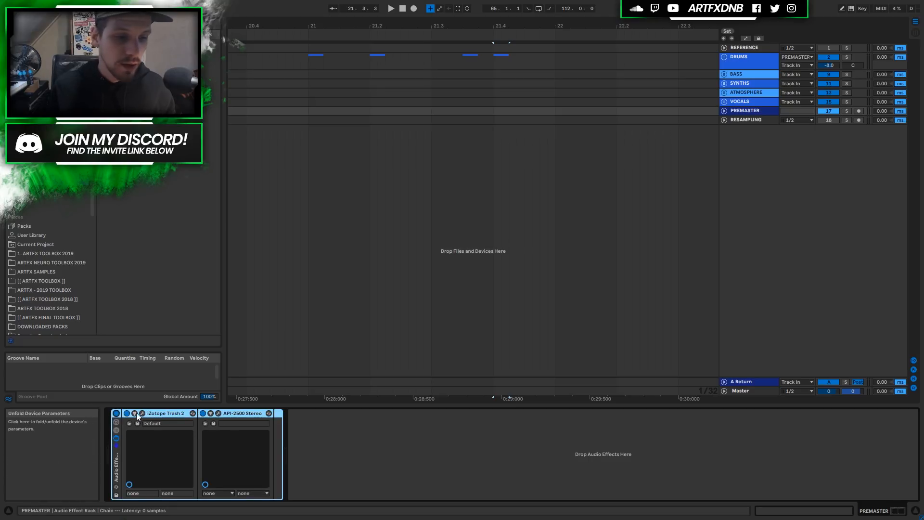
left_click(126, 414)
left_click(218, 413)
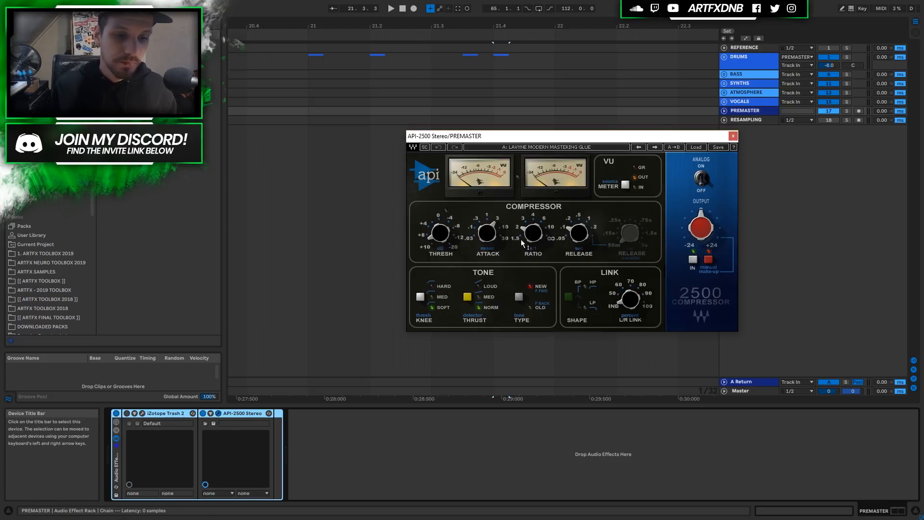
left_click_drag(591, 136, 628, 118)
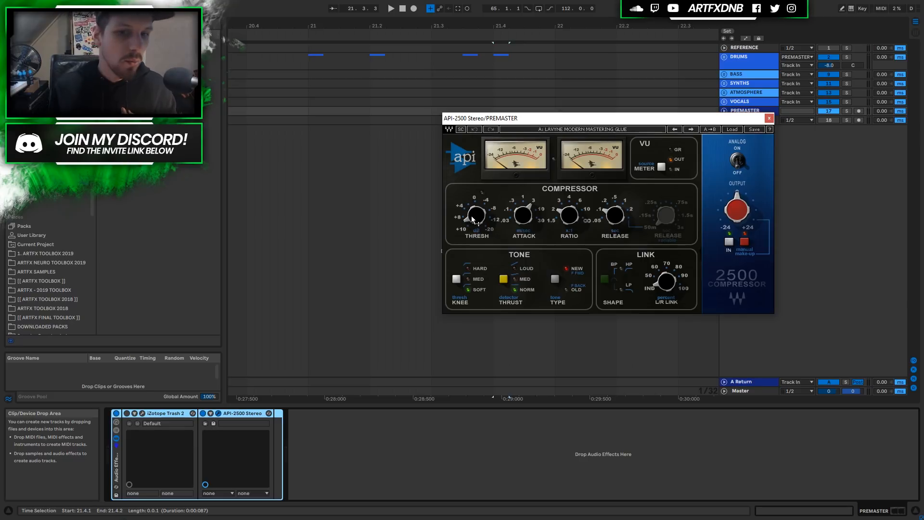
mouse_move(471, 216)
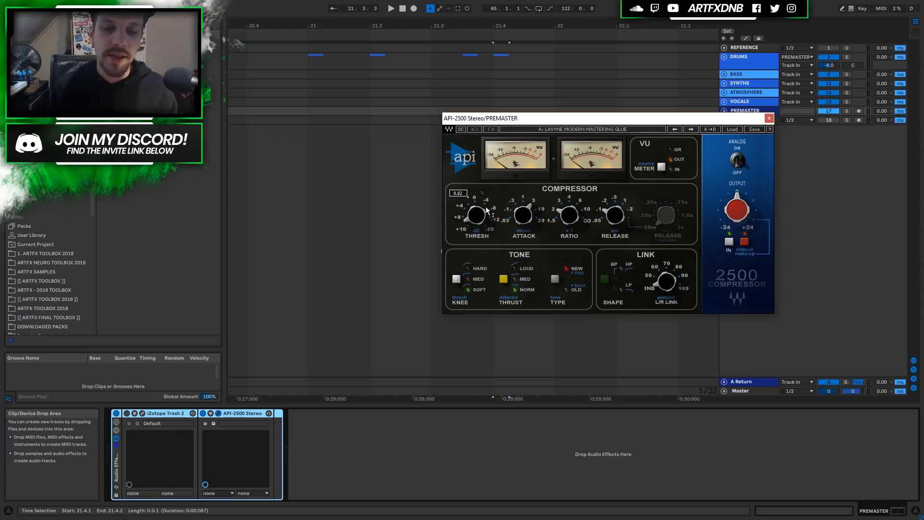
Close API-2500 and add a point to Trash 2's shaping curve, adjusting its smoothing.
left_click(770, 118)
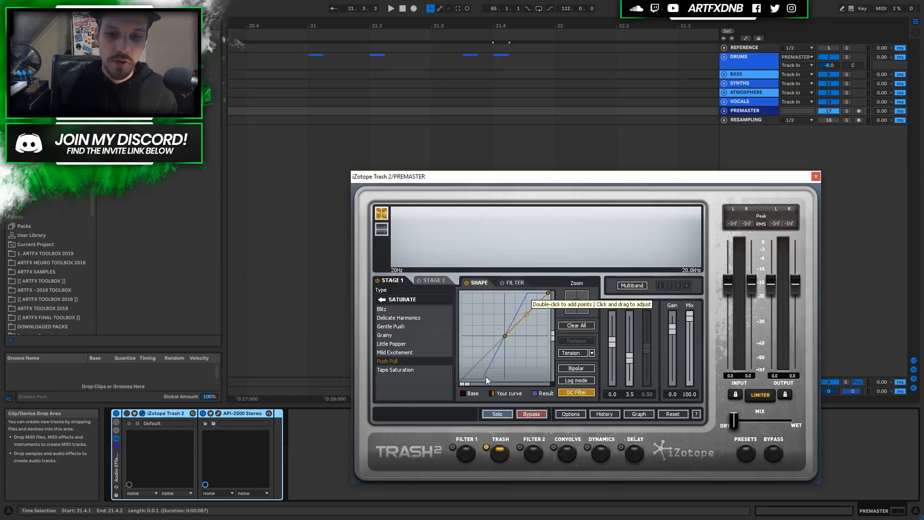
double_click(525, 313)
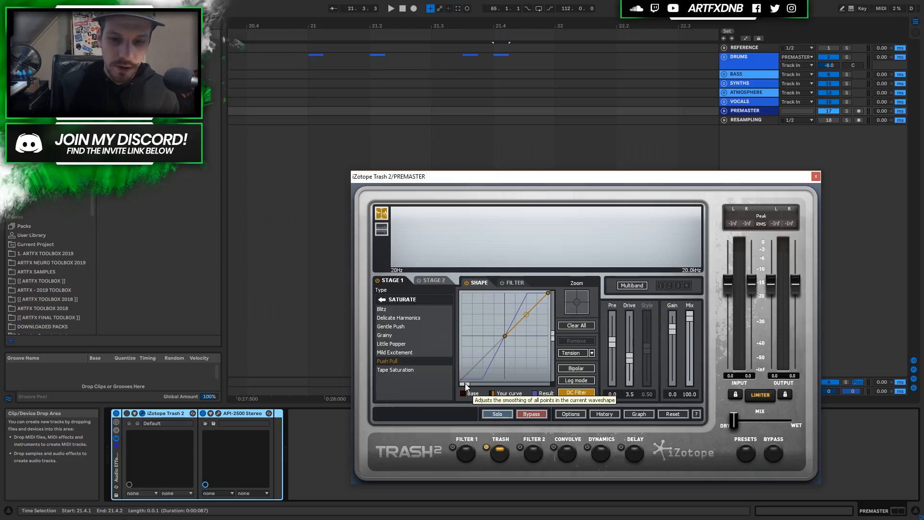
left_click_drag(494, 389, 538, 388)
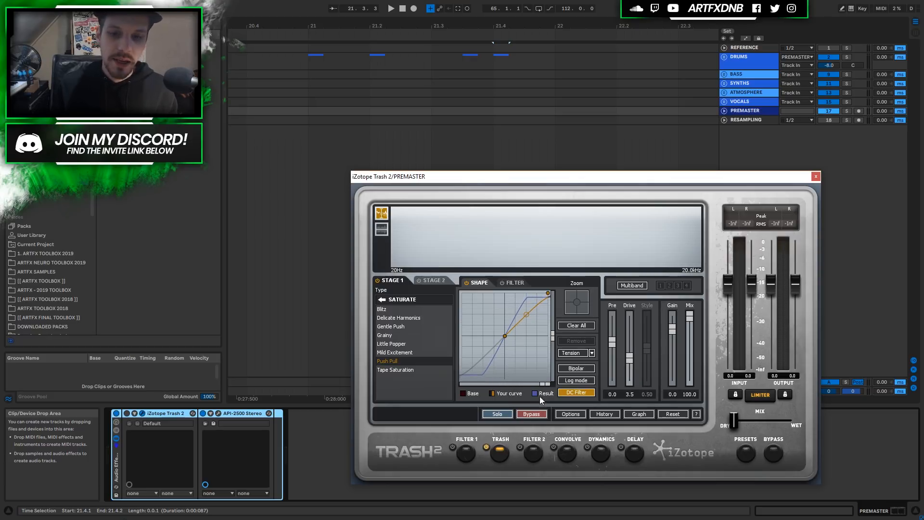
left_click_drag(544, 388, 458, 394)
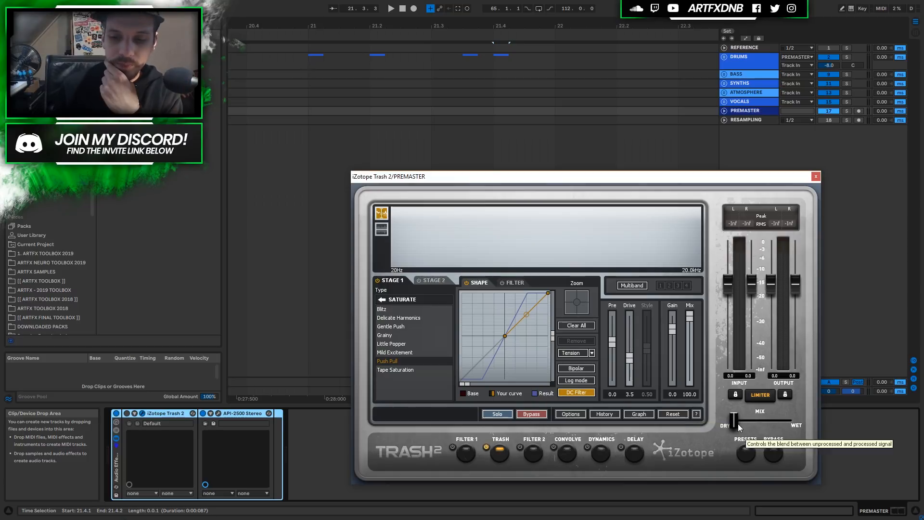
Set Trash 2's mix halfway between dry and wet, then switch PREMASTER's rack off to compare.
left_click_drag(775, 421, 712, 425)
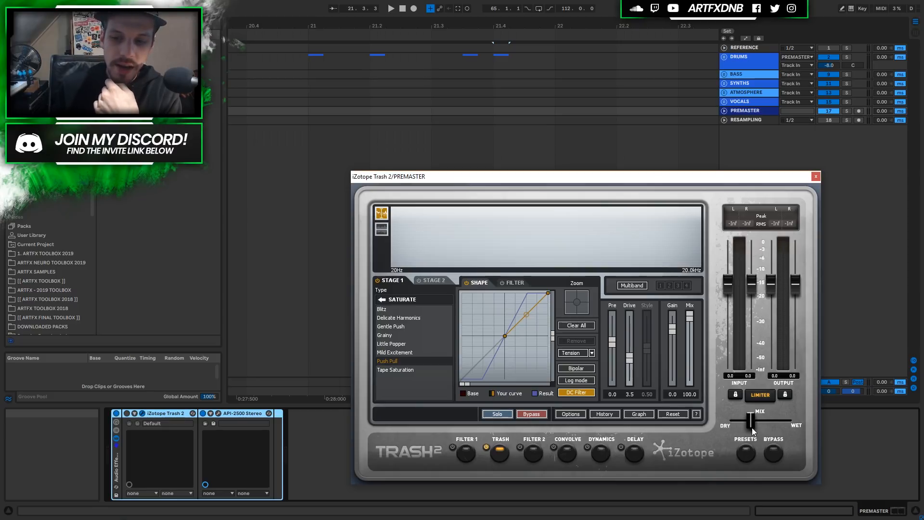
mouse_move(741, 426)
left_mouse_down()
mouse_move(763, 421)
mouse_move(730, 425)
left_mouse_up()
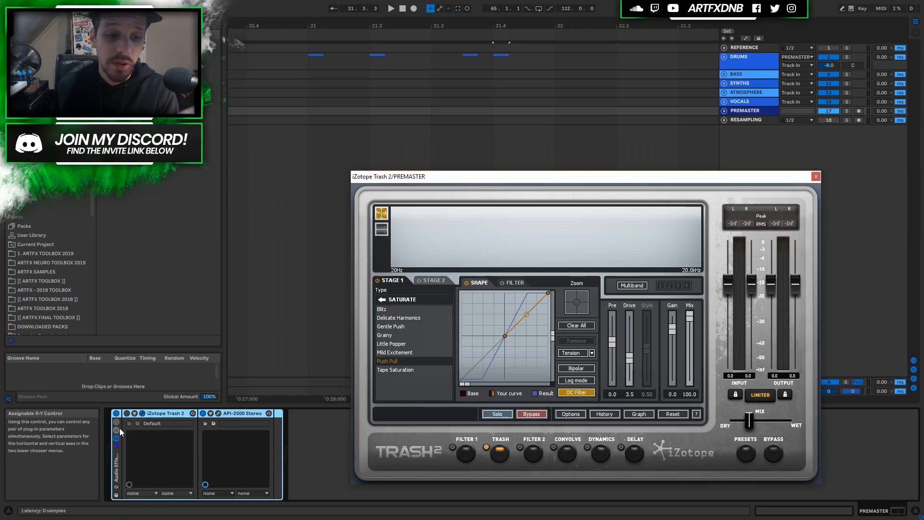
left_click(117, 413)
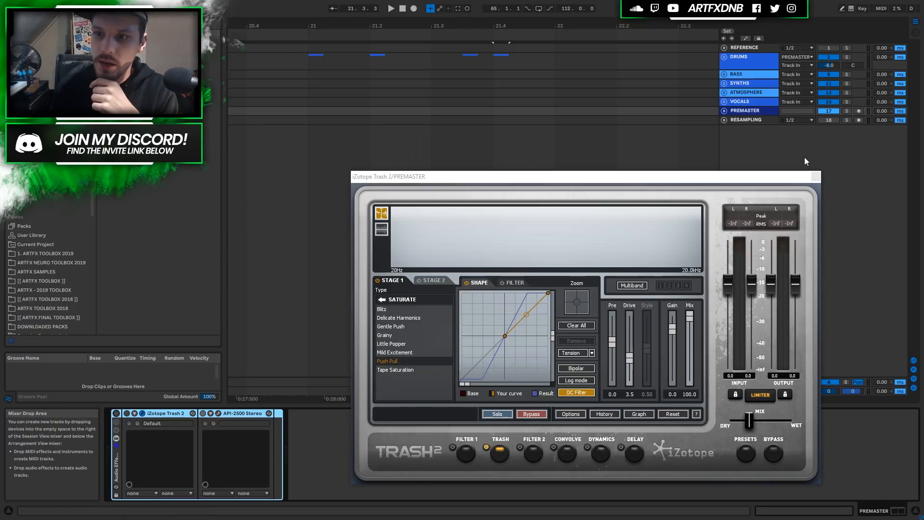
Close Trash 2, unfold the REFERENCE track, and zoom the arrangement to bars 17–29.
left_click(816, 178)
left_click(747, 110)
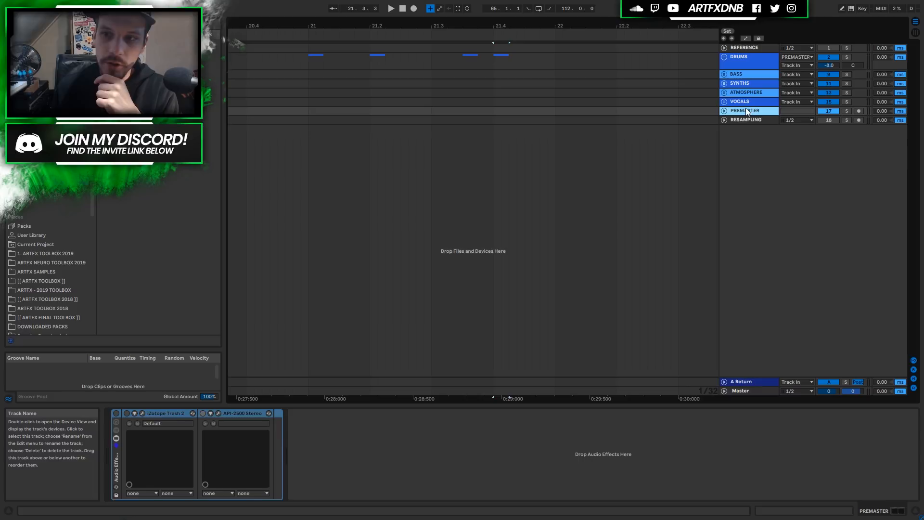
left_click(738, 48)
left_click(739, 120)
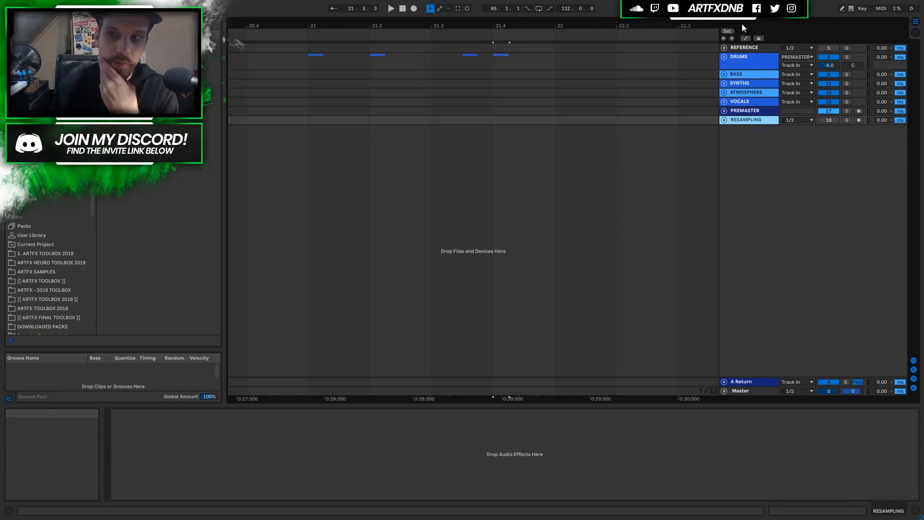
left_click(740, 48)
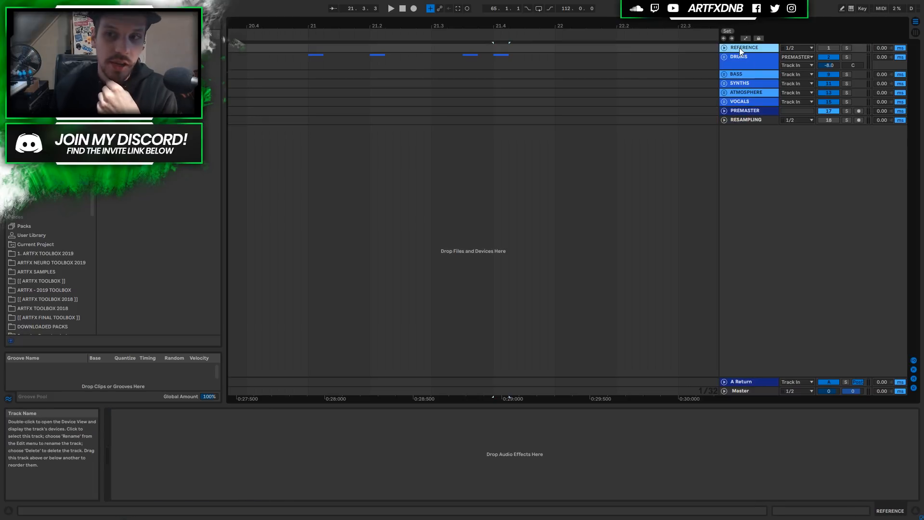
left_click(724, 47)
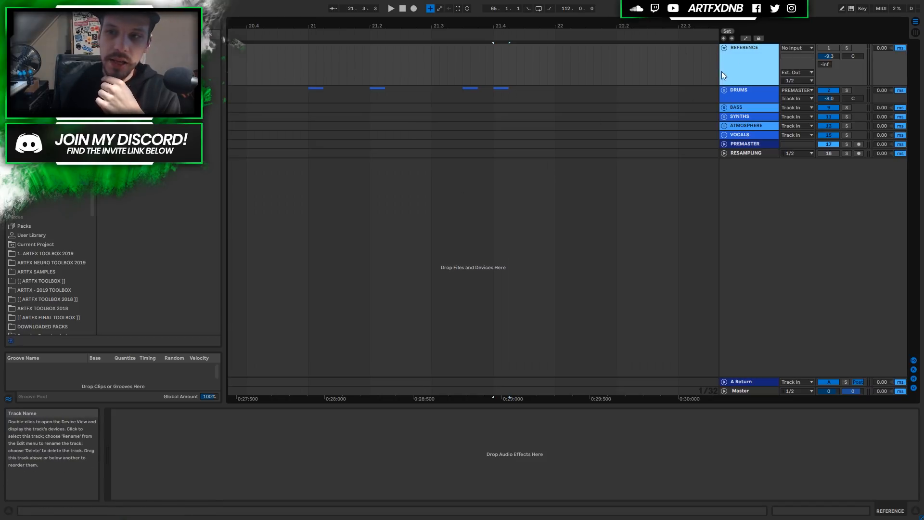
left_click(632, 62)
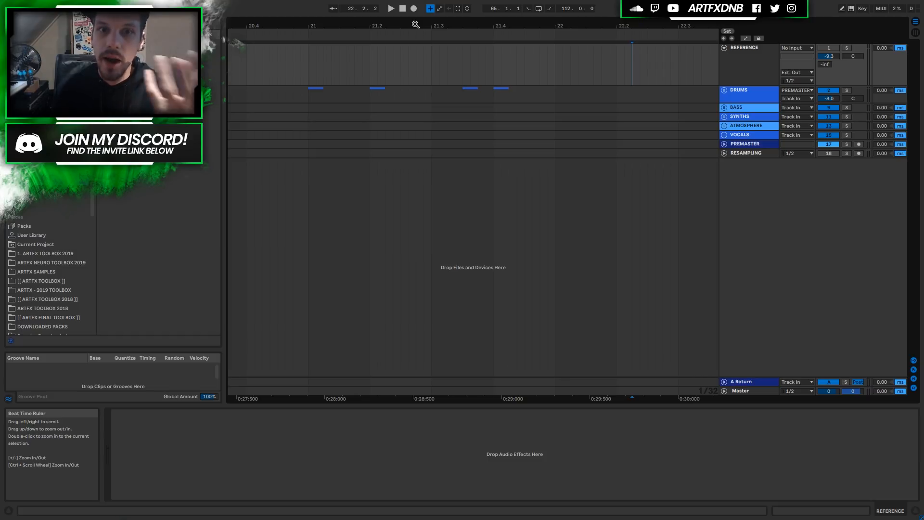
left_click_drag(415, 24, 413, 15)
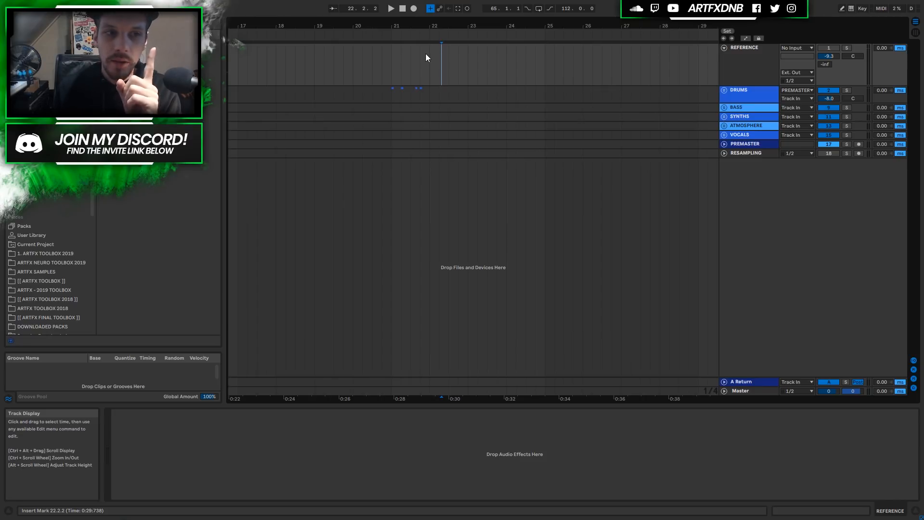
Inspect REFERENCE's output destinations and the Master track's device chain.
left_click(744, 63)
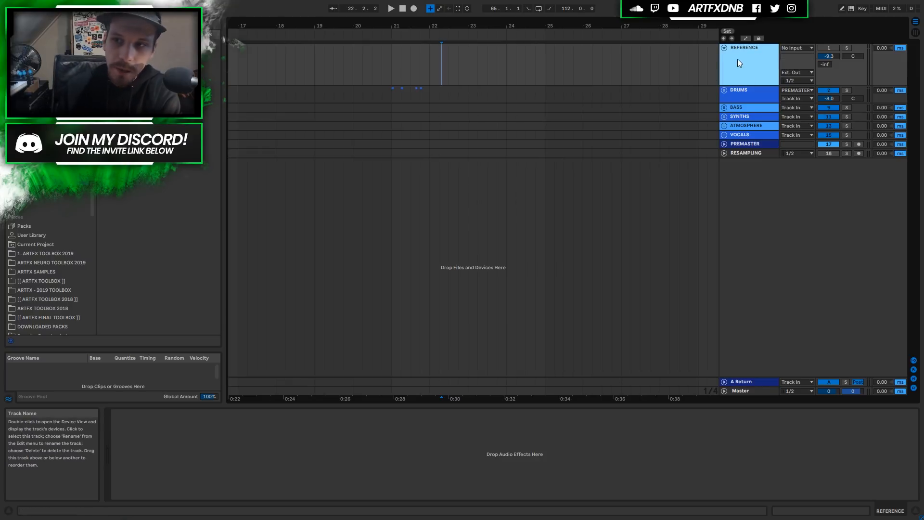
left_click(796, 72)
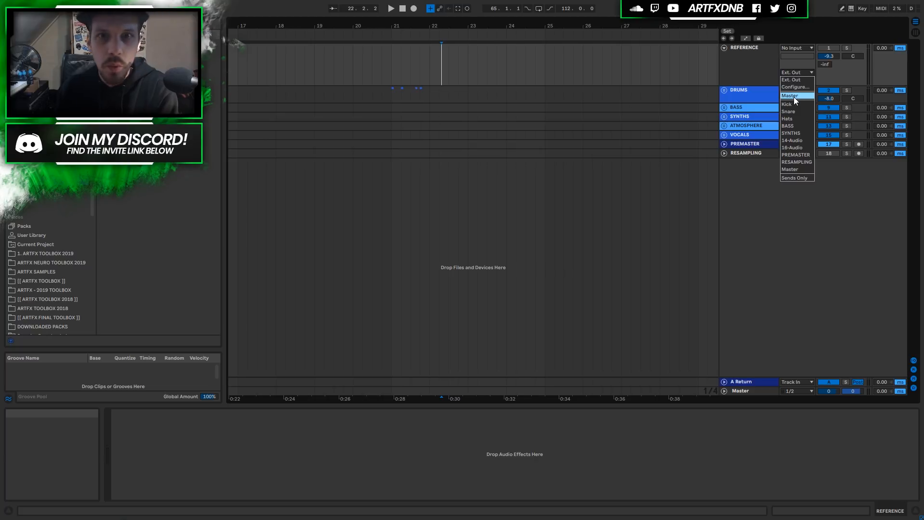
left_click(752, 60)
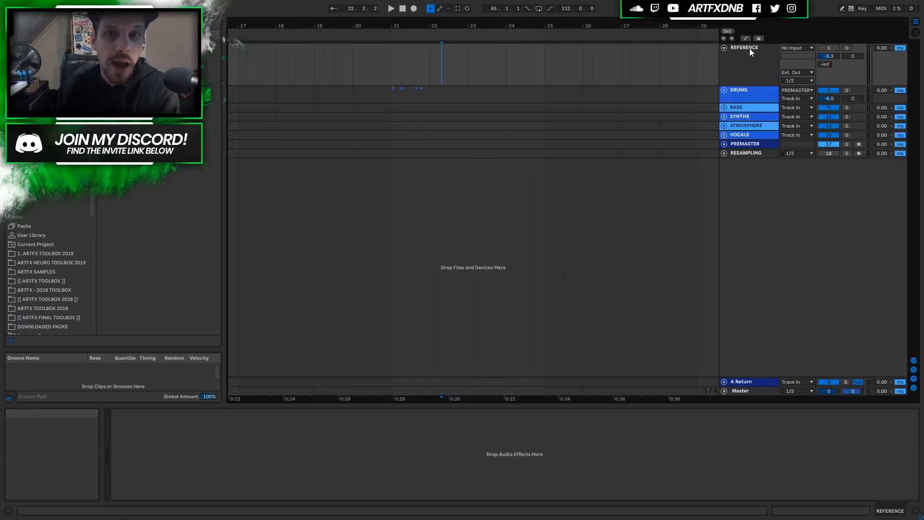
left_click(750, 48)
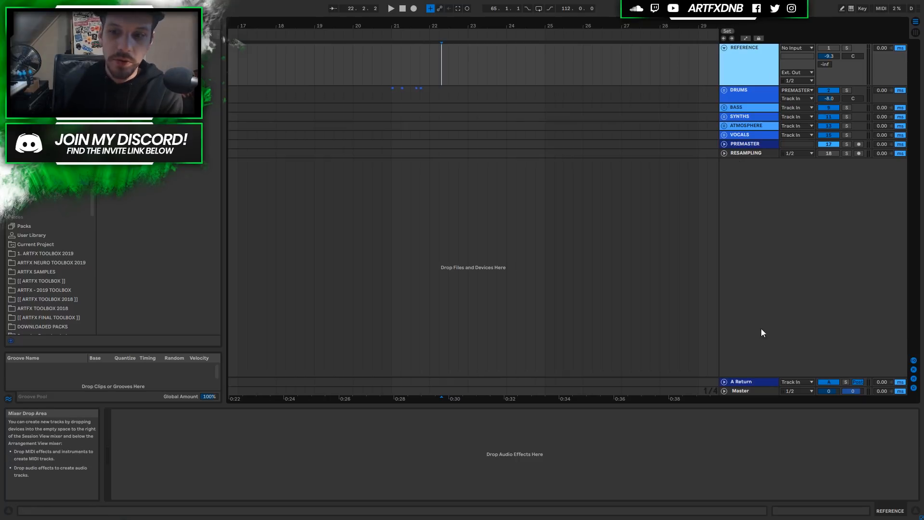
left_click(743, 391)
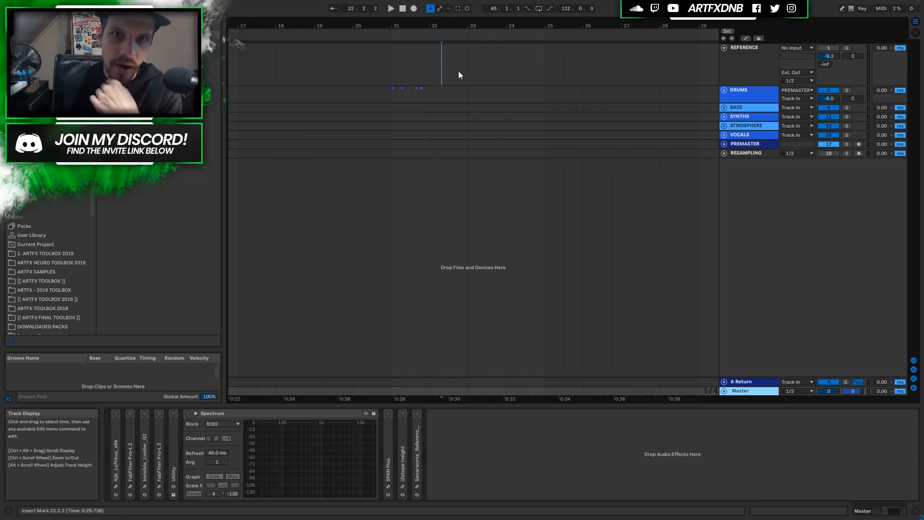
Set REFERENCE's output to Ext. Out channels 1/2 and move playback start to 21.2.1.
left_click(751, 53)
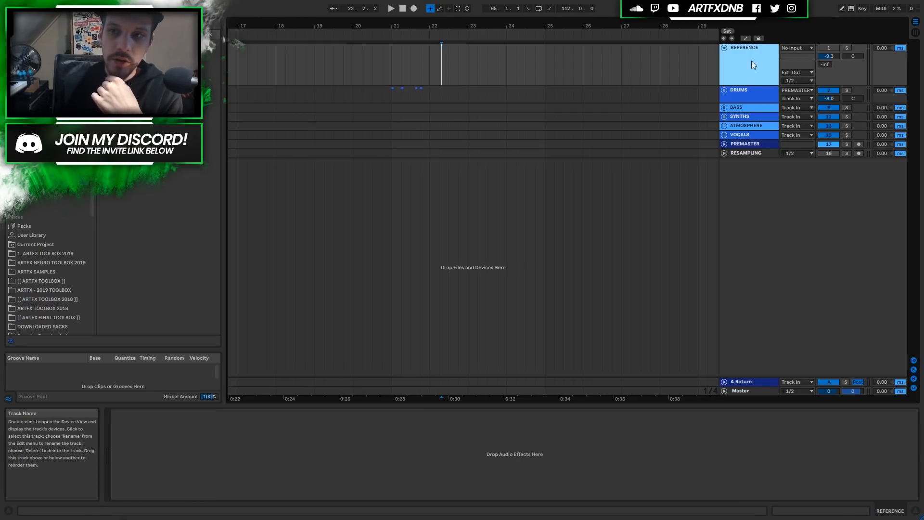
left_click(796, 73)
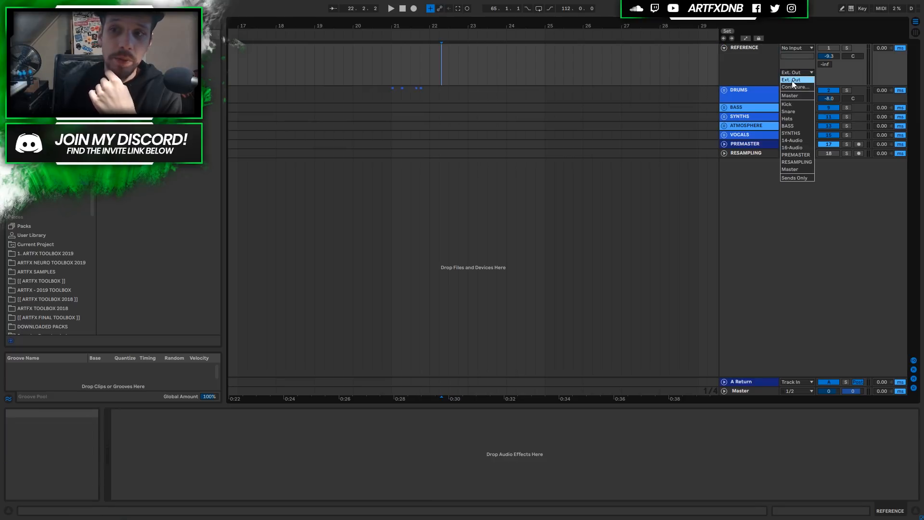
left_click(790, 80)
left_click(799, 80)
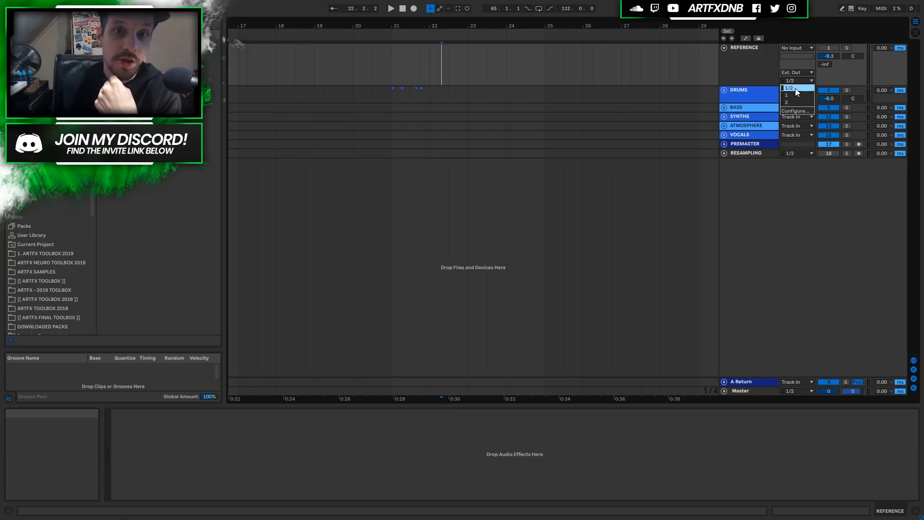
left_click(793, 89)
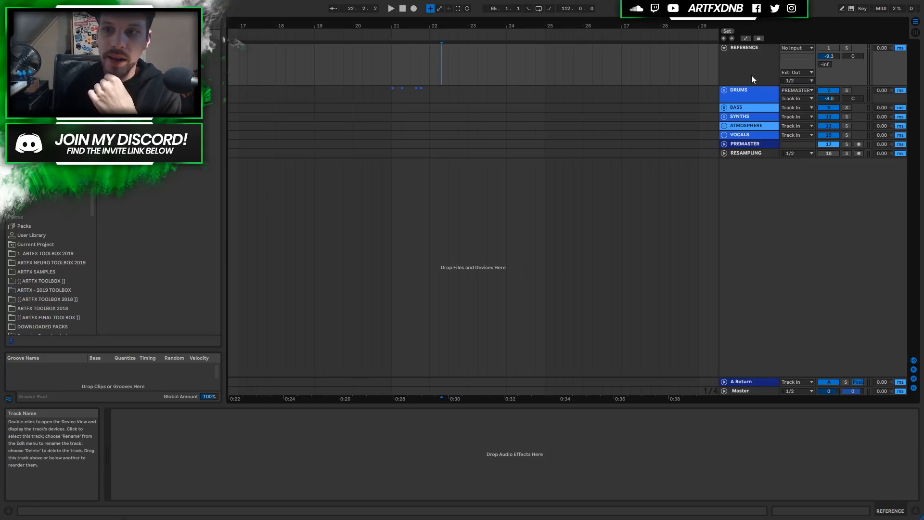
left_click(400, 63)
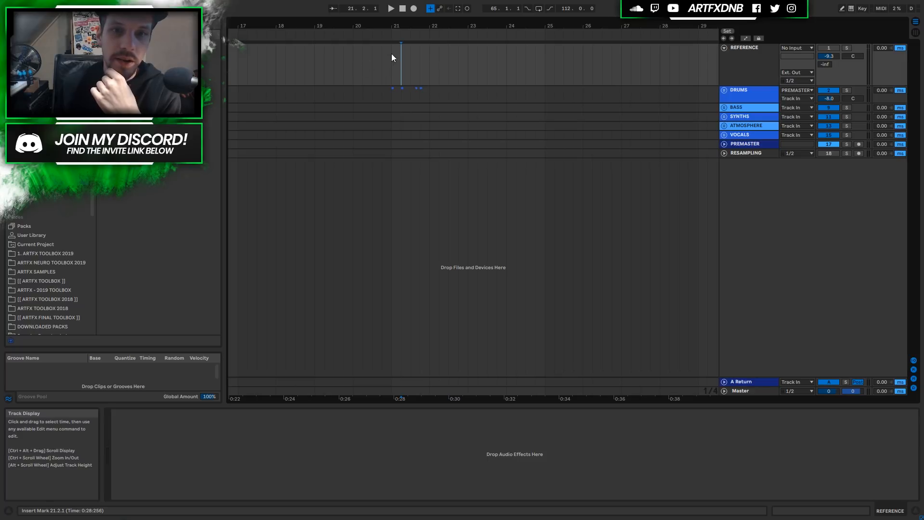
Solo the REFERENCE track, comparing it unsoloed once, then select RESAMPLING.
left_click(847, 48)
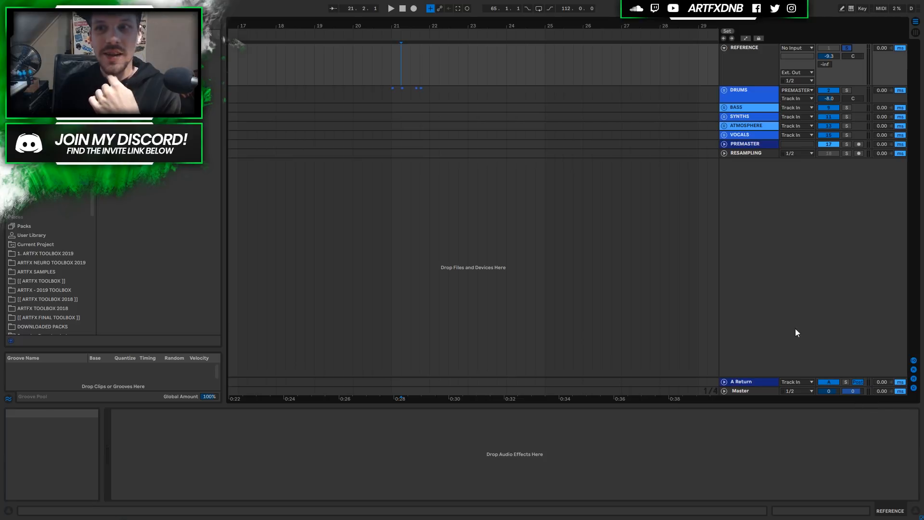
left_click(846, 48)
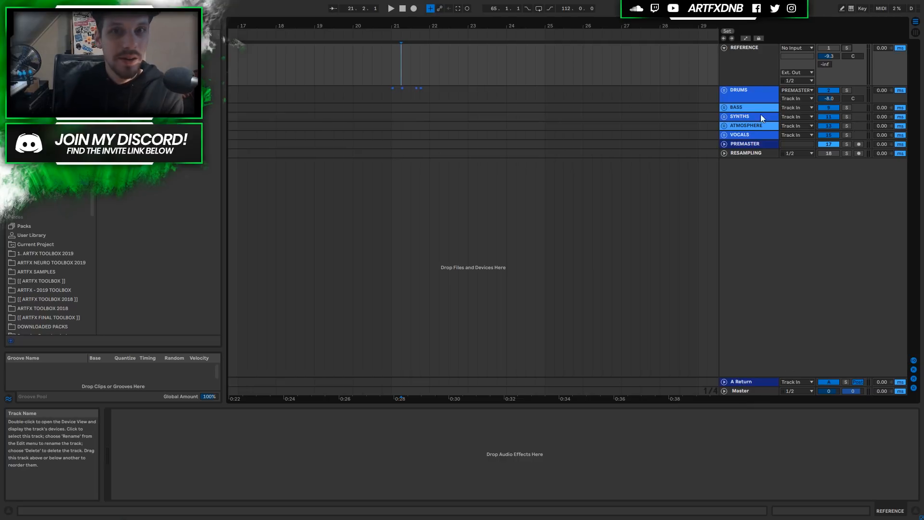
left_click(848, 50)
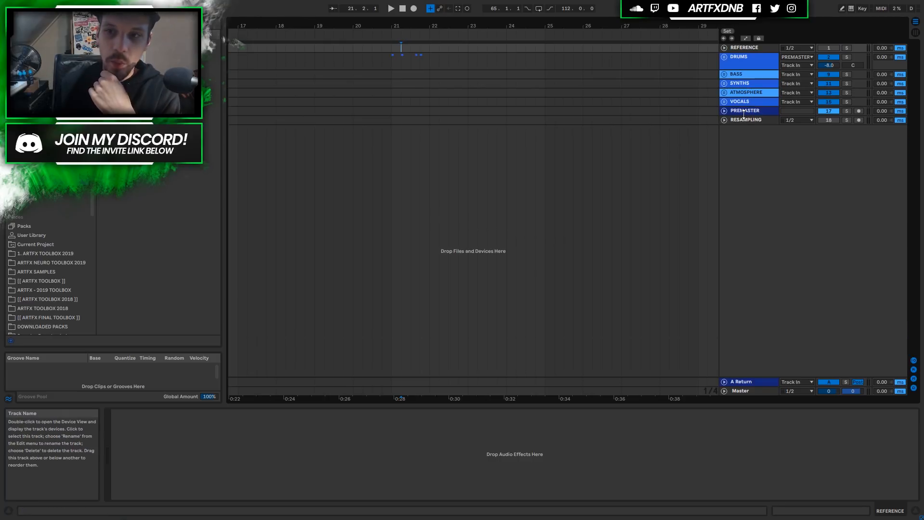
left_click(736, 119)
Expand RESAMPLING, keep its input on Resampling, and zoom the arrangement out to more bars.
left_click(724, 120)
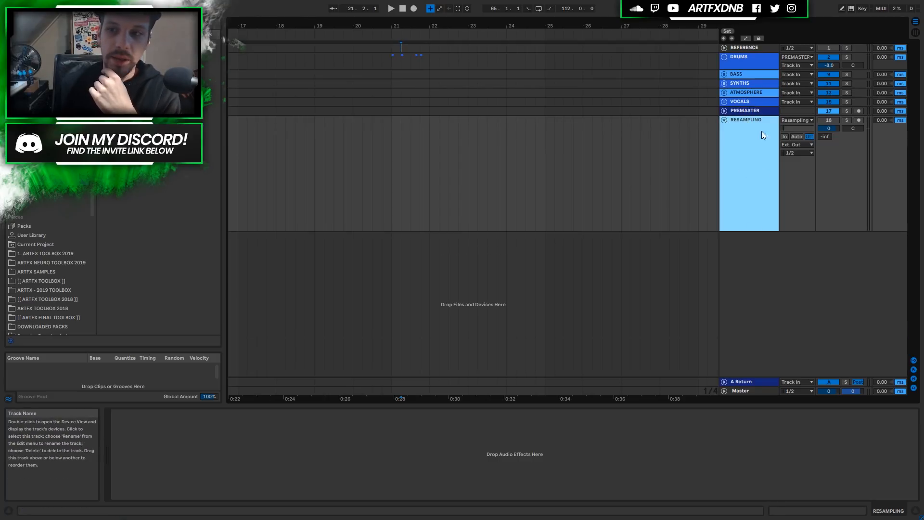
left_click(746, 110)
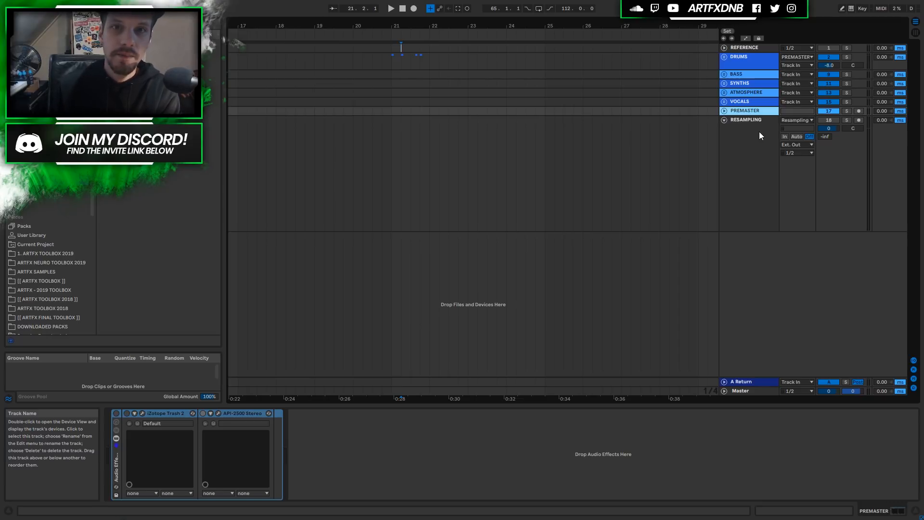
left_click(759, 139)
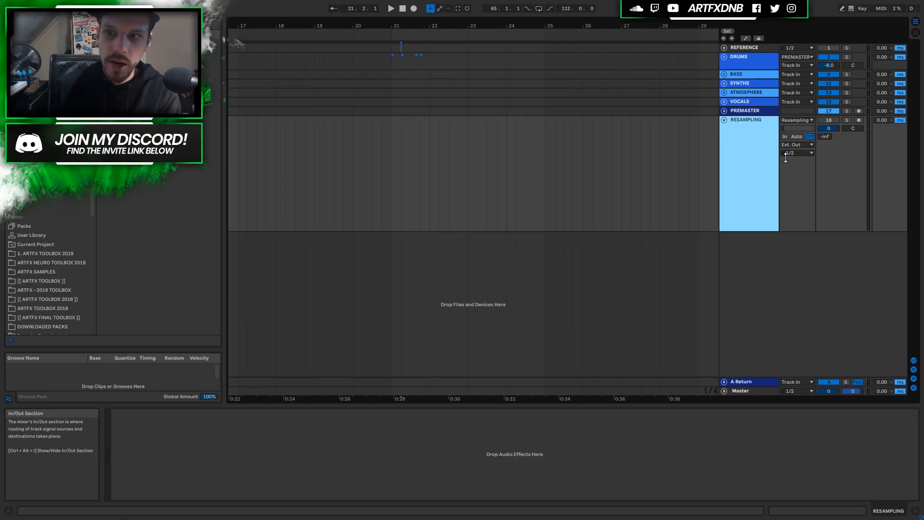
left_click(793, 120)
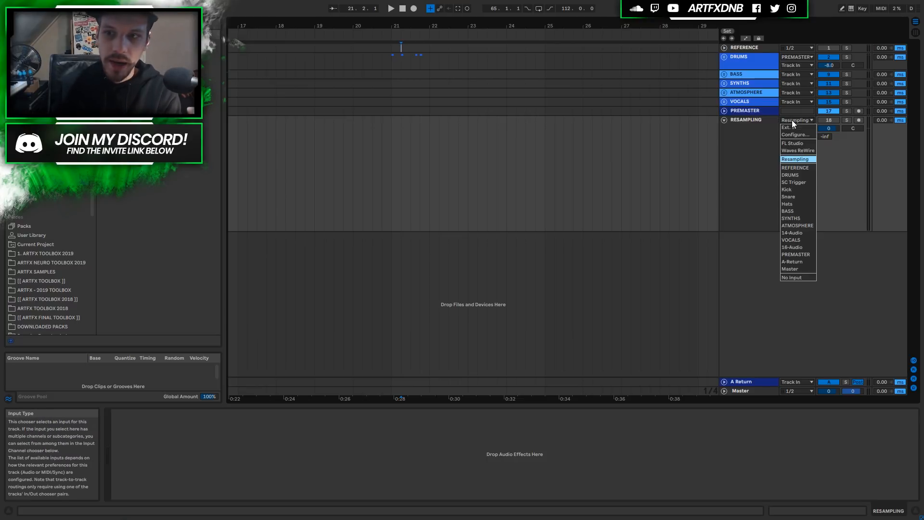
left_click(799, 159)
left_click(753, 136)
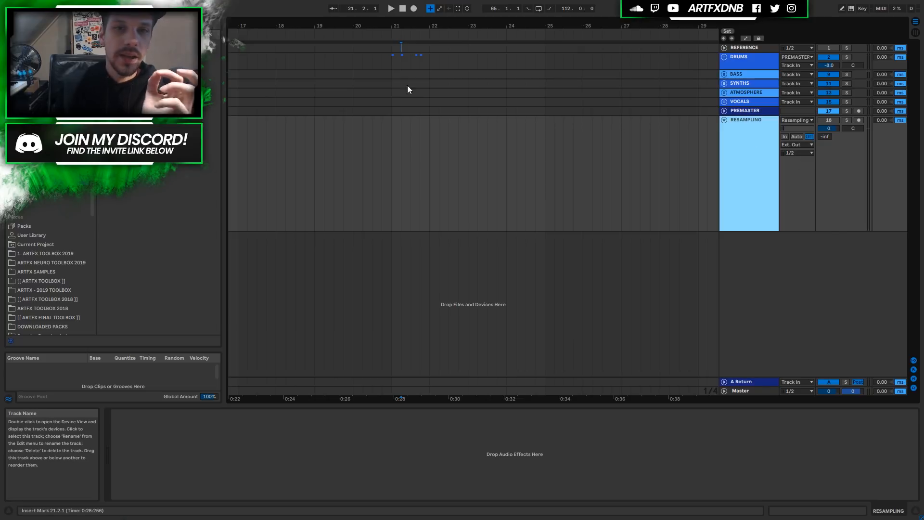
left_click_drag(400, 27, 435, 15)
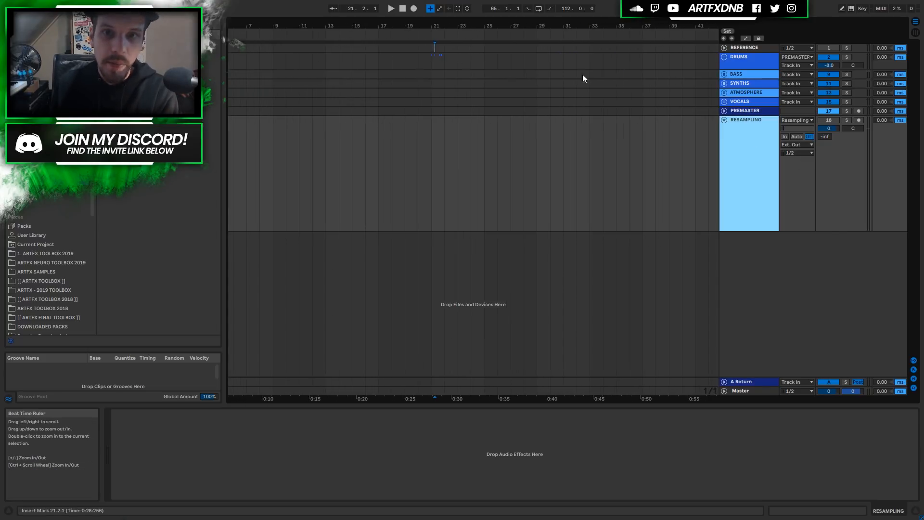
Arm RESAMPLING and record a short test take starting at bar 18.
left_click(858, 120)
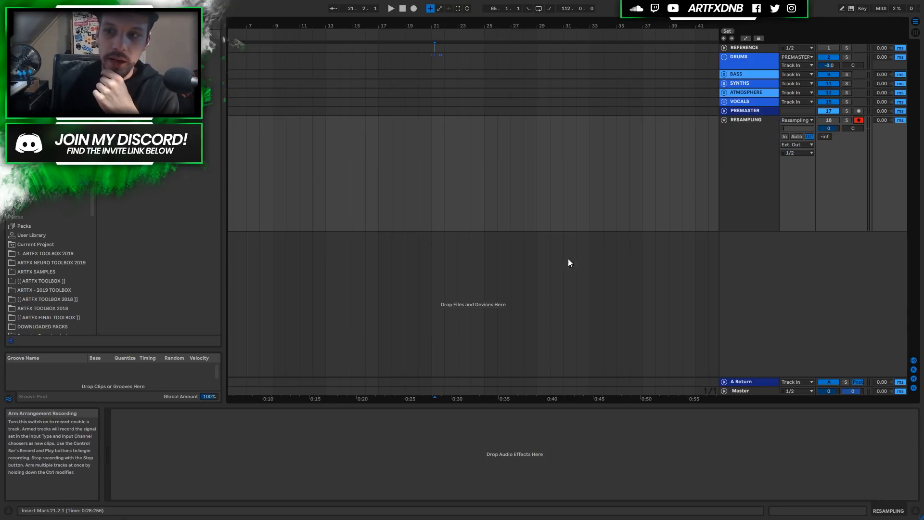
left_click(391, 197)
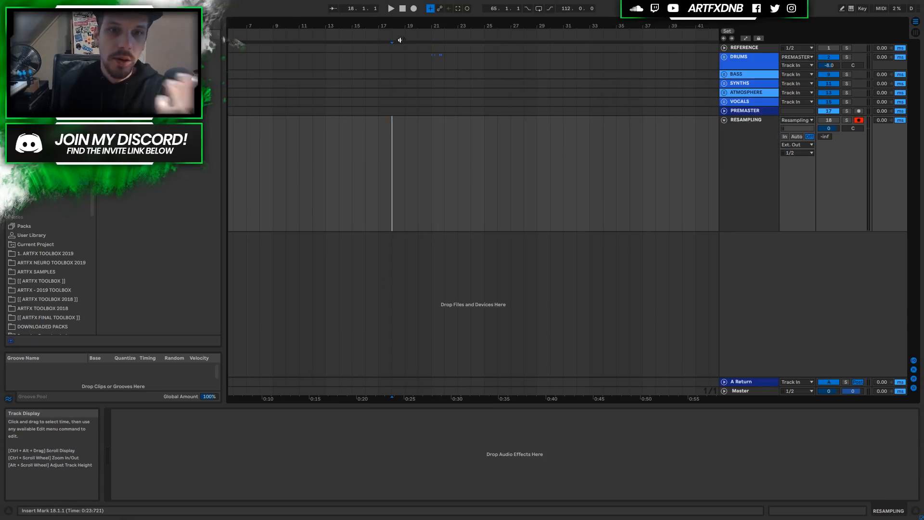
left_click(414, 9)
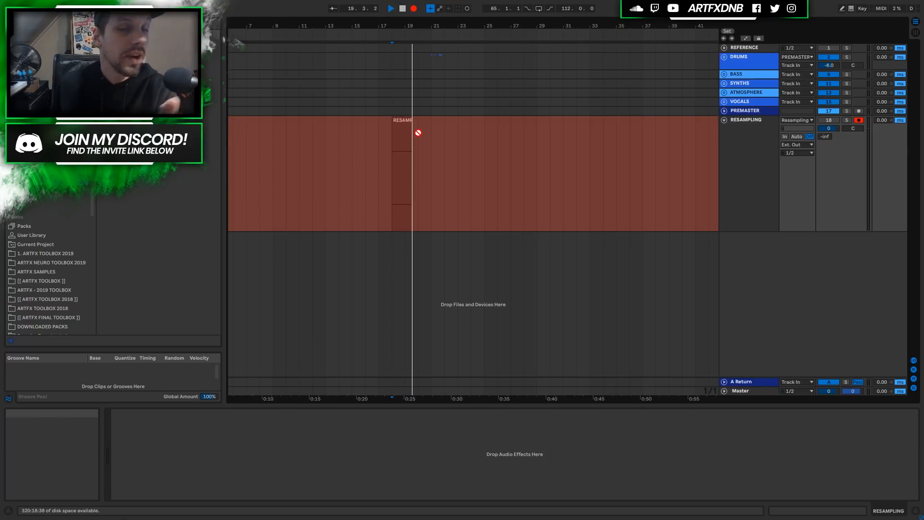
left_click(403, 9)
Select the recorded test clip on RESAMPLING and delete it.
left_click(403, 134)
left_click(399, 120)
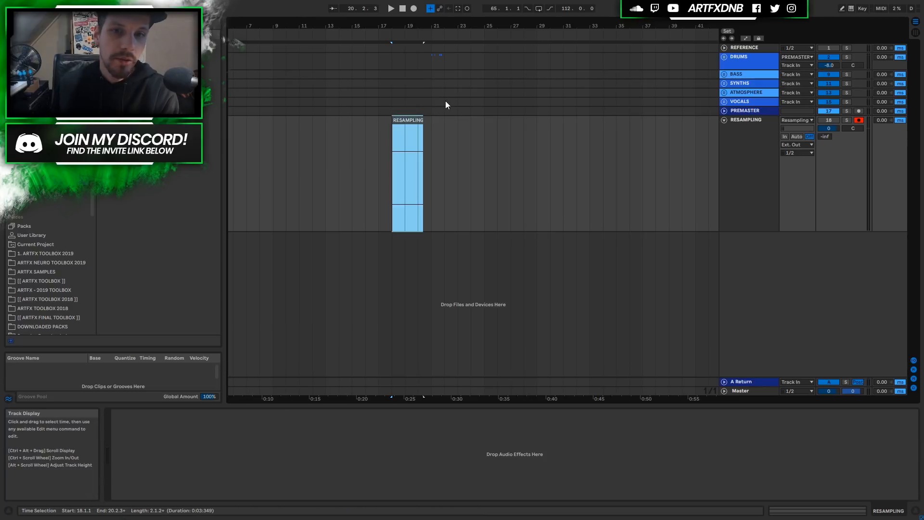
key("Delete")
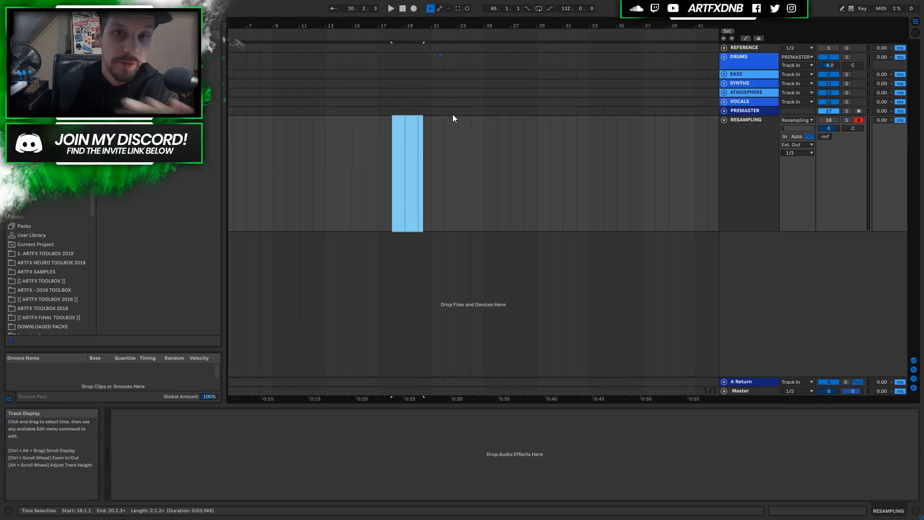
left_click(797, 144)
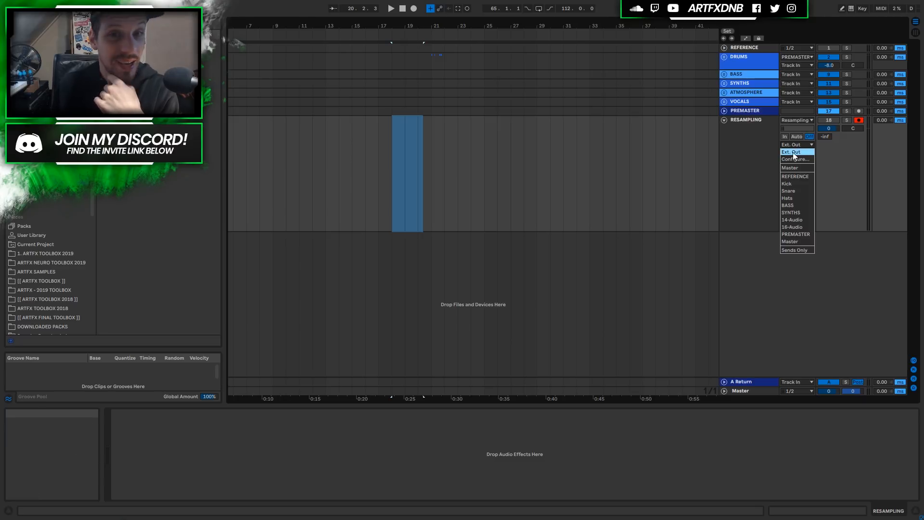
Keep RESAMPLING's output on Ext. Out and start playback from bar 17.
left_click(789, 152)
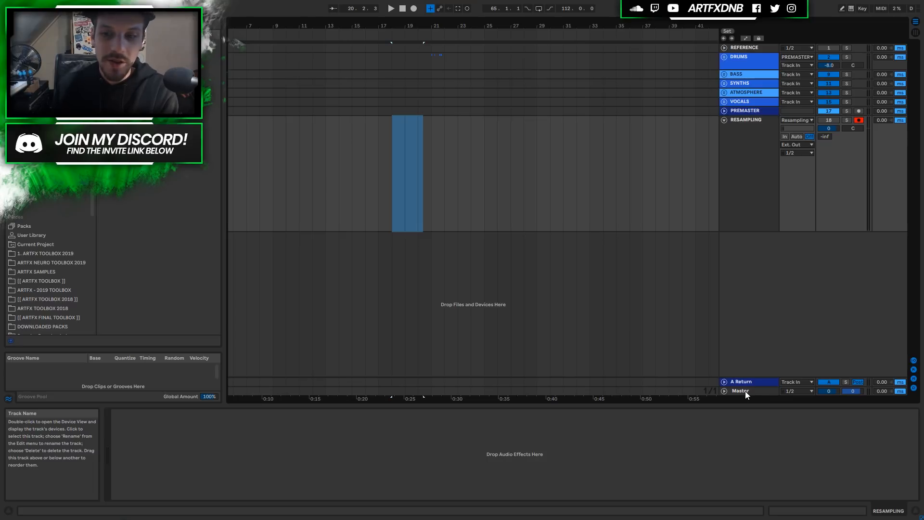
left_click(798, 144)
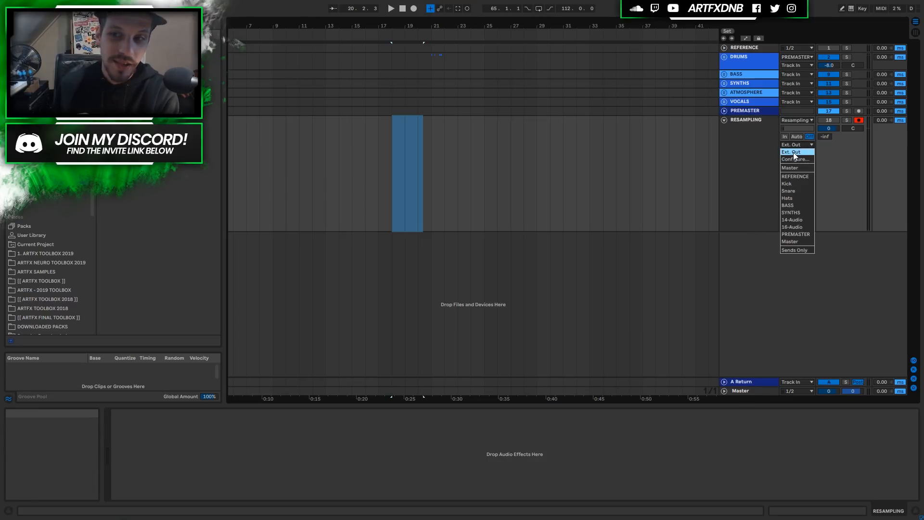
left_click(747, 137)
left_click(378, 140)
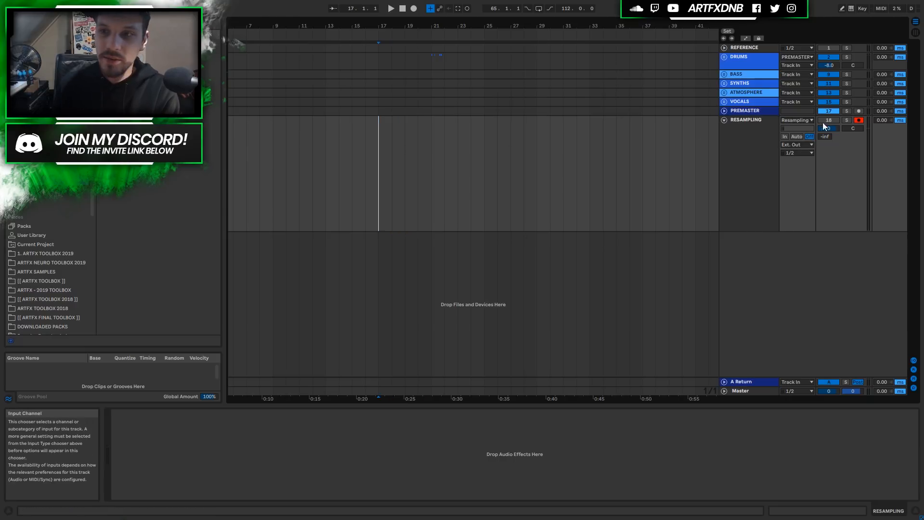
key("space")
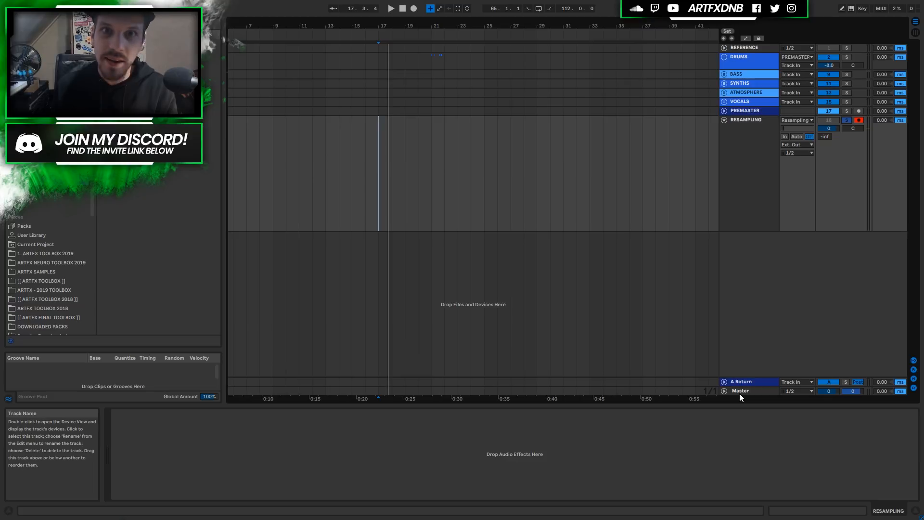
Route RESAMPLING to Ext. Out channel 1/2 and fold the track.
left_click(794, 145)
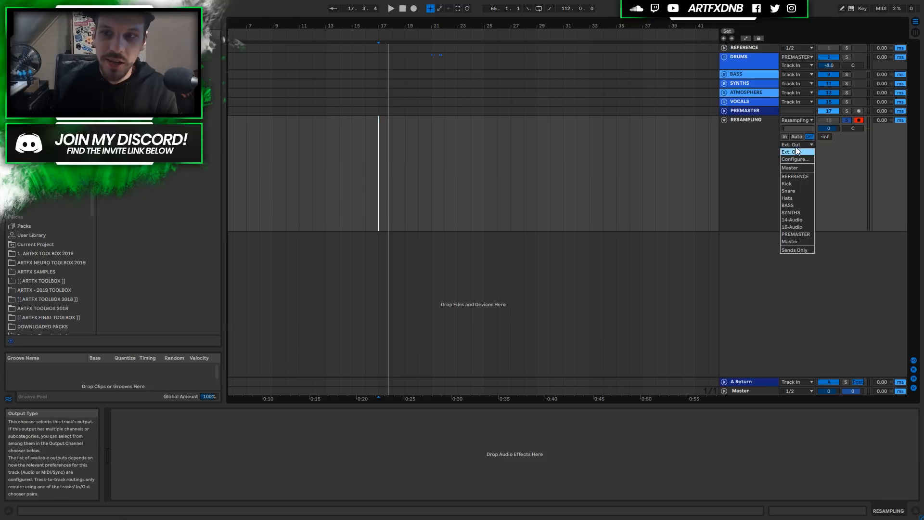
left_click(793, 151)
left_click(791, 153)
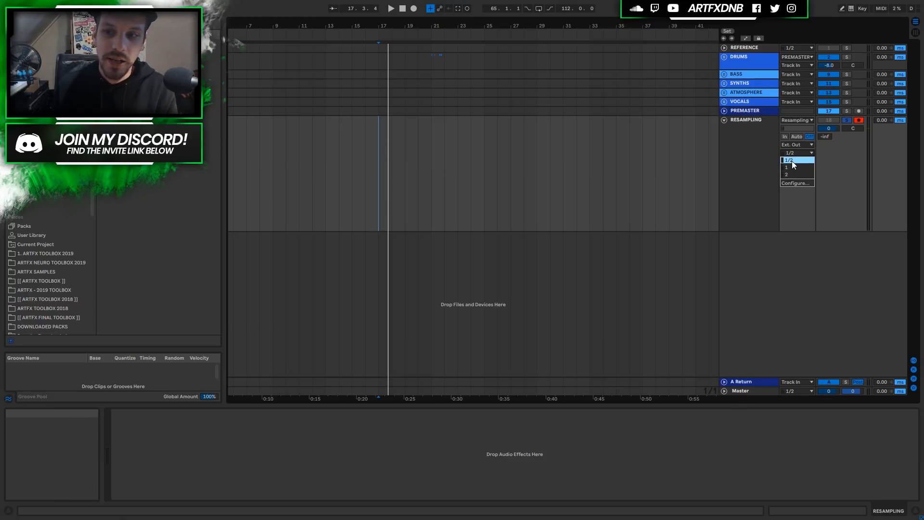
left_click(790, 160)
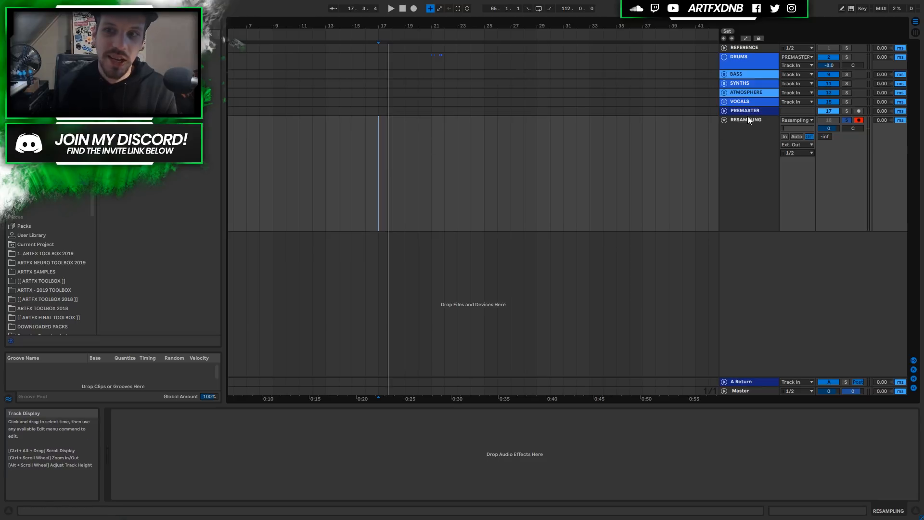
left_click(725, 120)
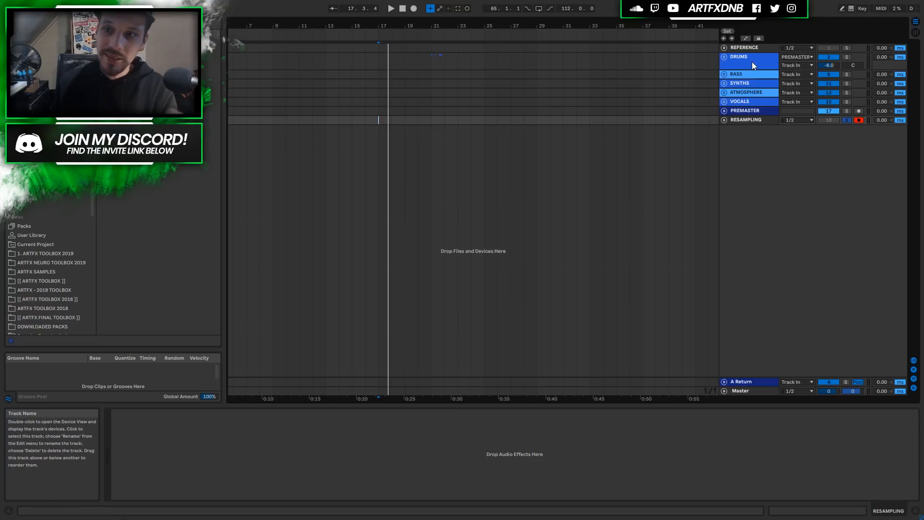
Expand A Return and confirm its output goes to PREMASTER.
key("Down")
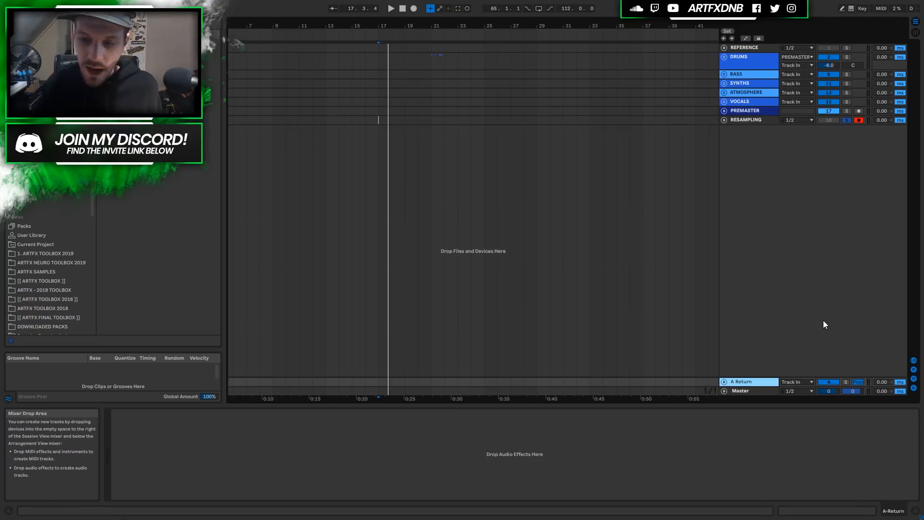
key("Down")
left_click(740, 384)
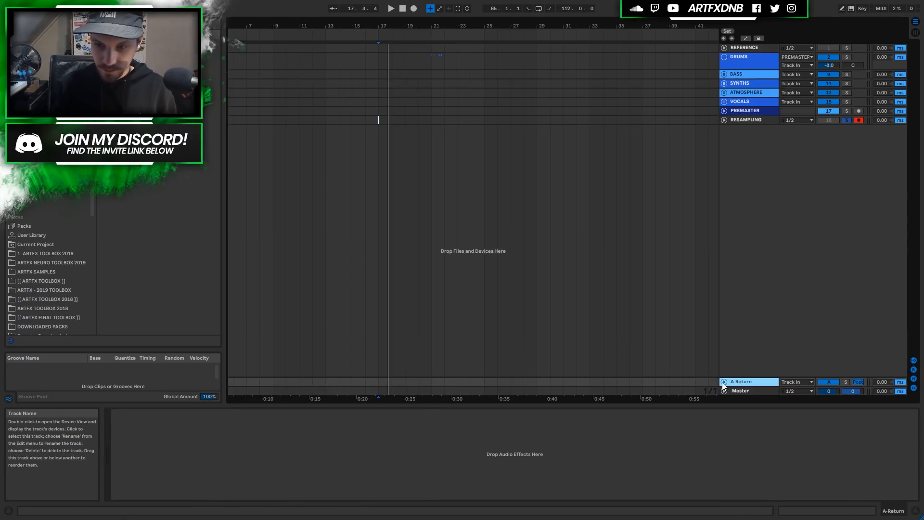
left_click(724, 381)
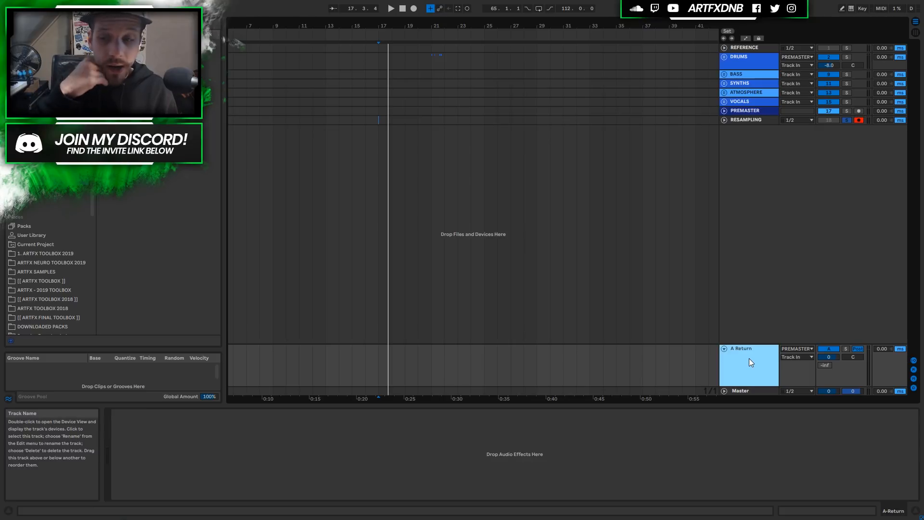
left_click(797, 348)
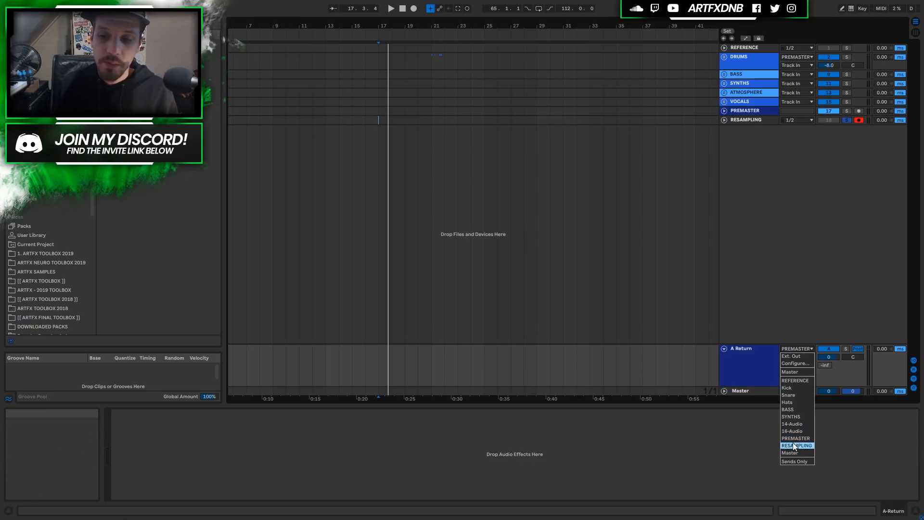
left_click(754, 364)
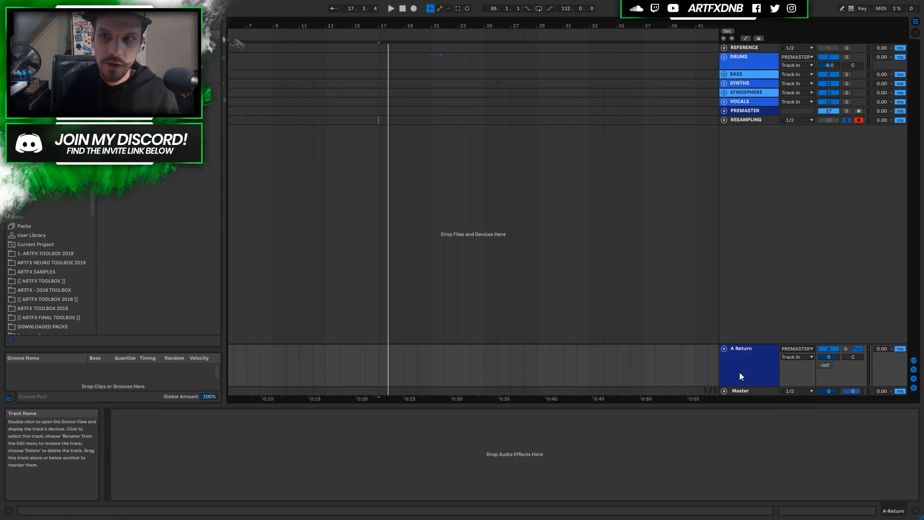
Show PREMASTER's chain, recheck A Return's PREMASTER output, then fold A Return.
left_click(740, 110)
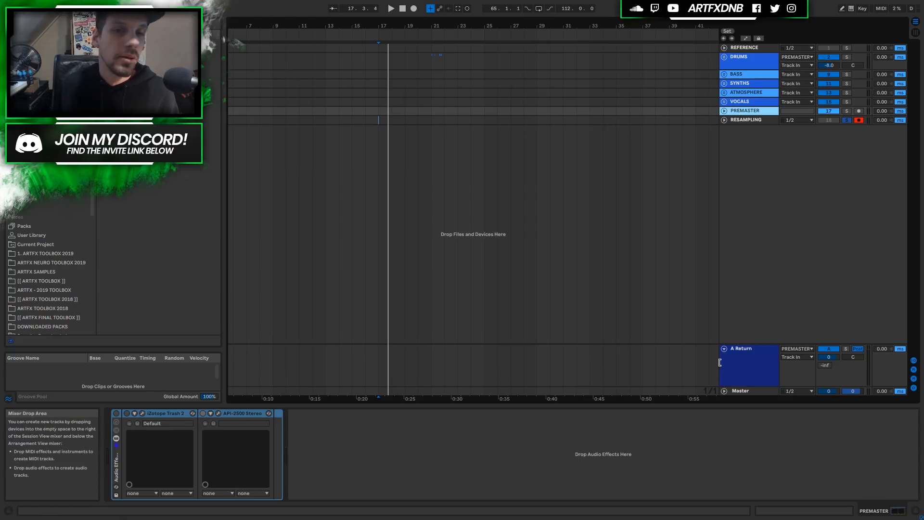
left_click(801, 348)
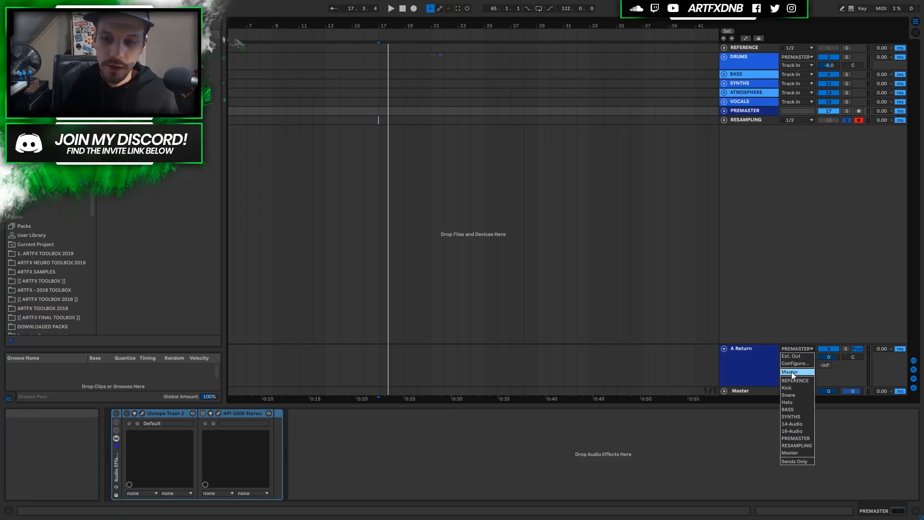
left_click(749, 359)
left_click(742, 111)
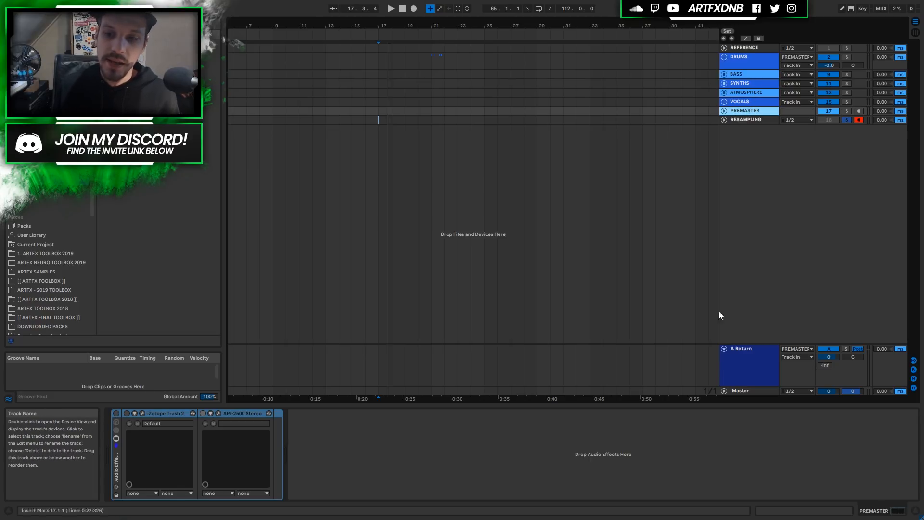
left_click(724, 348)
Show the Master chain and open the Luftikus EQ editor.
left_click(747, 391)
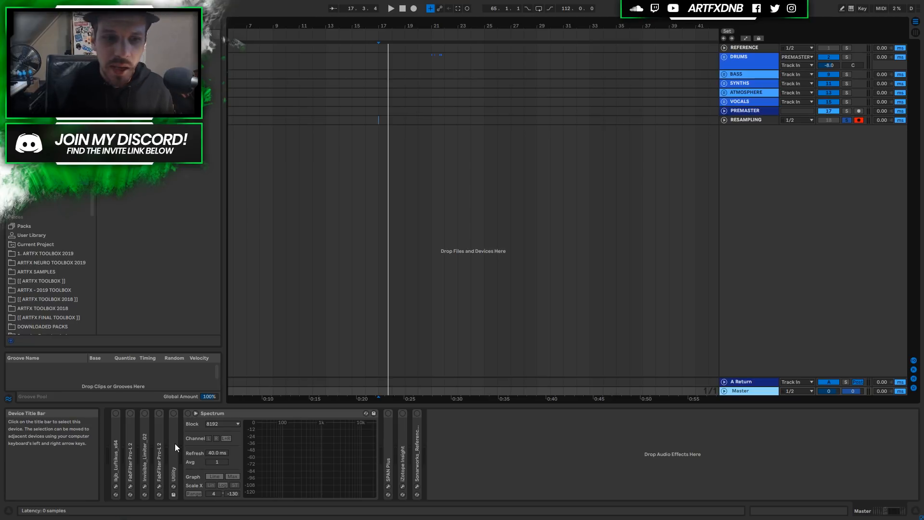
double_click(117, 439)
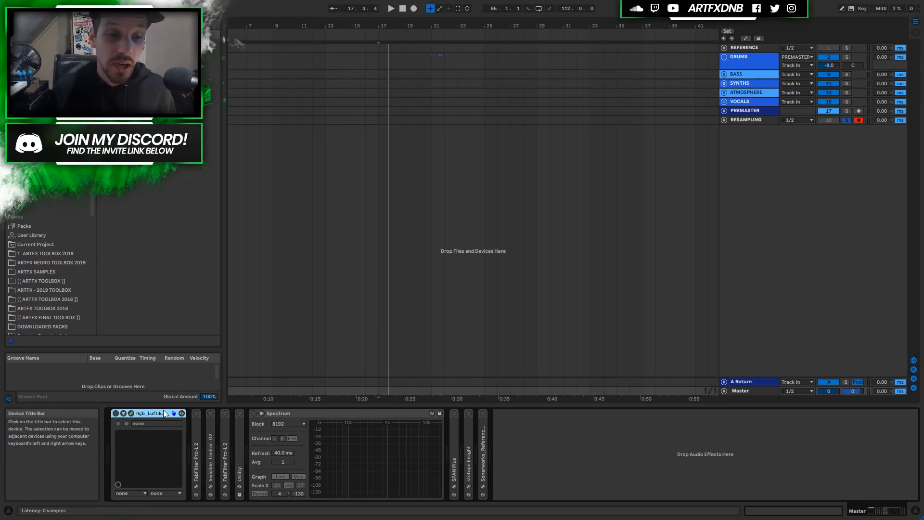
left_click(131, 414)
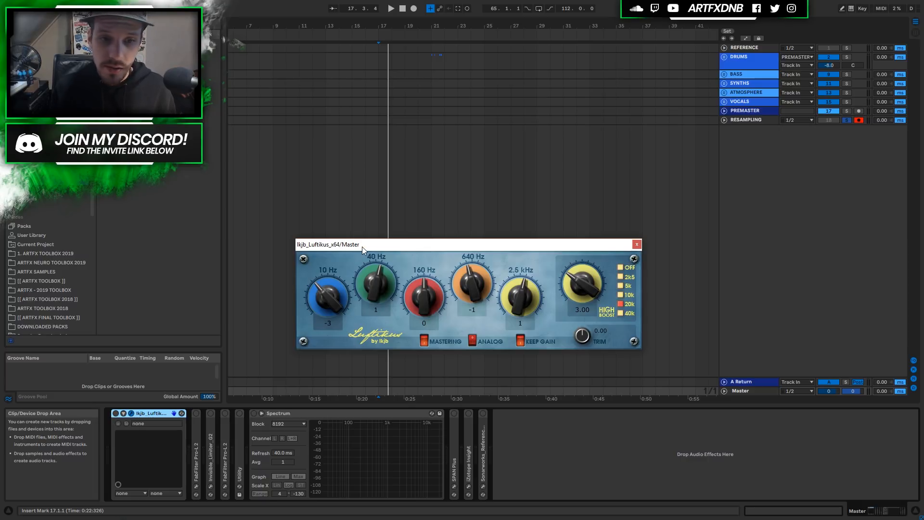
left_click_drag(361, 247, 428, 208)
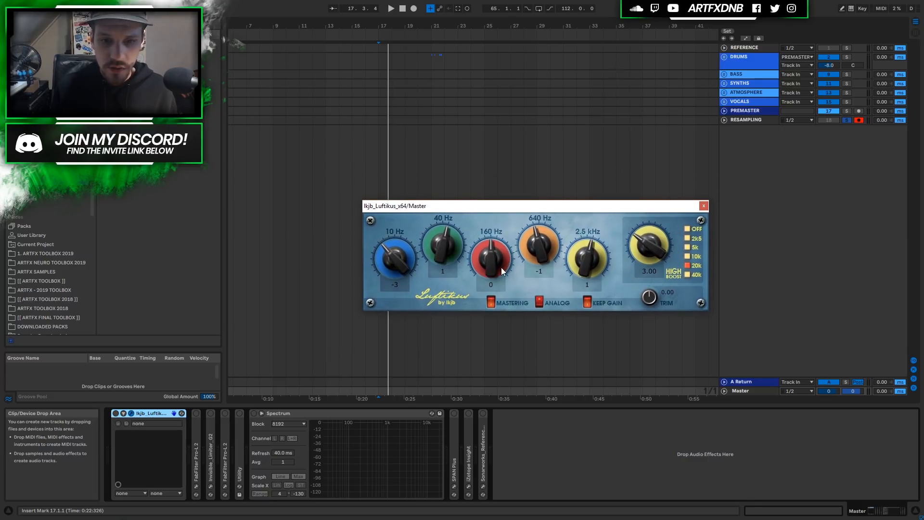
Set the 10 Hz, 640 Hz, 2.5 kHz bands and High Boost to 0, then close Luftikus.
left_click_drag(395, 260, 437, 247)
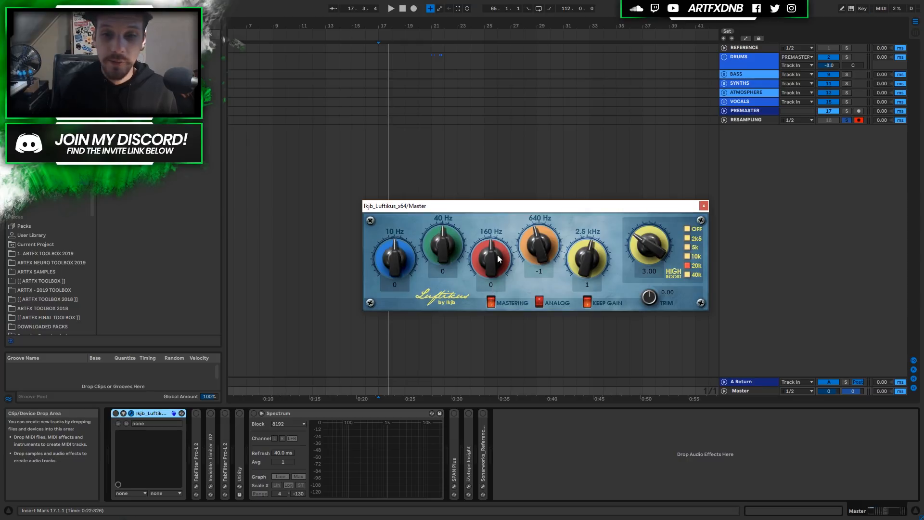
left_click_drag(541, 248, 588, 251)
left_click_drag(648, 248, 636, 299)
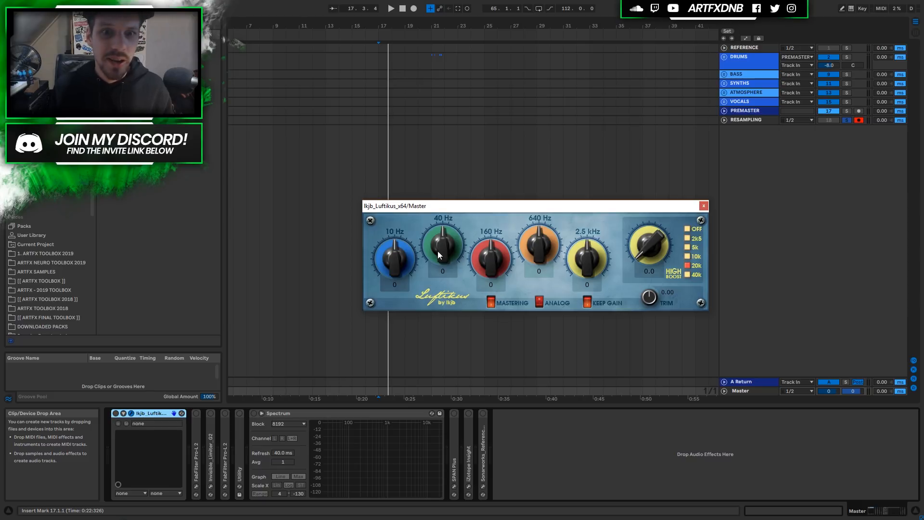
left_click_drag(398, 254, 360, 249)
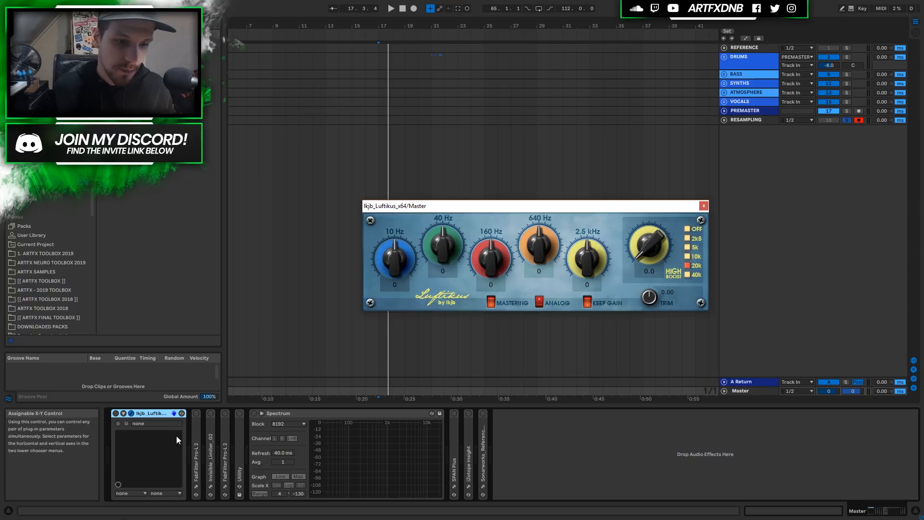
left_click(706, 207)
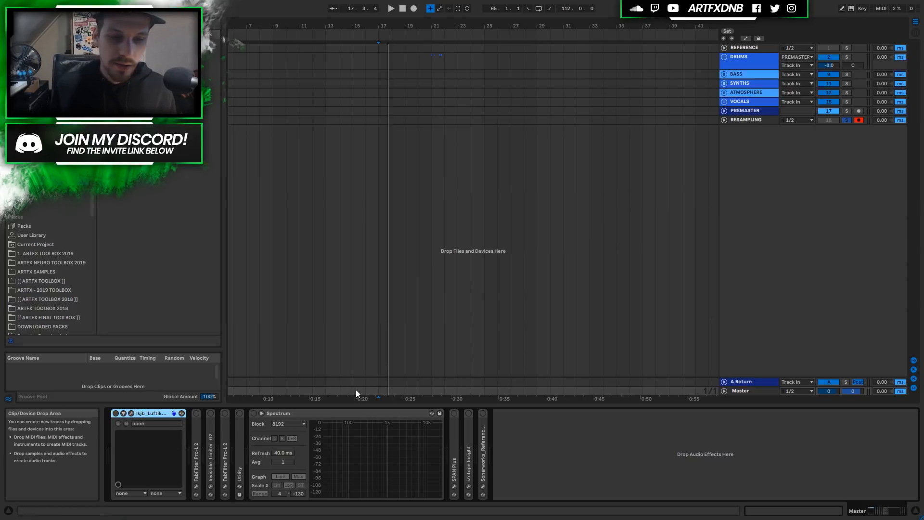
Fold Luftikus, unfold the first Pro-L 2 and open its editor.
double_click(147, 414)
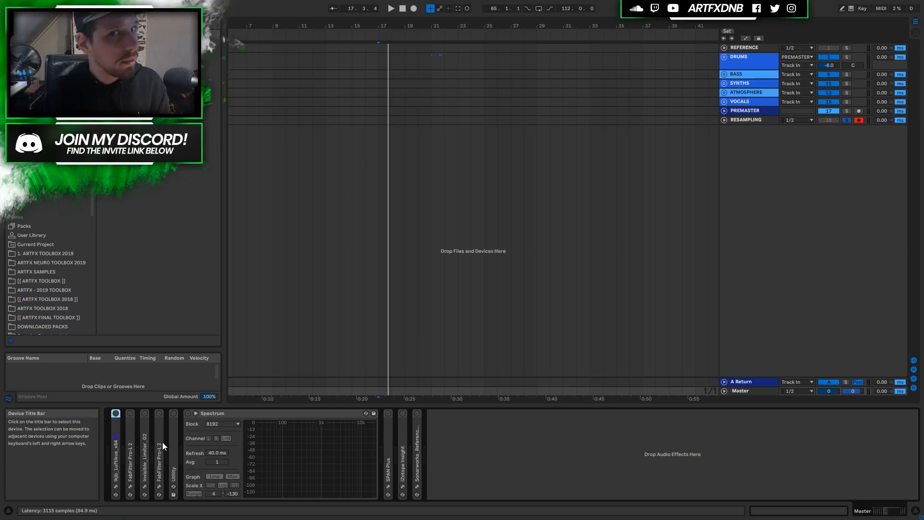
double_click(131, 450)
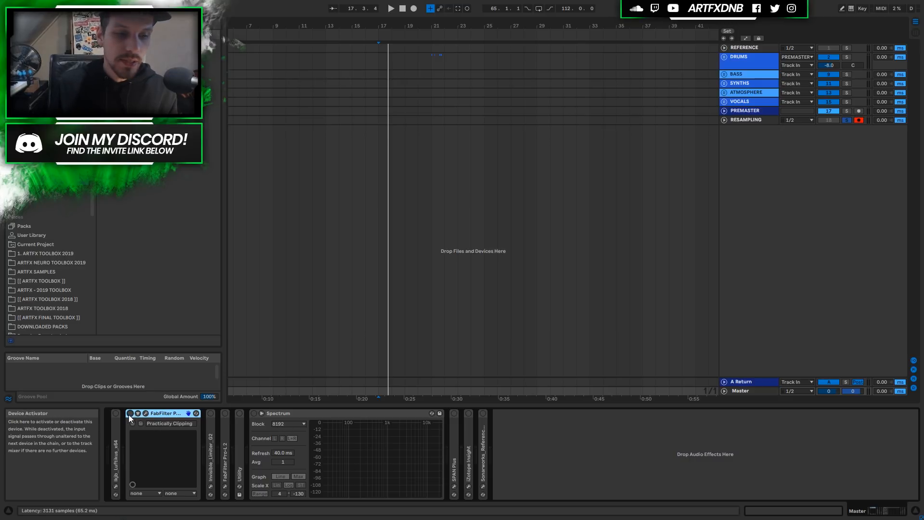
left_click(146, 413)
left_click_drag(512, 91, 447, 100)
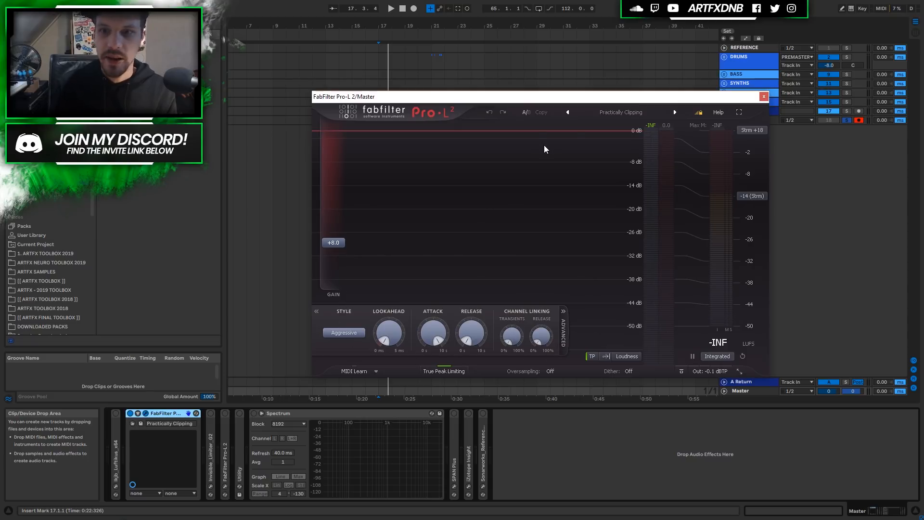
Check the Pro-L 2 preset list, keeping Practically Clipping.
left_click(623, 112)
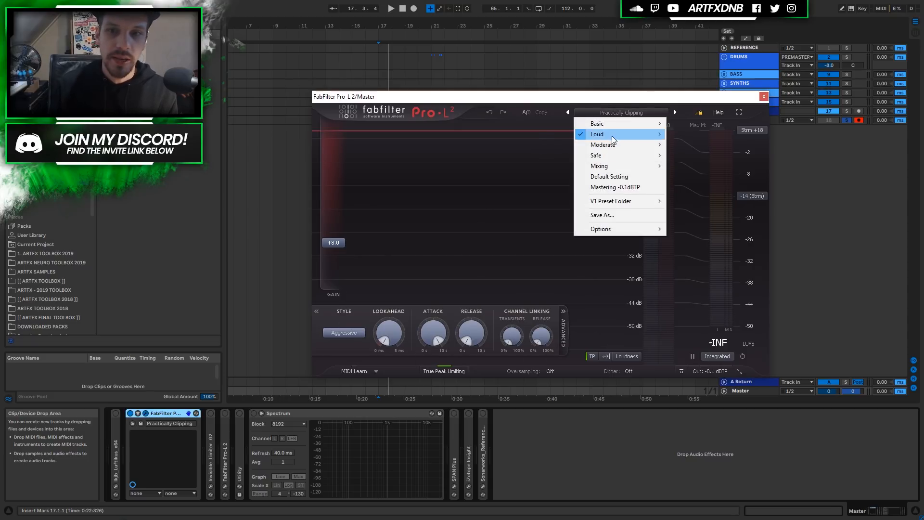
mouse_move(622, 135)
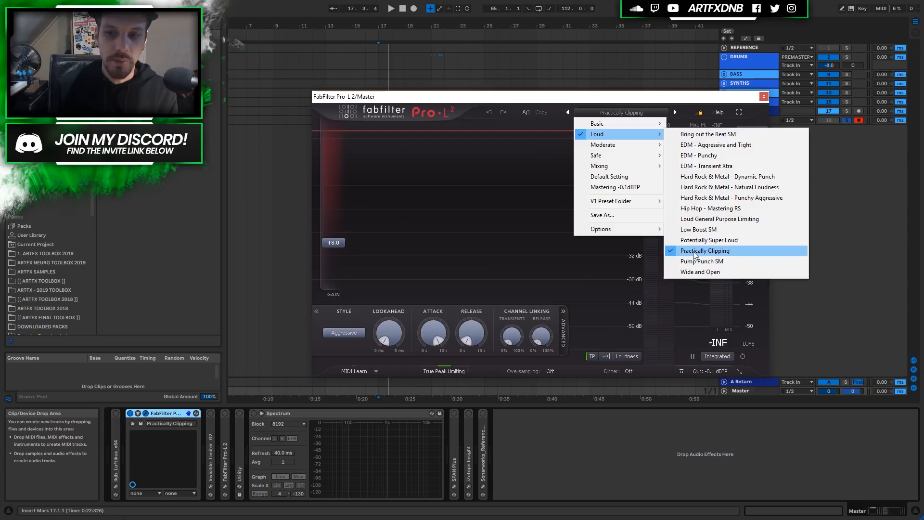
left_click(695, 103)
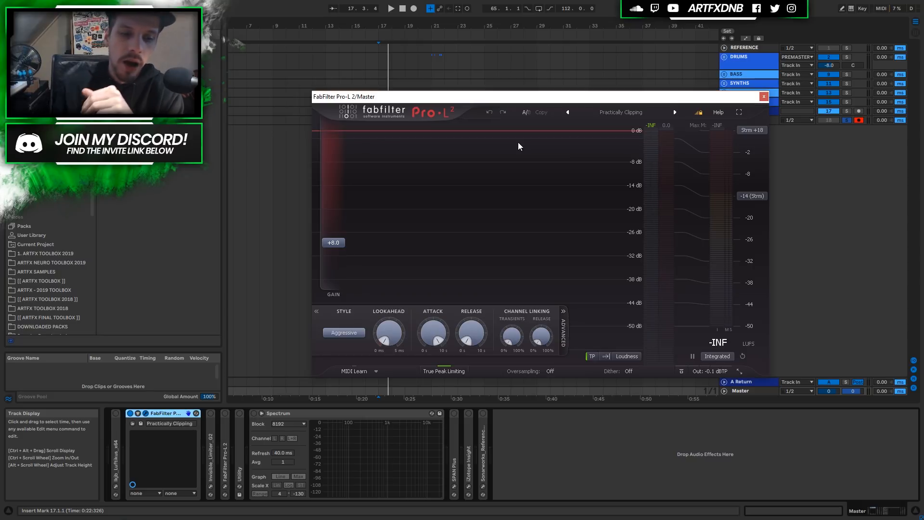
left_click(211, 437)
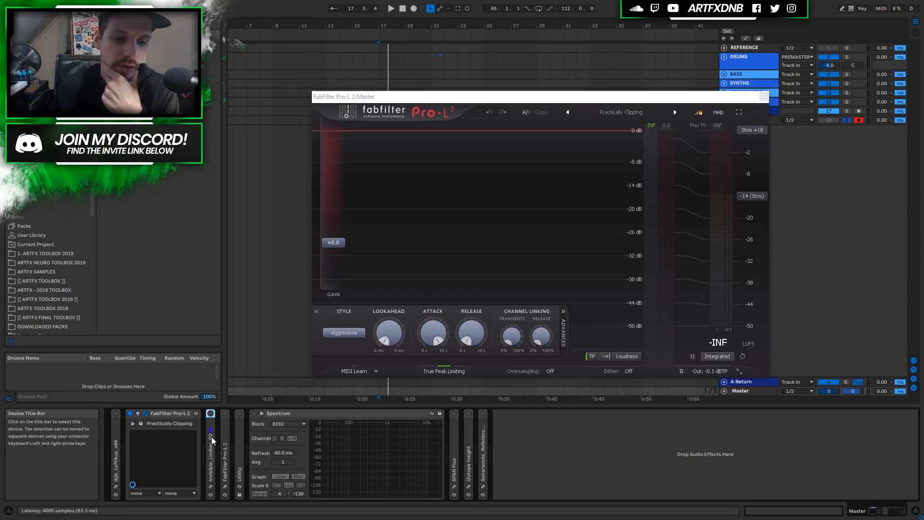
Unfold Invisible Limiter and the Mastering -0.1dBTP Pro-L 2, moving that Pro-L 2 before Invisible Limiter.
double_click(212, 437)
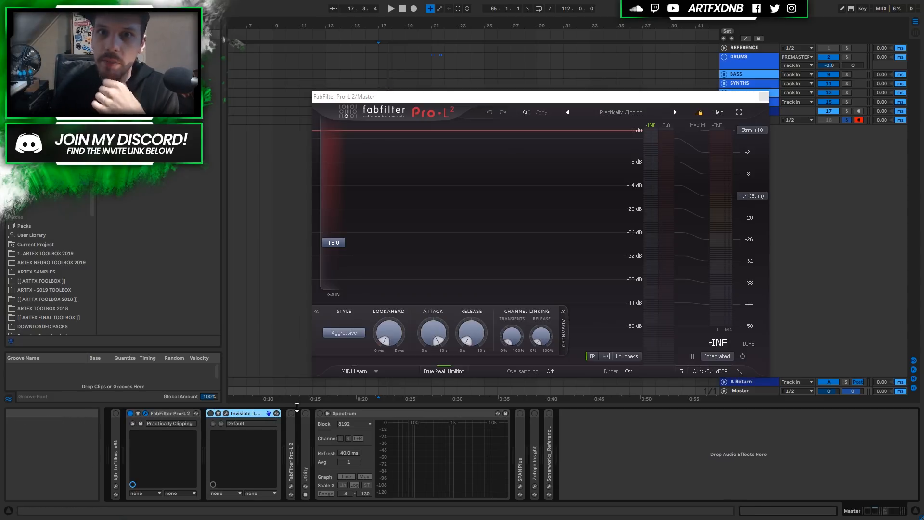
double_click(292, 431)
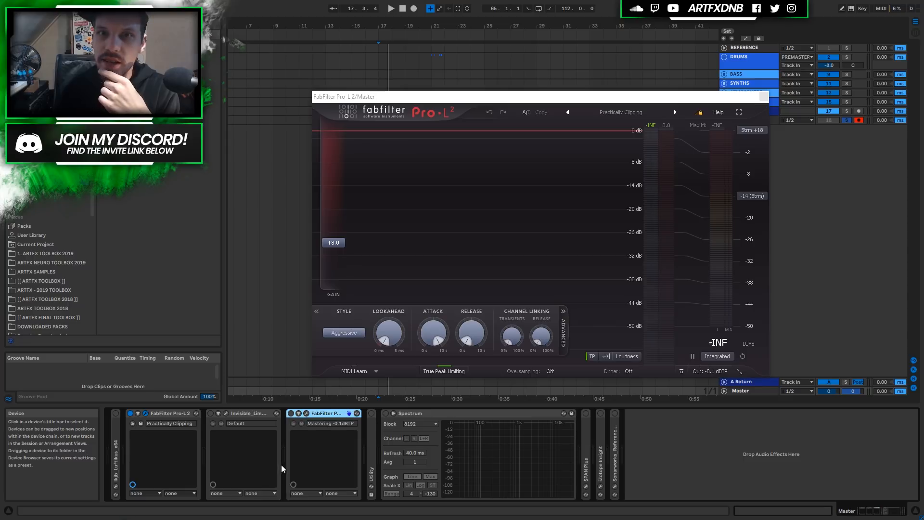
left_click_drag(324, 413, 231, 425)
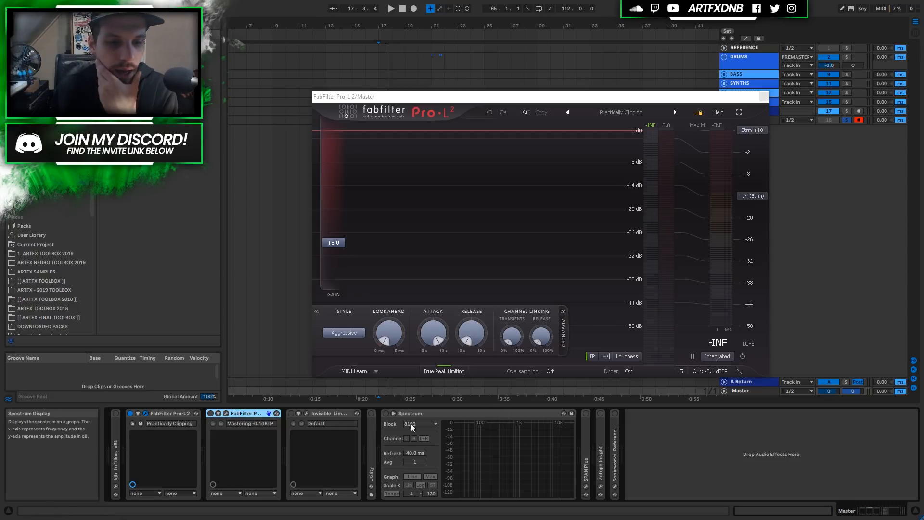
Open the Invisible Limiter editor, reposition its window, then close it.
left_click(331, 414)
left_click(307, 413)
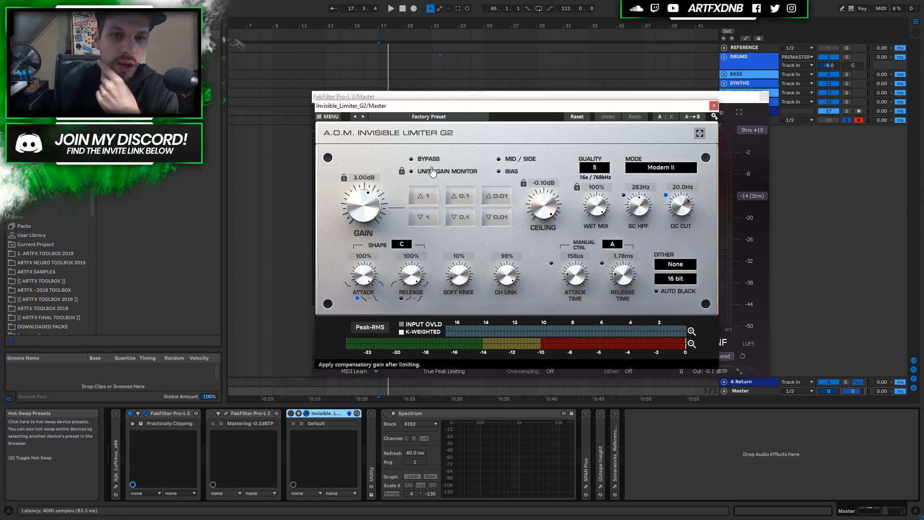
left_click_drag(445, 109, 407, 127)
left_click_drag(390, 103, 391, 102)
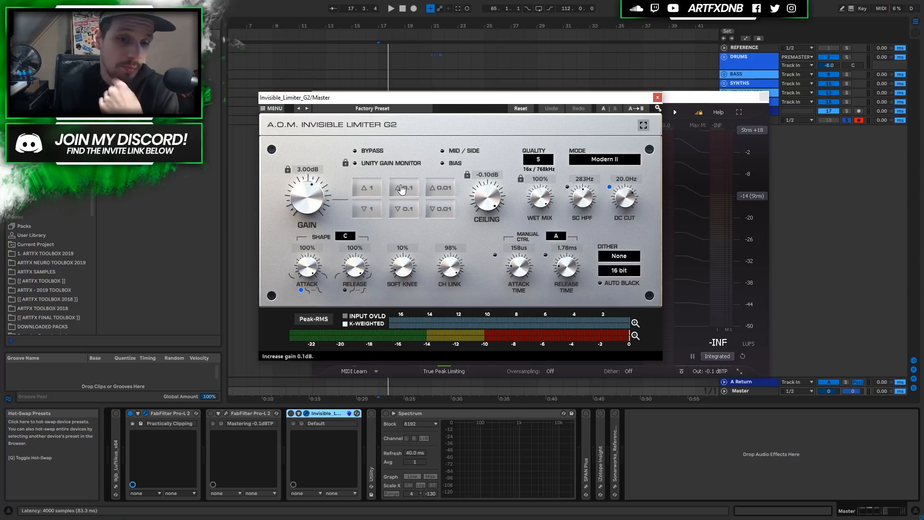
left_click_drag(378, 102, 407, 96)
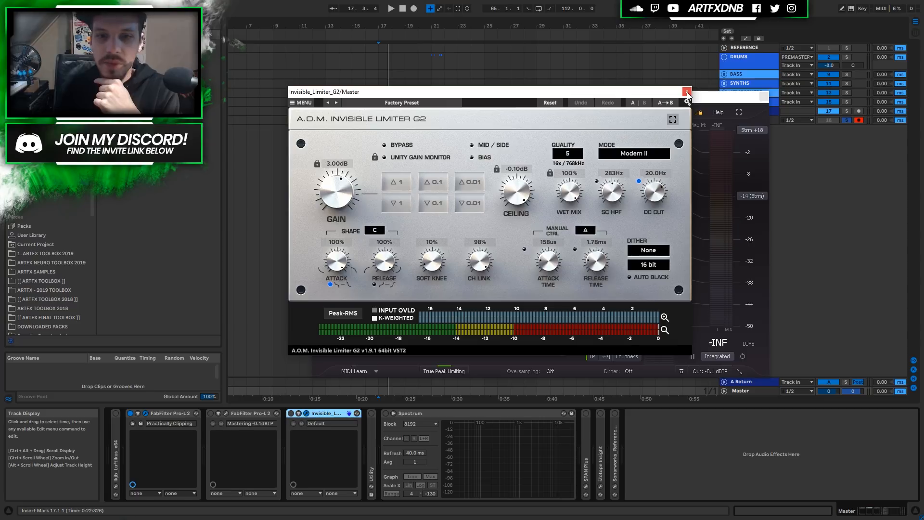
left_click_drag(426, 94, 398, 93)
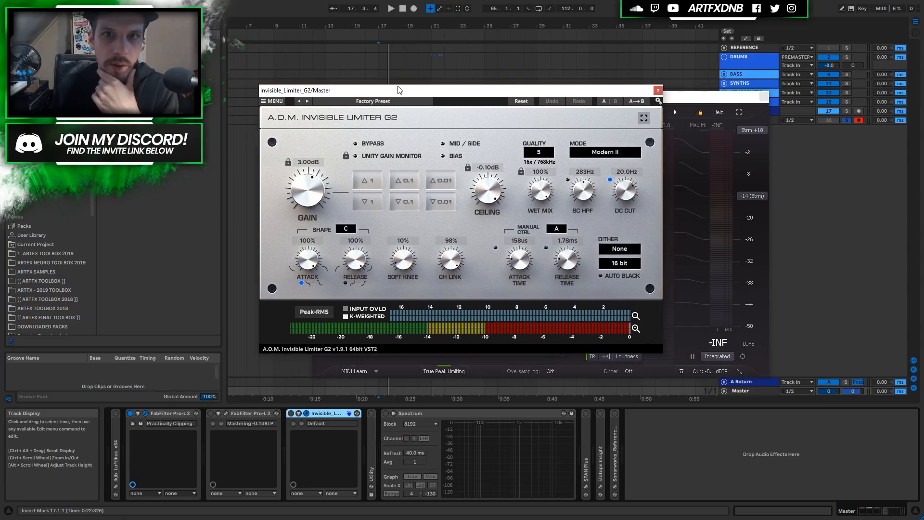
left_click(658, 90)
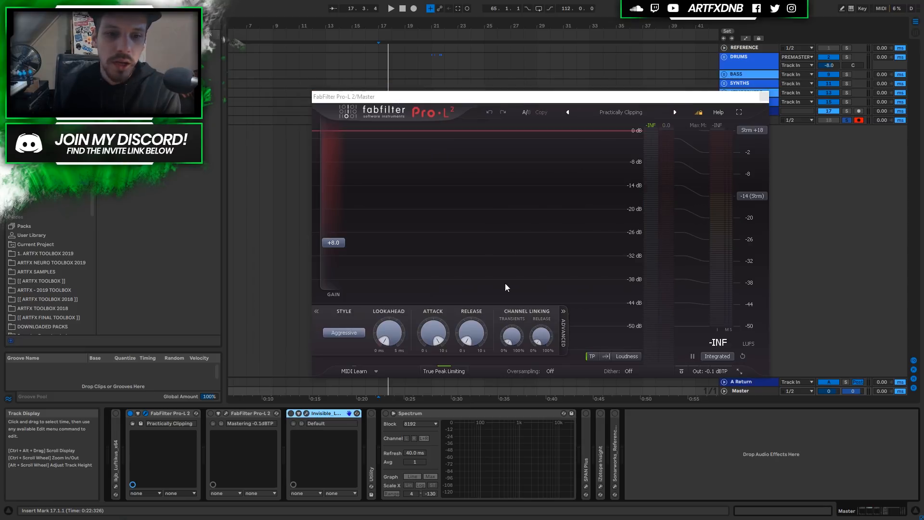
Close the Pro-L 2 editor, fold the first Pro-L 2 and reopen its window.
left_click(764, 96)
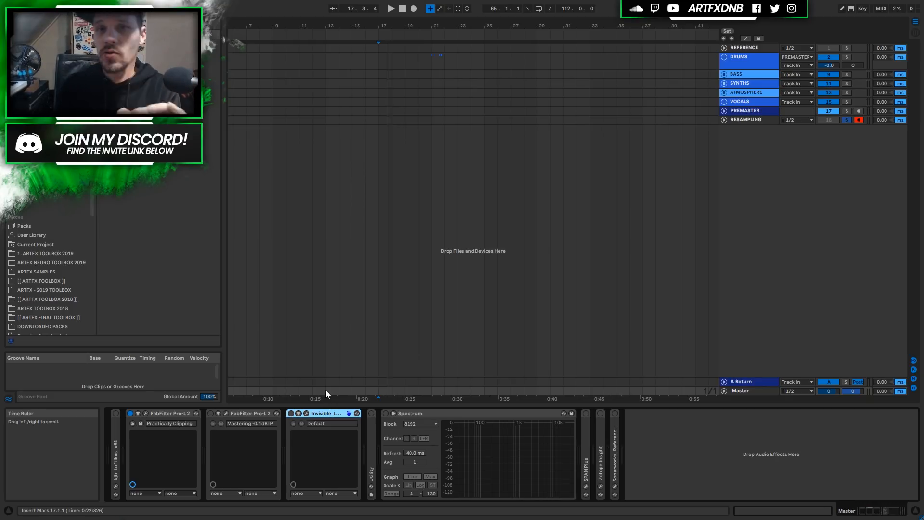
double_click(169, 412)
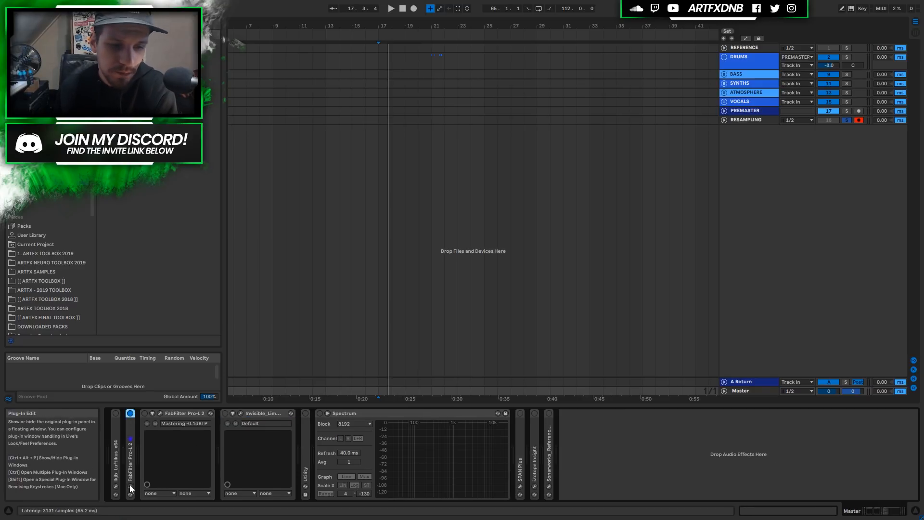
left_click(130, 486)
Close Pro-L 2, switch Invisible Limiter on and open its editor (3.00 dB gain, -0.10 dB ceiling).
mouse_move(325, 245)
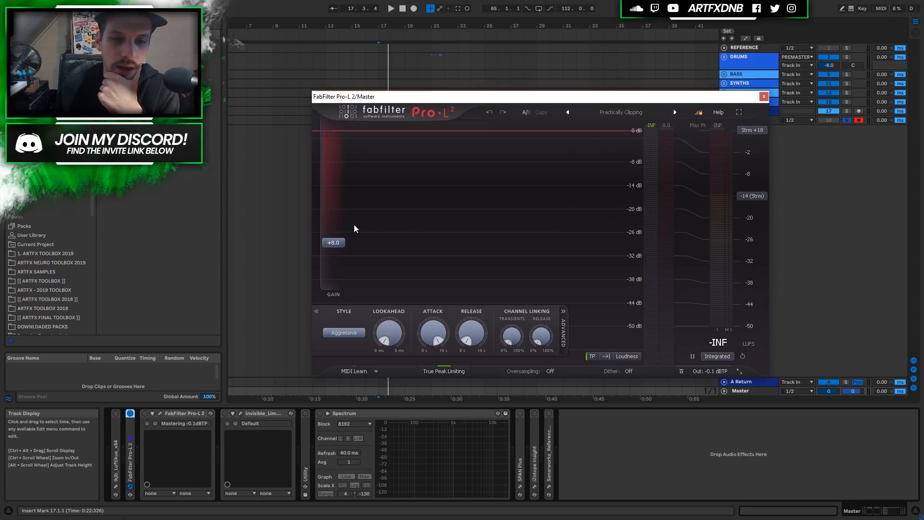
mouse_move(327, 229)
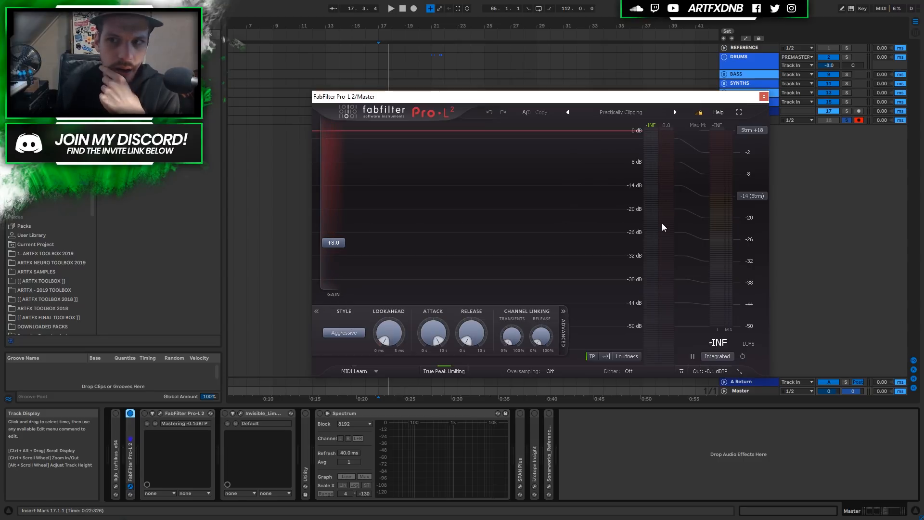
mouse_move(662, 222)
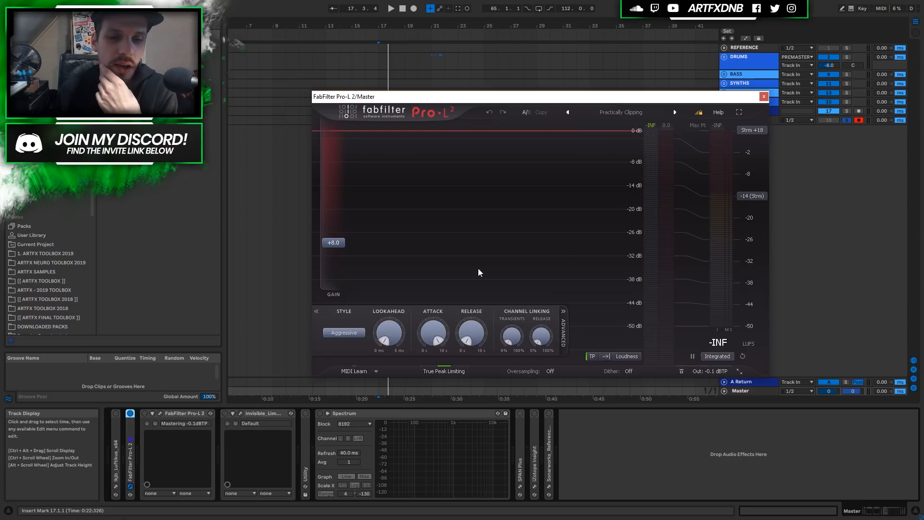
left_click(764, 97)
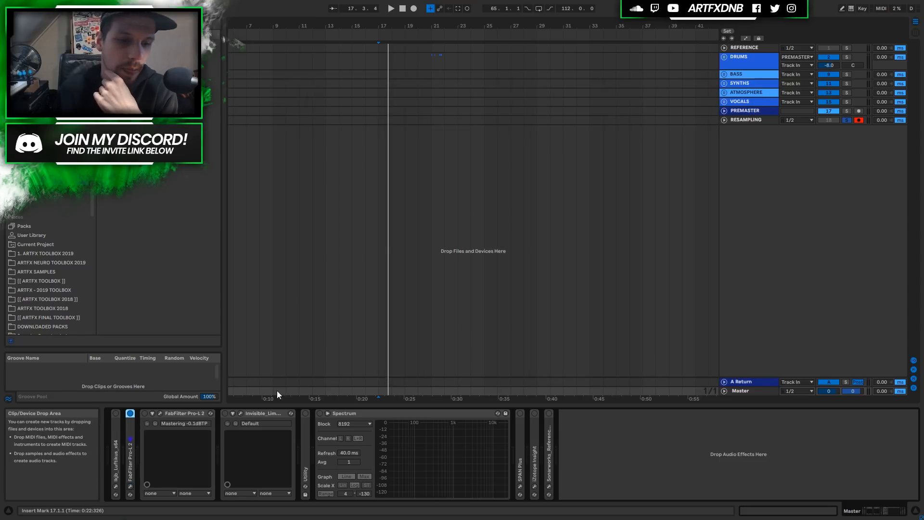
left_click(228, 411)
left_click(239, 413)
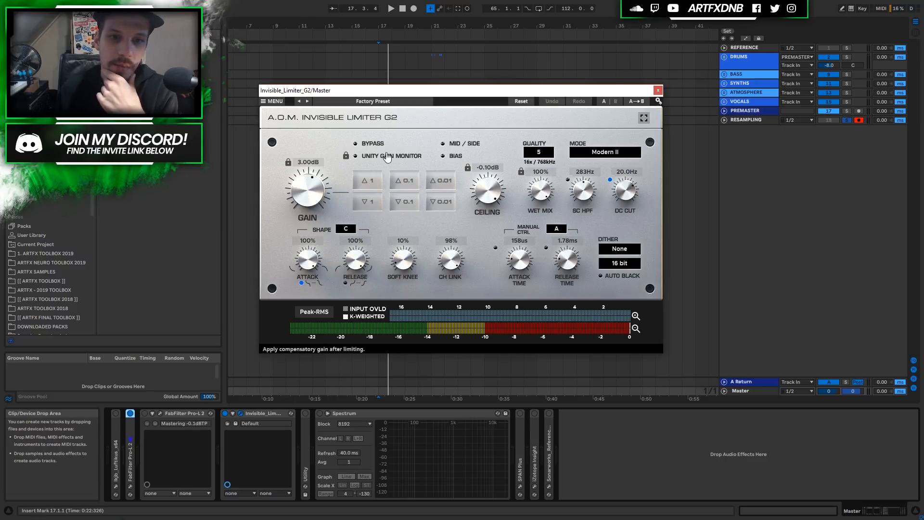
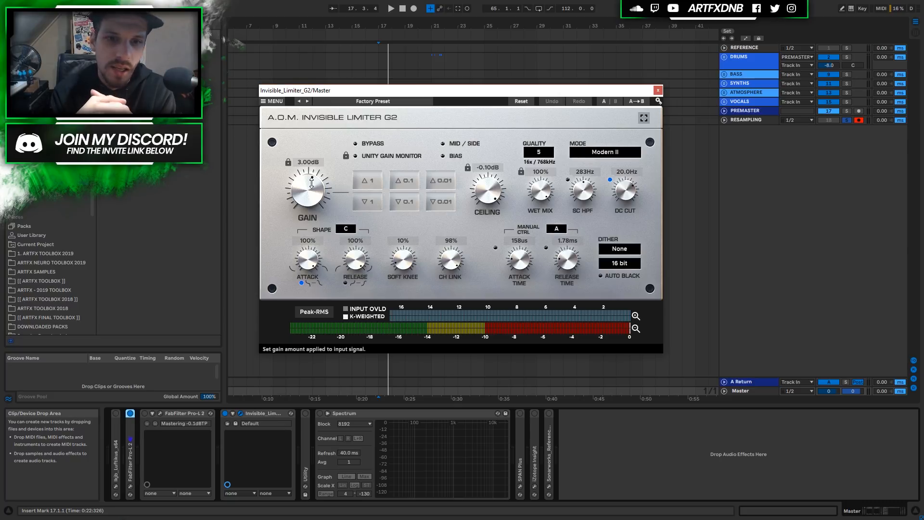
Fold Pro-L 2 and Invisible Limiter (3.00 dB gain, -0.10 dB ceiling) and close the limiter's window.
left_click(175, 417)
double_click(175, 417)
double_click(185, 417)
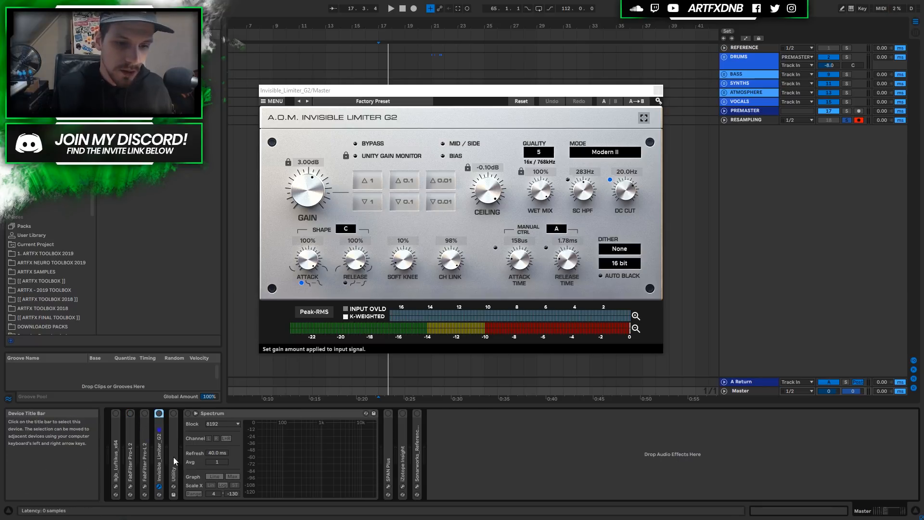
left_click(659, 91)
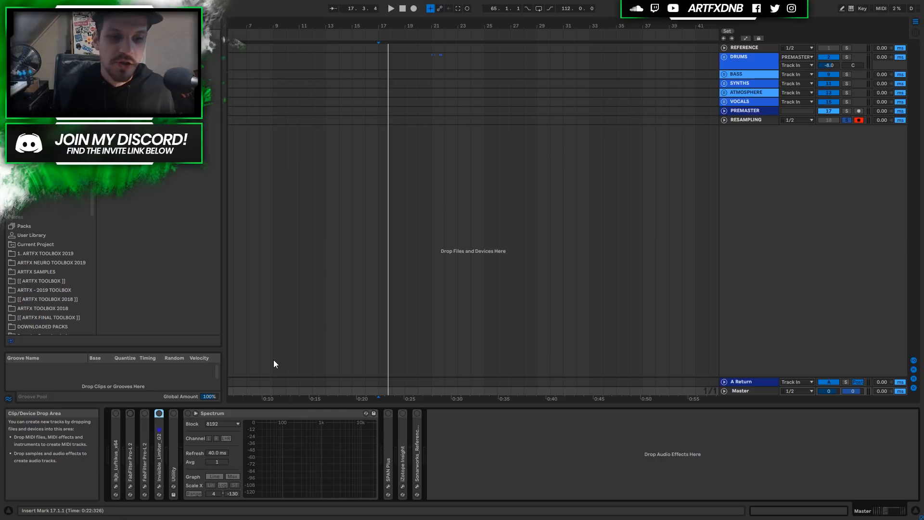
Unfold the Master's Utility, switch it on with Mono summing, and A/B it off and on.
double_click(171, 449)
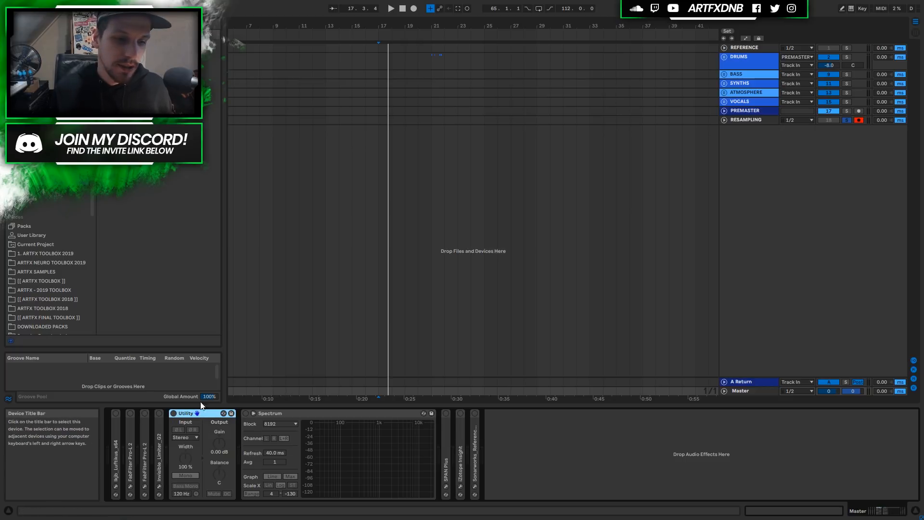
left_click(173, 414)
left_click(185, 475)
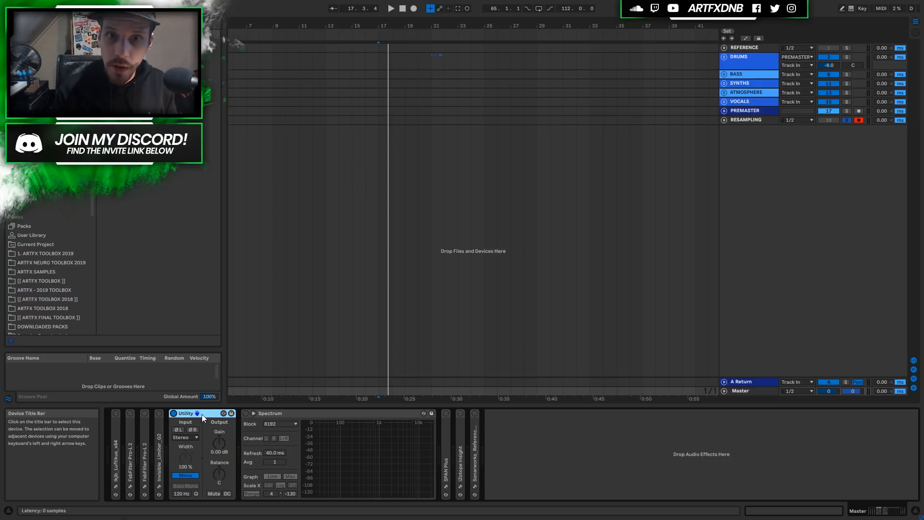
left_click(174, 414)
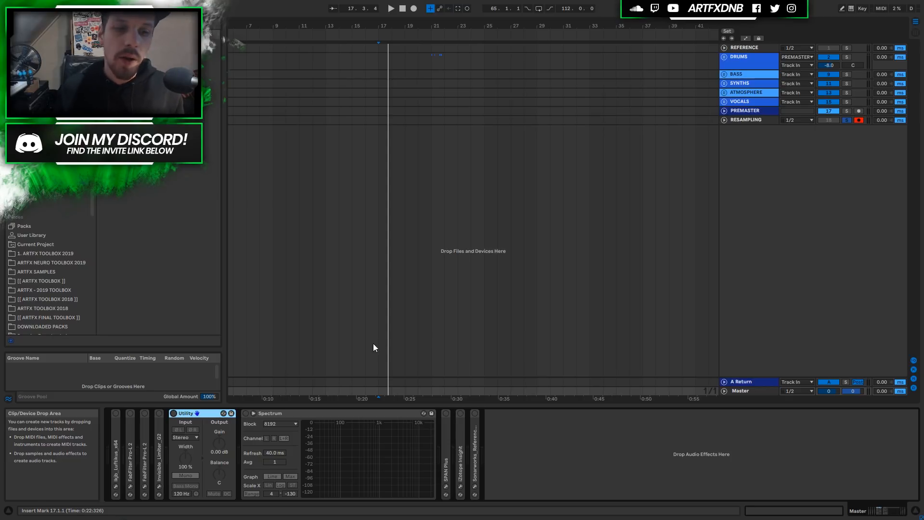
left_click(175, 414)
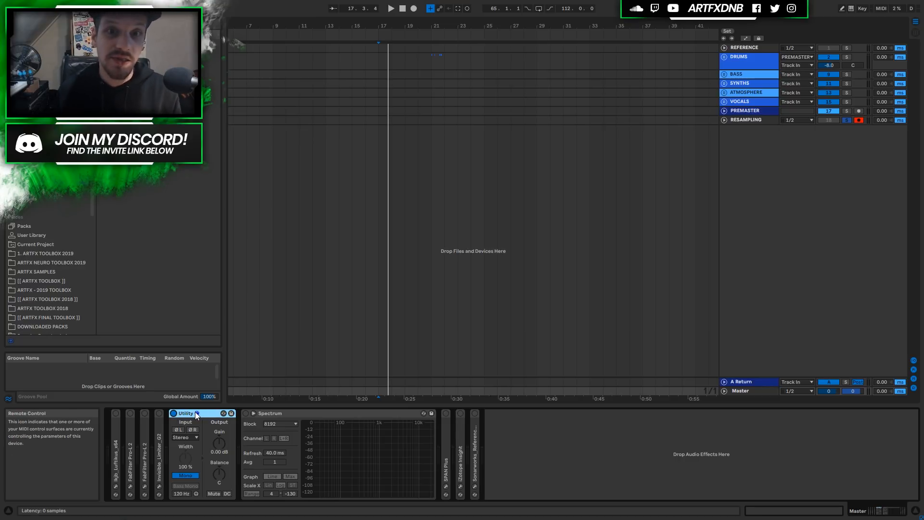
Turn the Utility off, select the Master track and unfold the SPAN Plus device.
key("0")
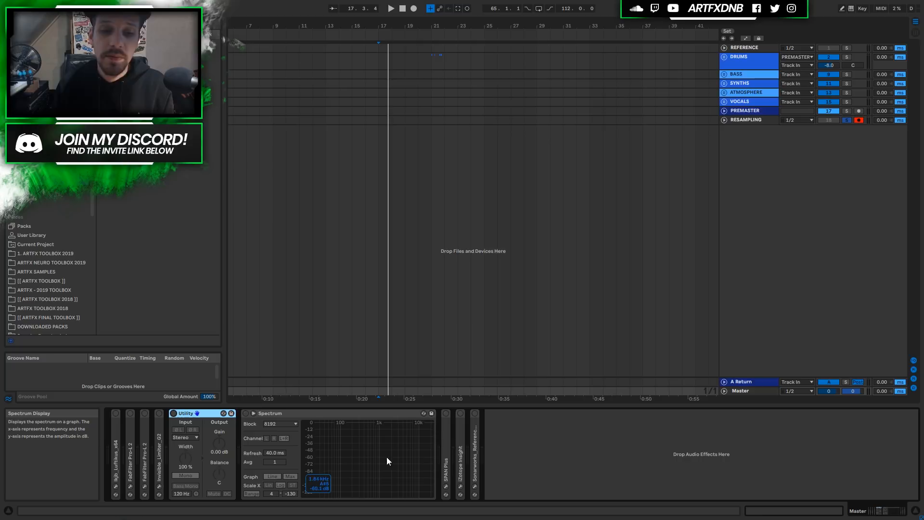
left_click(740, 391)
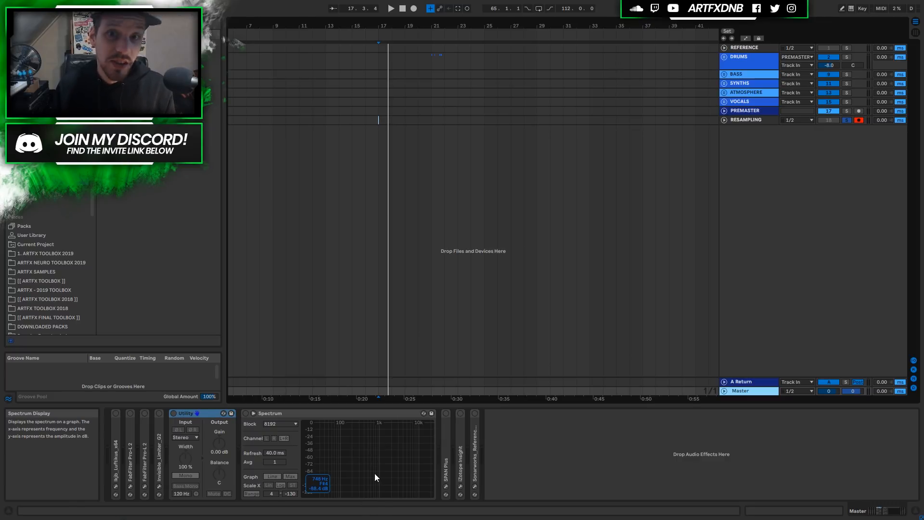
double_click(444, 444)
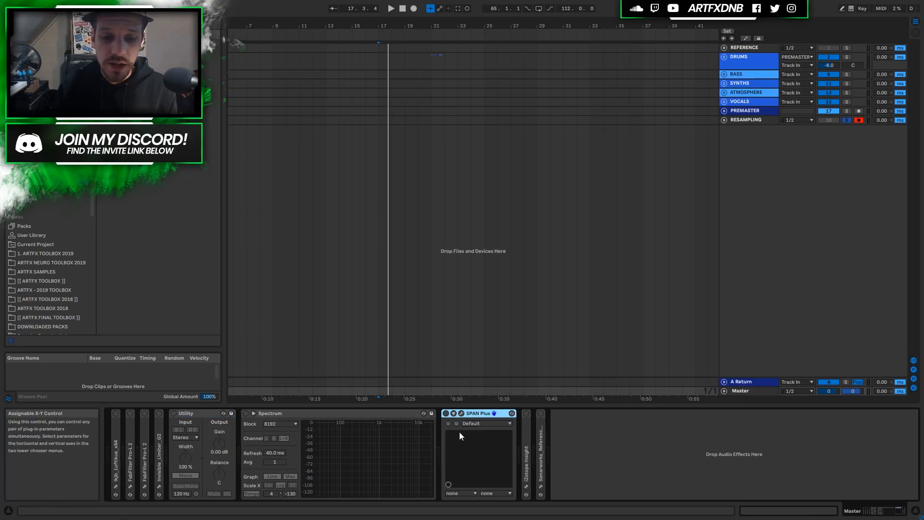
Open the SPAN Plus window, move it up-left to inspect the reference spectrum curves, then close it.
left_click(462, 413)
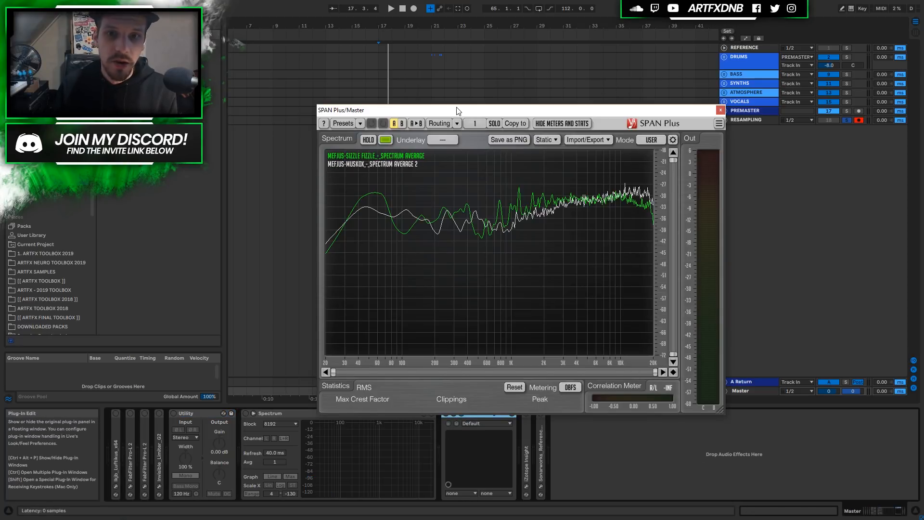
left_click_drag(460, 113, 439, 83)
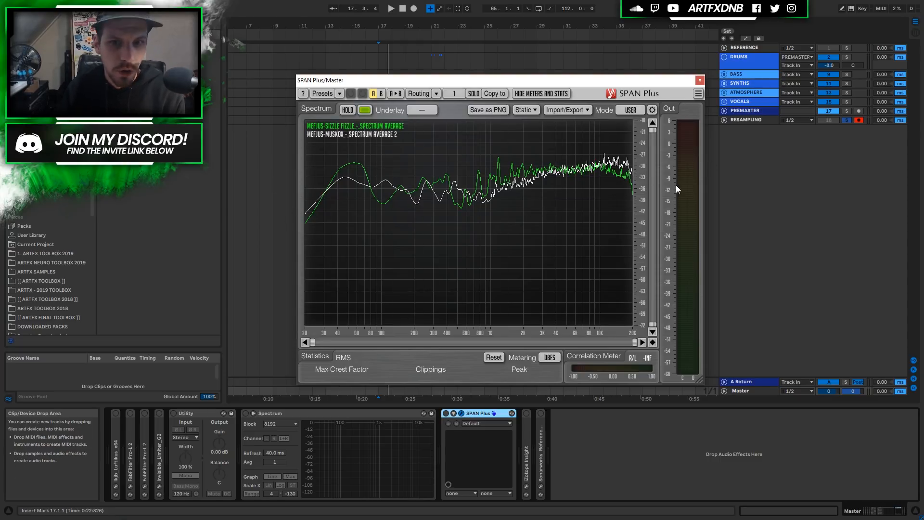
left_click(700, 80)
left_click(461, 413)
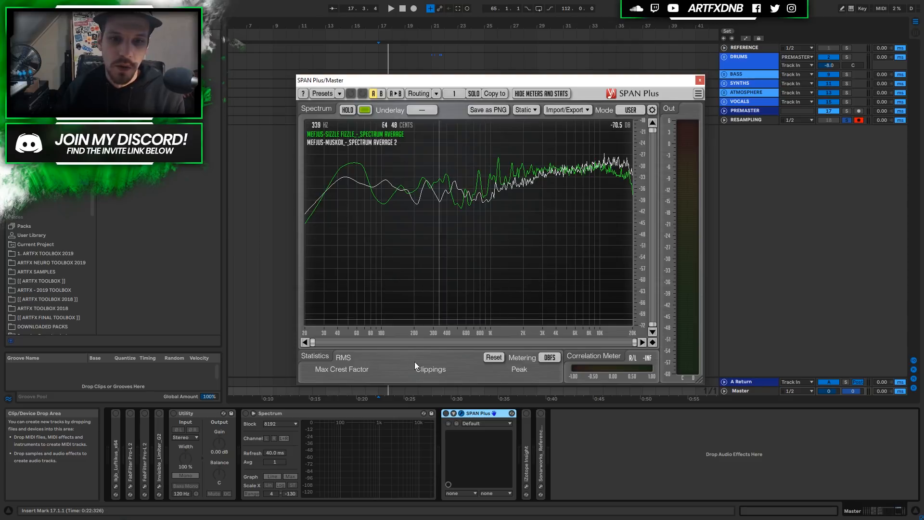
left_click(462, 412)
left_click(461, 413)
left_click(462, 413)
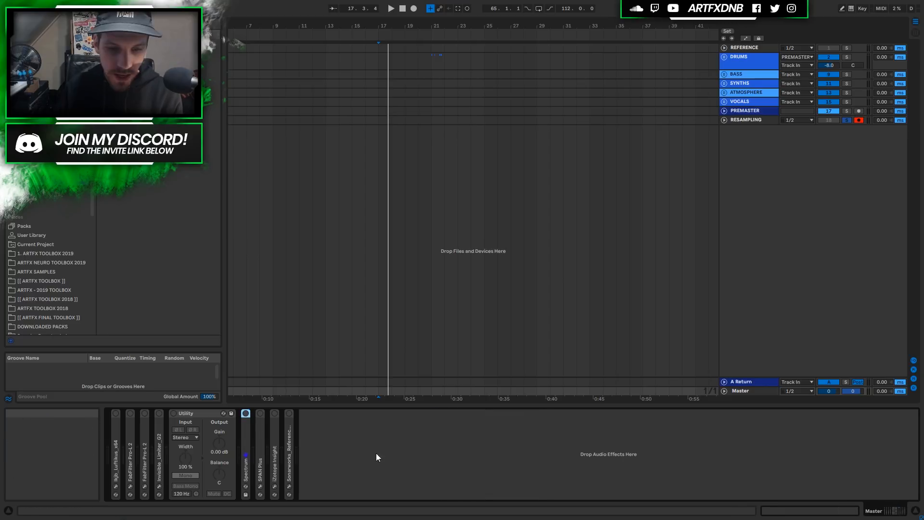
Unfold iZotope Insight on its Default preset, view its metering window moved up-right, then close it.
double_click(274, 453)
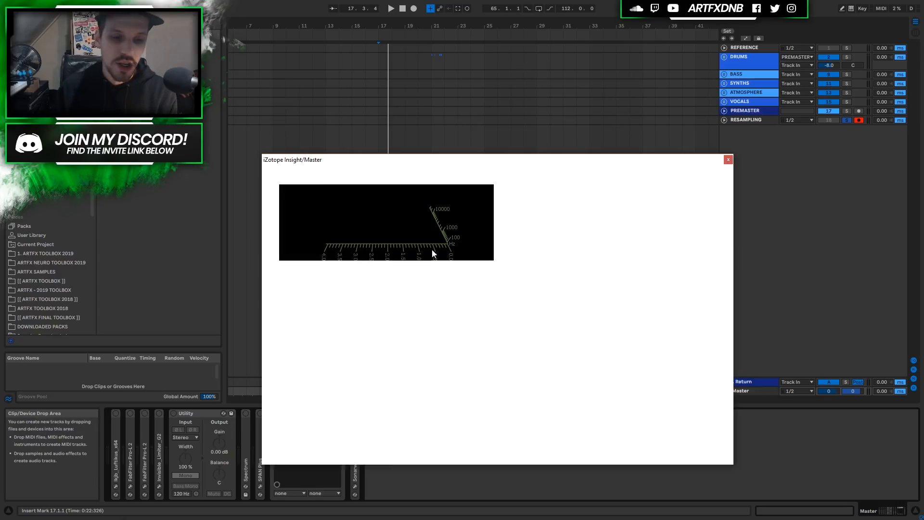
left_click_drag(431, 159, 501, 66)
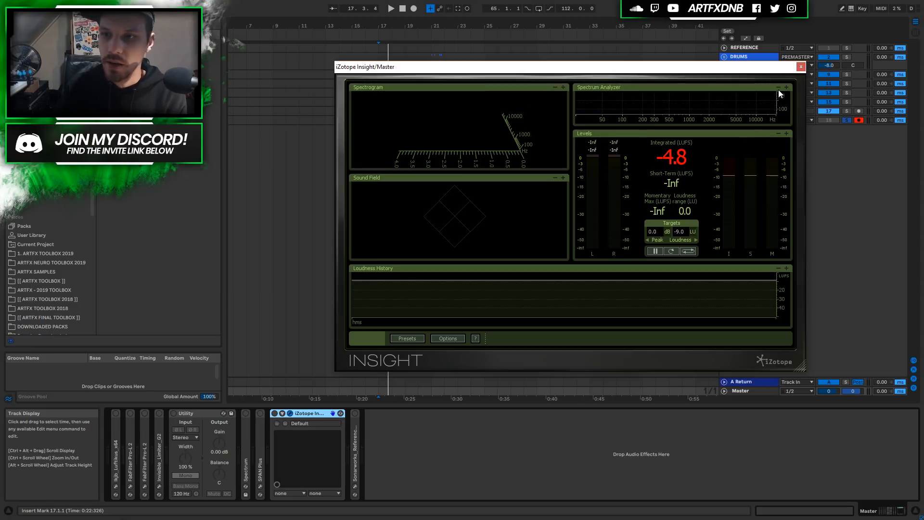
left_click(801, 66)
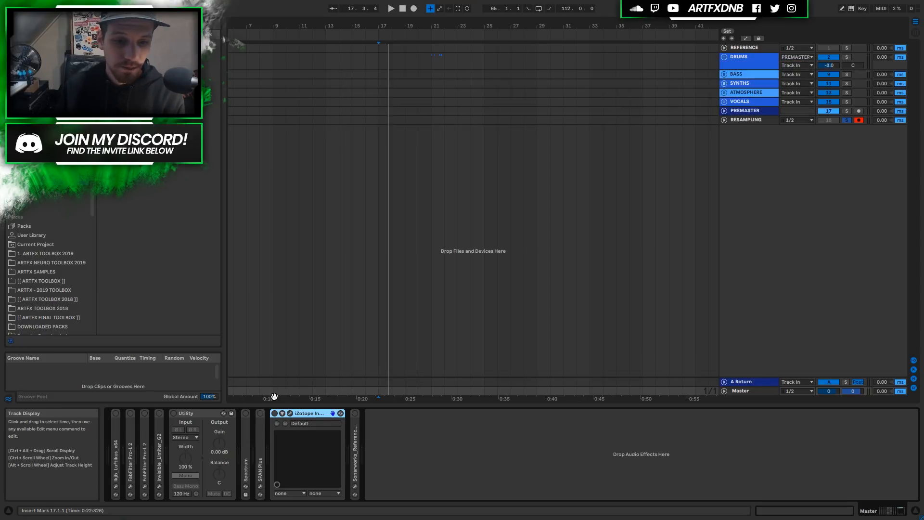
Fold Insight, unfold Sonarworks Reference 4, switch it on and open its window moved up-right.
double_click(302, 415)
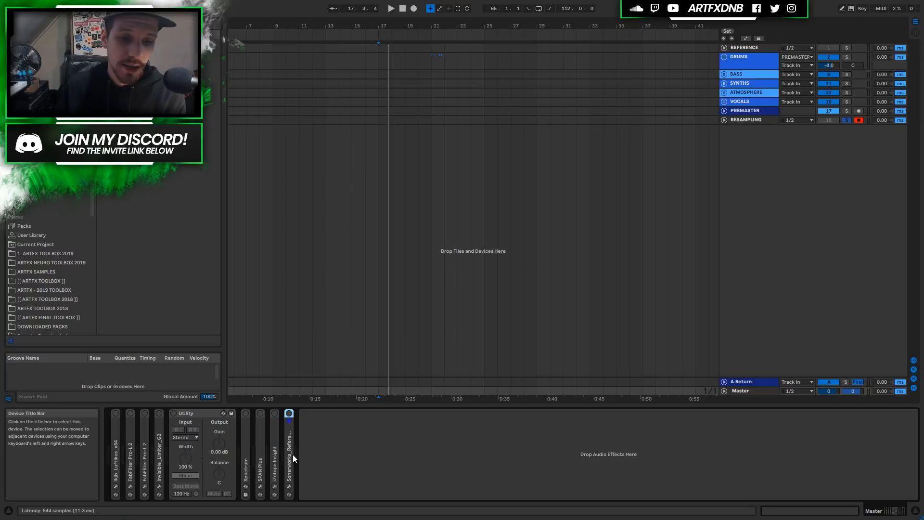
double_click(292, 455)
left_click(290, 414)
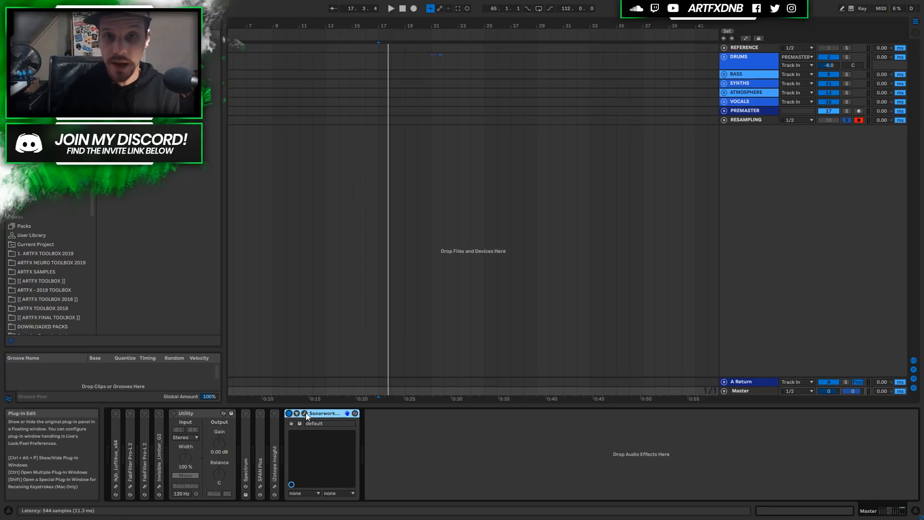
left_click(304, 413)
left_click_drag(278, 127, 513, 106)
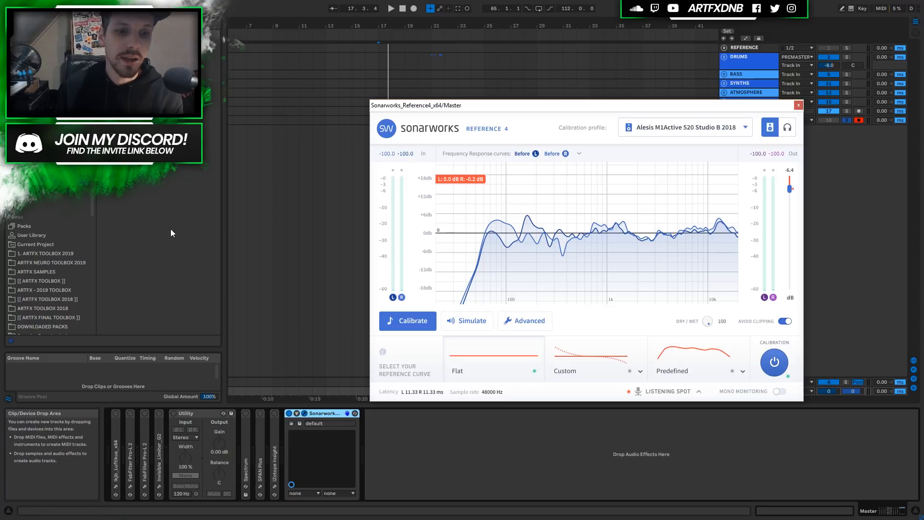
Switch the Sonarworks correction off, close its window and unsolo the RESAMPLING track.
left_click(288, 414)
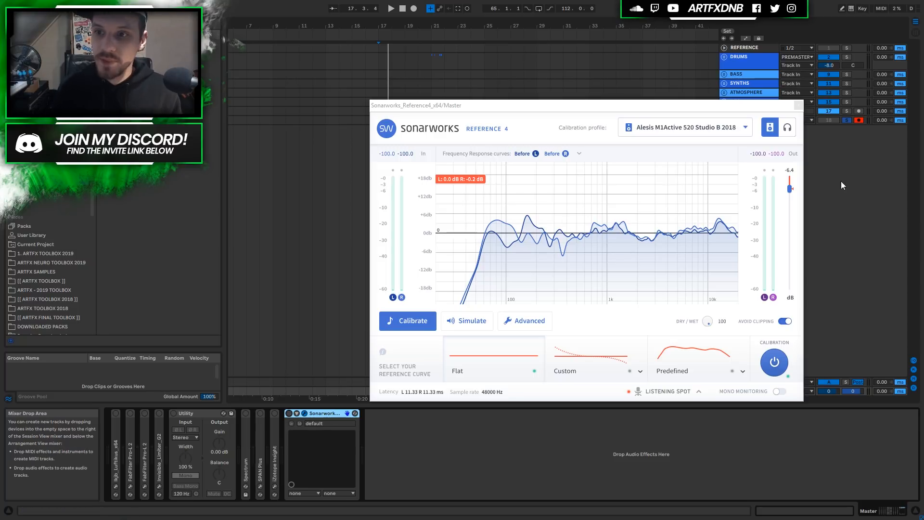
left_click(798, 105)
left_click(847, 121)
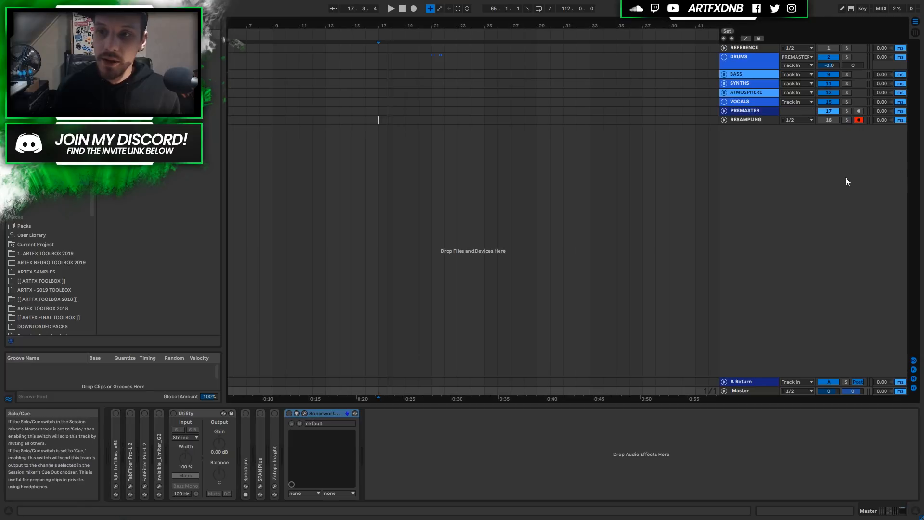